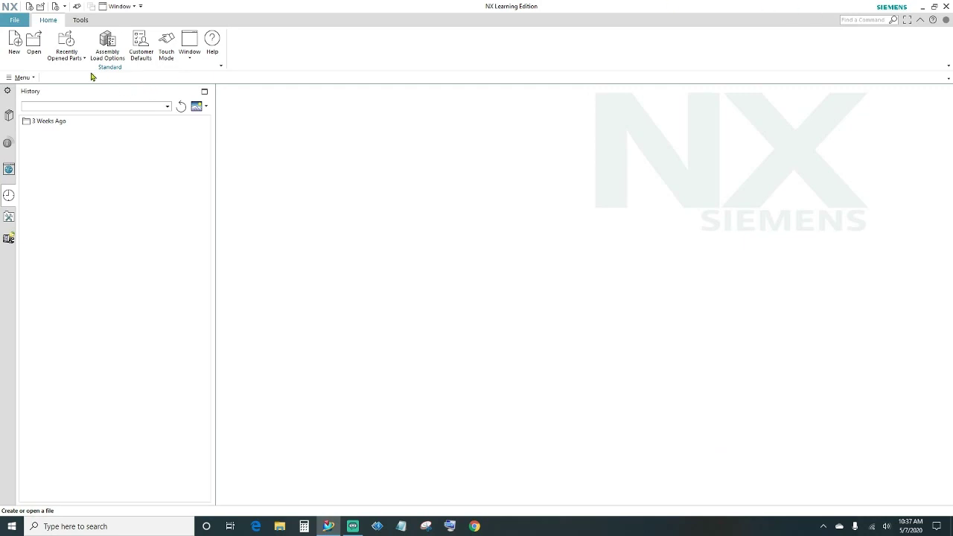
Create a new part named spinner from the Model template in millimetres
{"action": "left_click", "coordinate": [13, 41]}
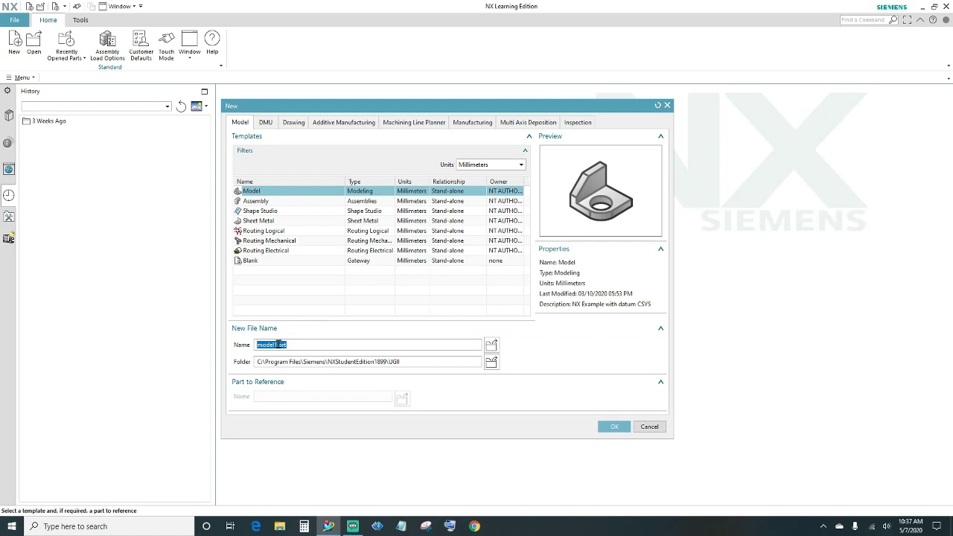
{"action": "type", "text": "spinner"}
{"action": "left_click", "coordinate": [612, 427]}
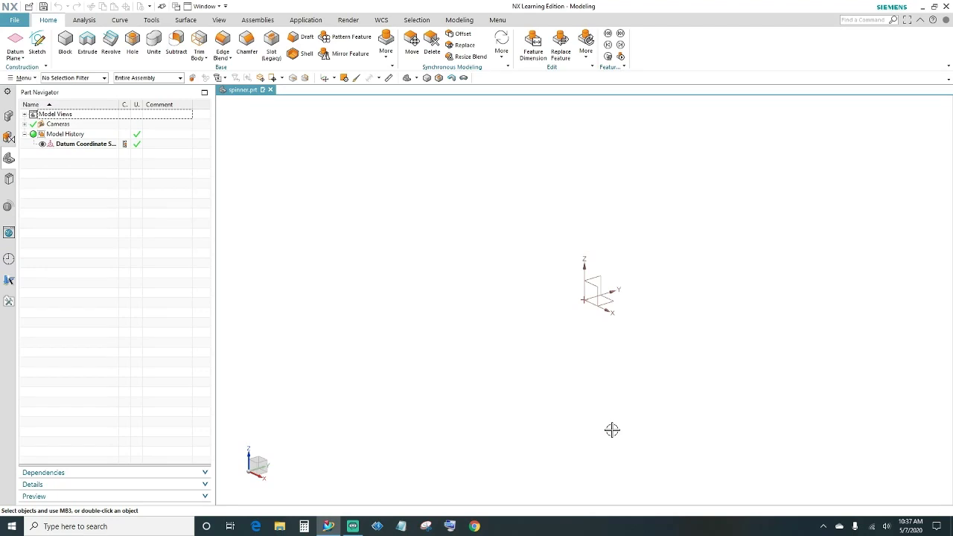
Turn off Create Inferred Constraints and Continuous Auto Dimensioning in the sketch preferences
{"action": "left_click", "coordinate": [15, 21]}
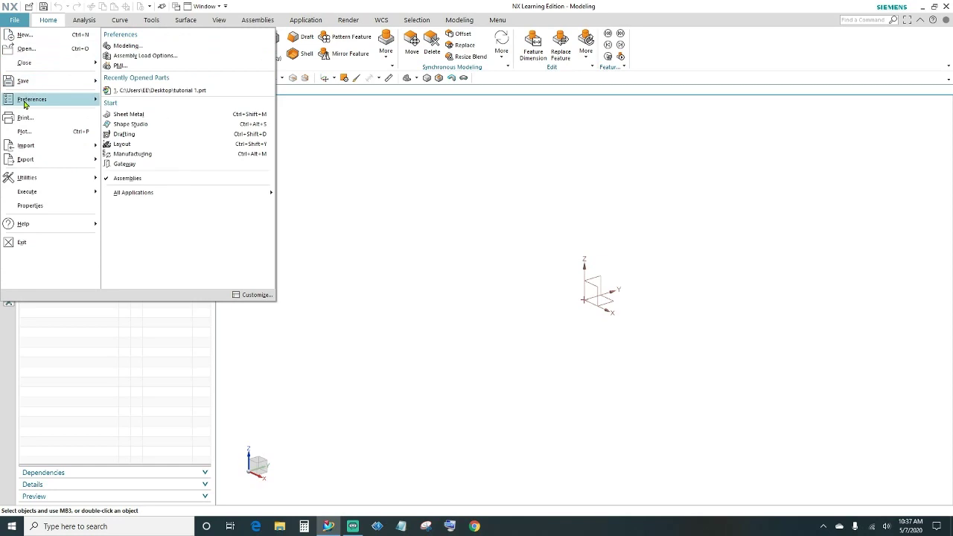
{"action": "mouse_move", "coordinate": [34, 99]}
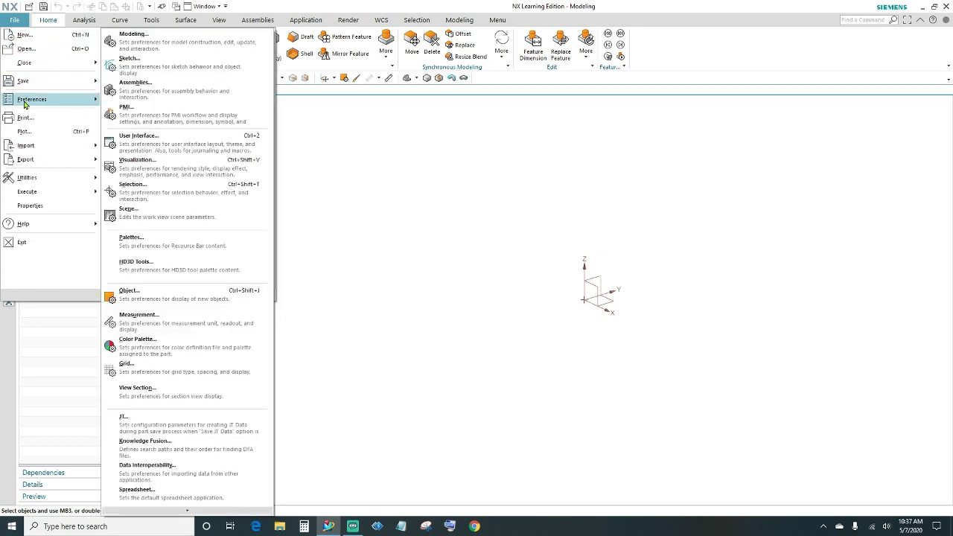
{"action": "left_click", "coordinate": [134, 68]}
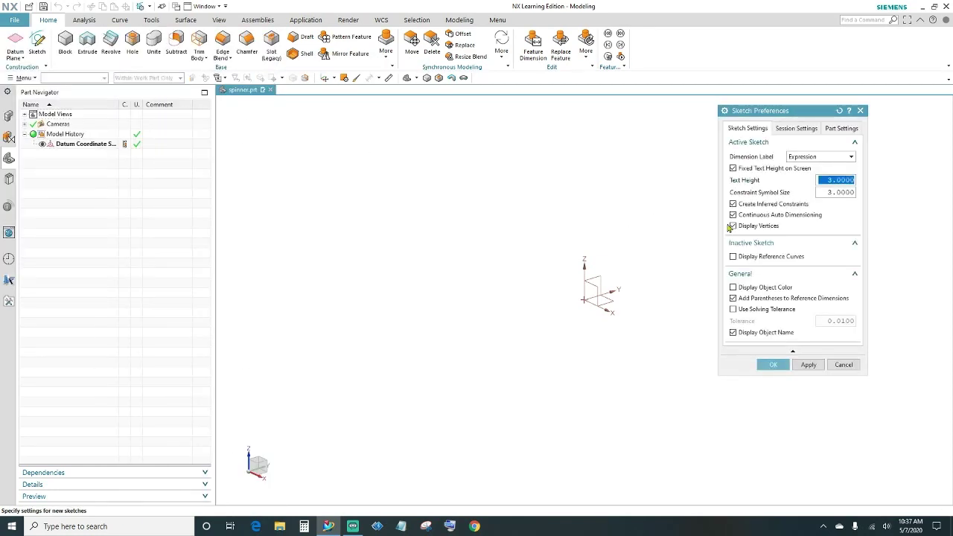
{"action": "left_click", "coordinate": [733, 205]}
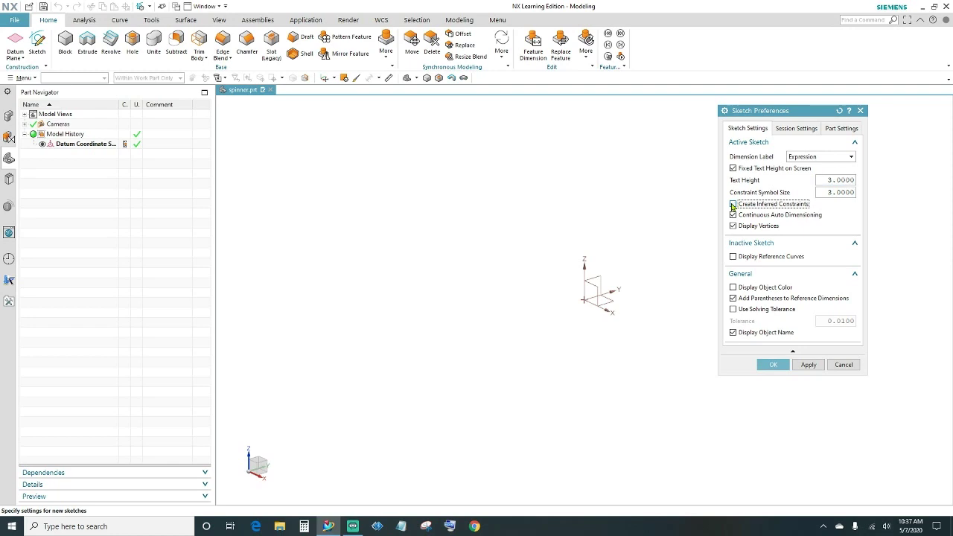
{"action": "left_click", "coordinate": [734, 215]}
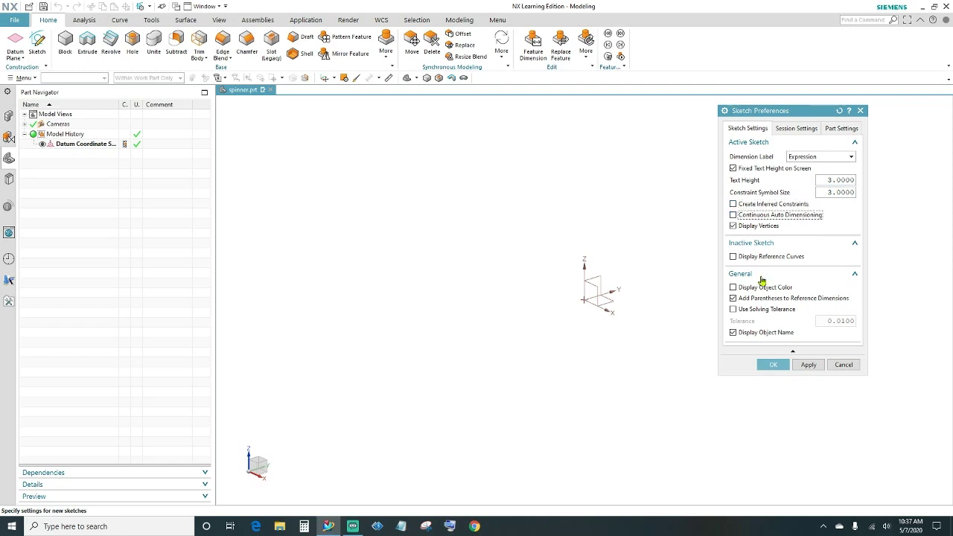
{"action": "left_click", "coordinate": [772, 365]}
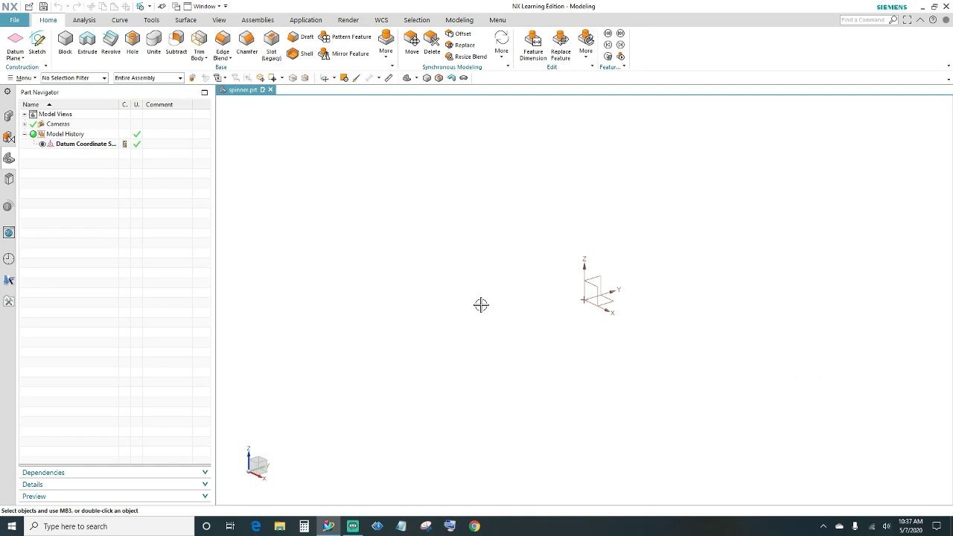
Start a sketch on the default XY plane and draw a circle about 56 mm in diameter, left of the origin
{"action": "left_click", "coordinate": [37, 41]}
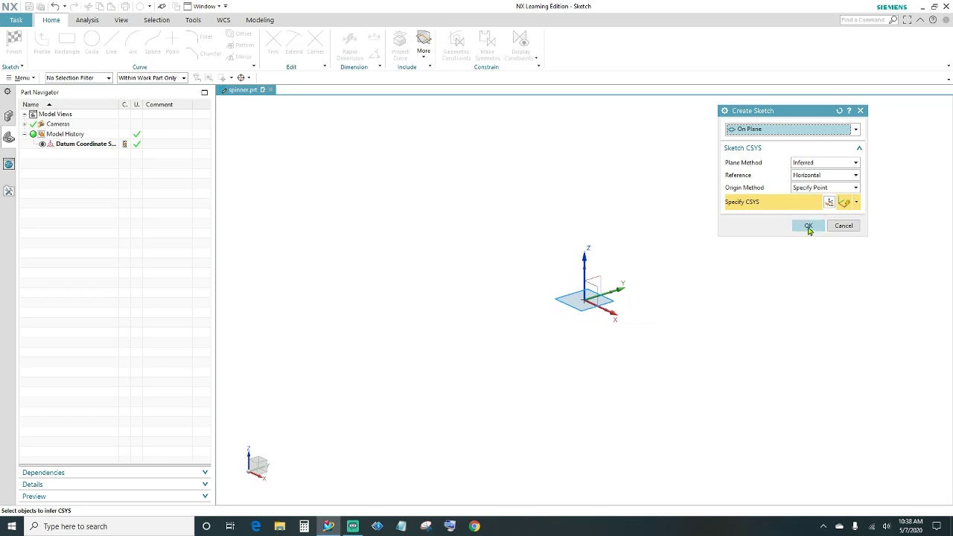
{"action": "left_click", "coordinate": [808, 227]}
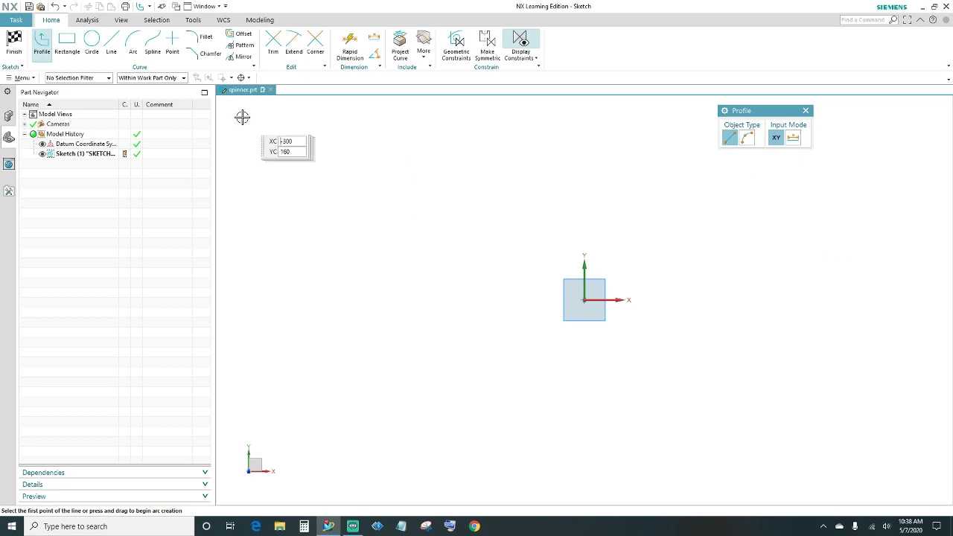
{"action": "left_click", "coordinate": [92, 46]}
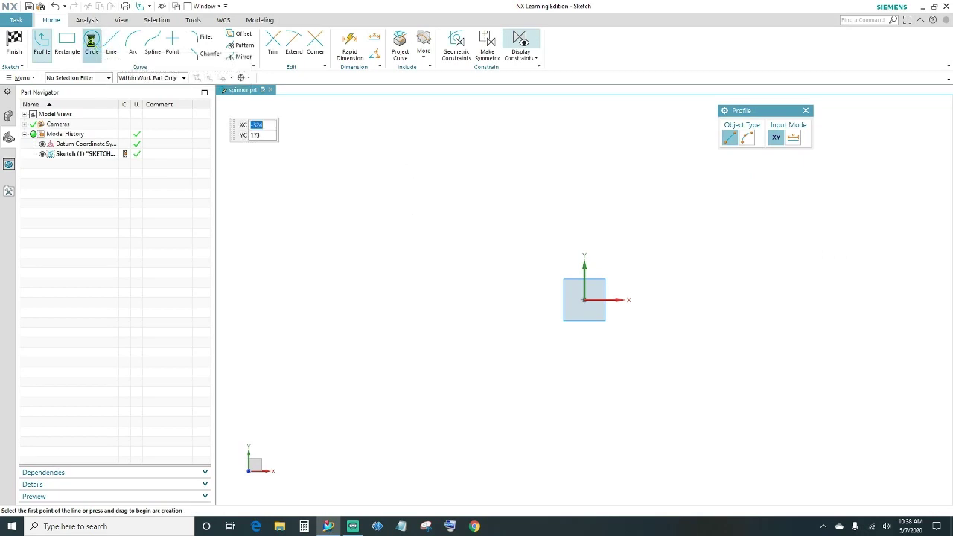
{"action": "left_click", "coordinate": [360, 274]}
{"action": "left_click", "coordinate": [387, 290]}
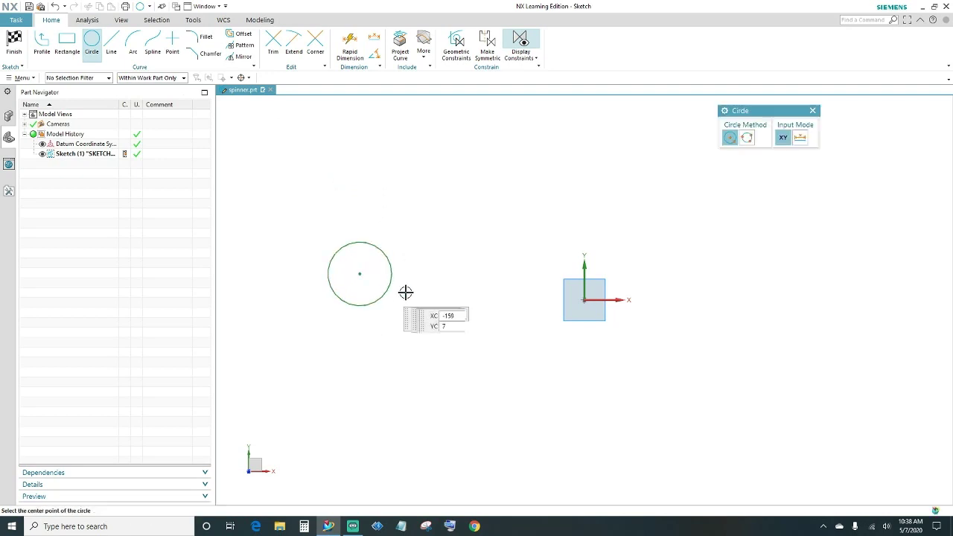
{"action": "key", "text": "Escape"}
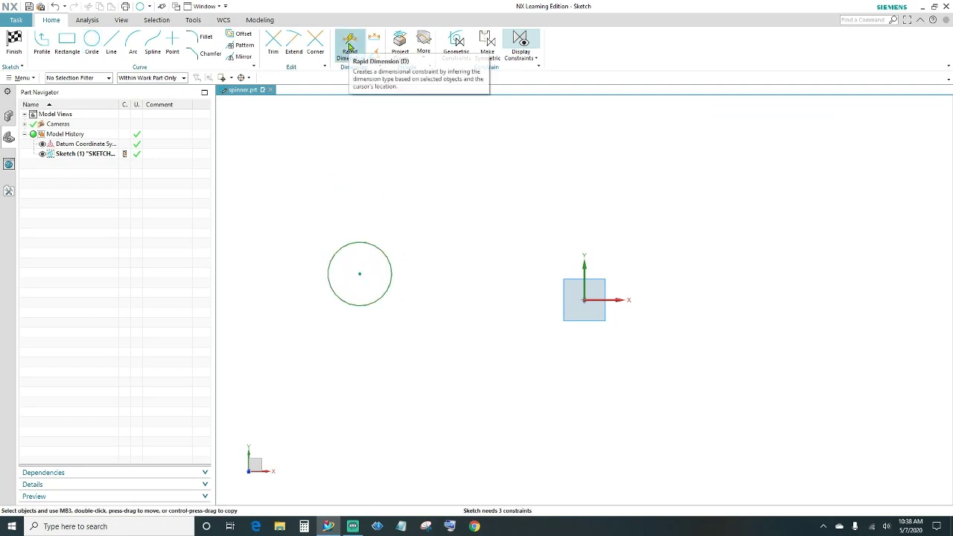
Dimension the circle's diameter and set it to 22 mm
{"action": "left_click", "coordinate": [349, 46]}
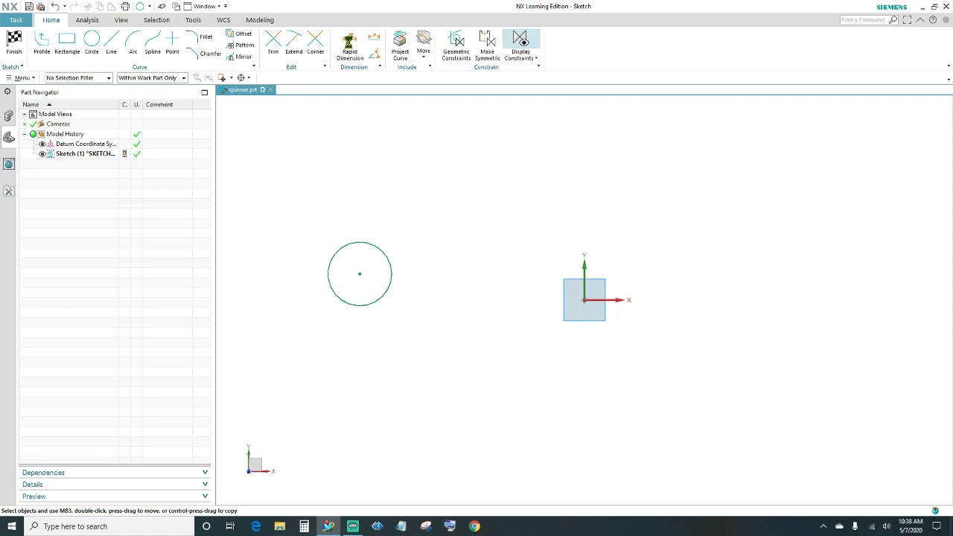
{"action": "left_click", "coordinate": [361, 273]}
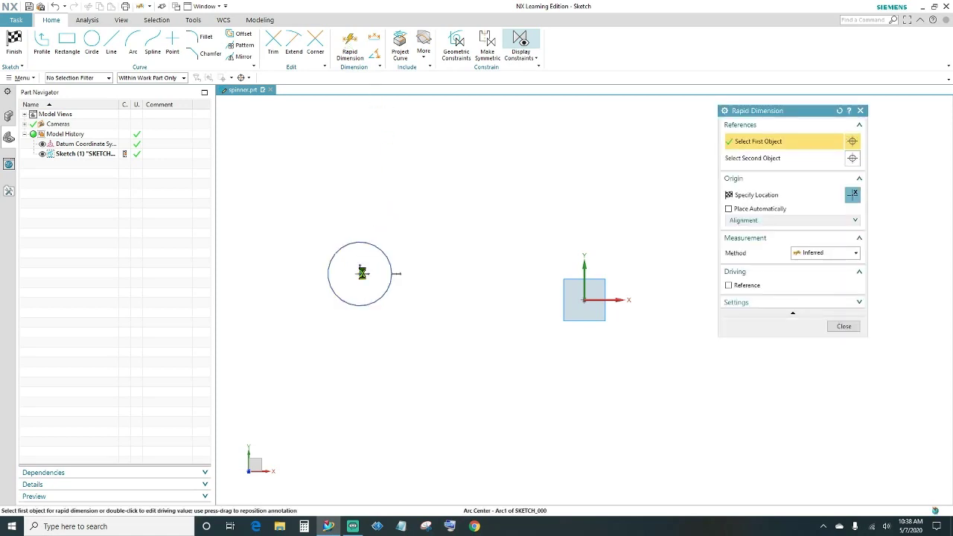
{"action": "left_click", "coordinate": [313, 235]}
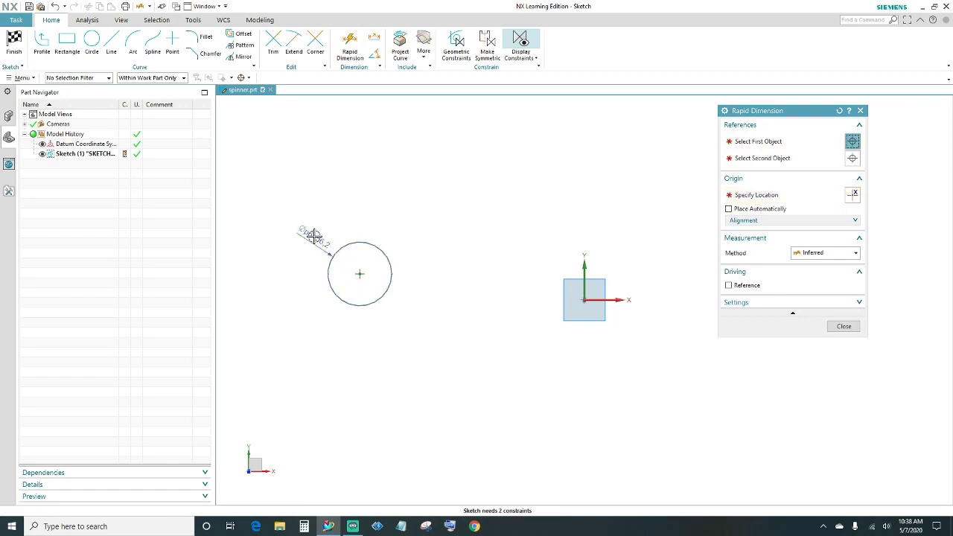
{"action": "type", "text": "22"}
{"action": "key", "text": "Return"}
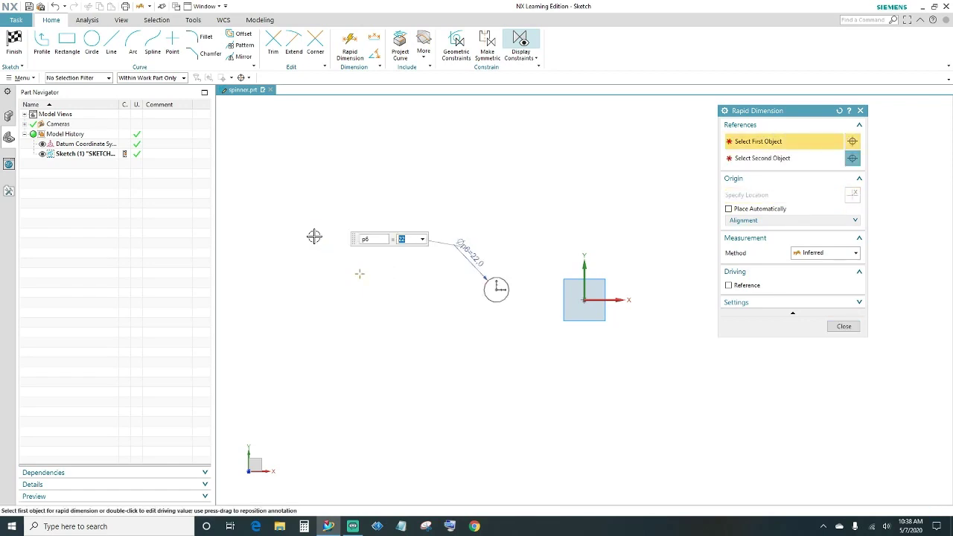
Dimension the horizontal distance from the circle's centre to the sketch's vertical axis as 100 mm
{"action": "scroll", "coordinate": [538, 304], "scroll_direction": "down", "scroll_amount": 3}
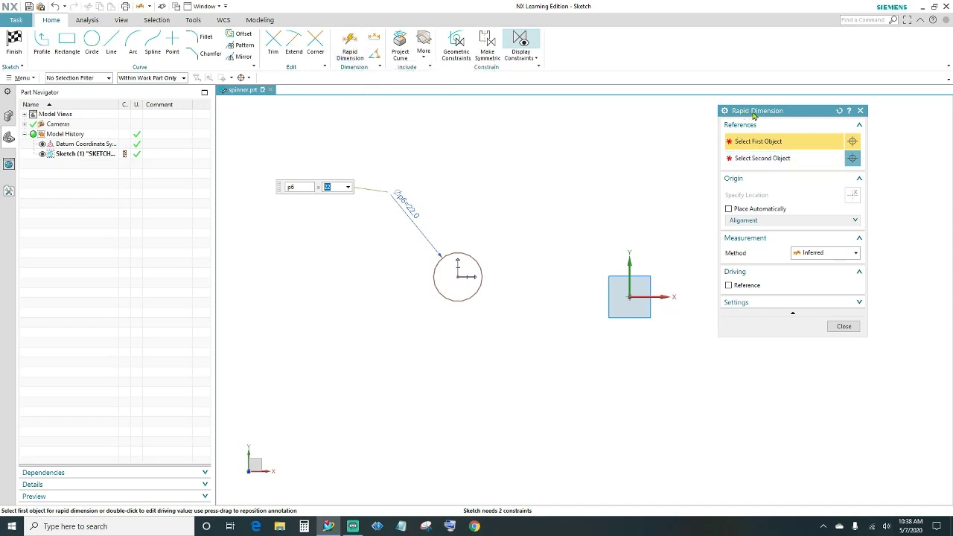
{"action": "left_click", "coordinate": [456, 274]}
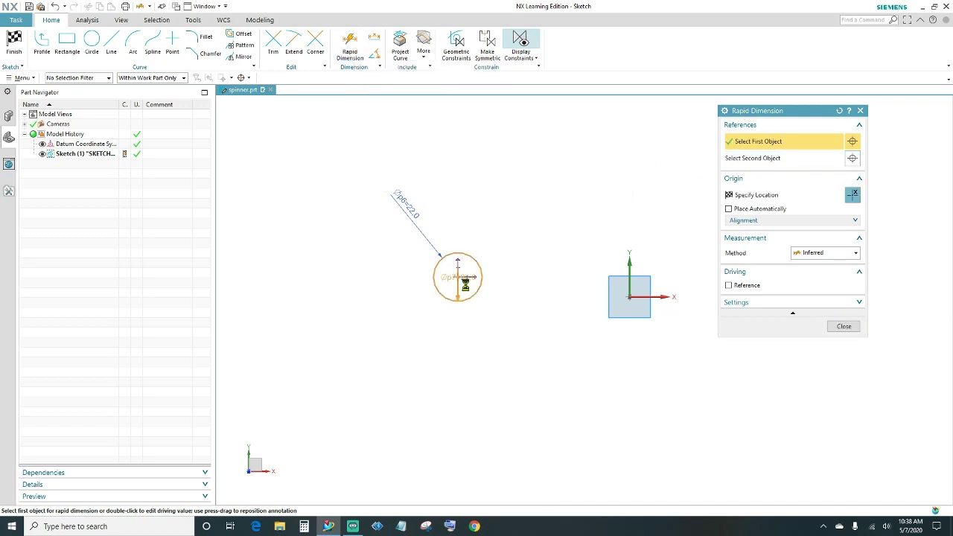
{"action": "left_click", "coordinate": [629, 269]}
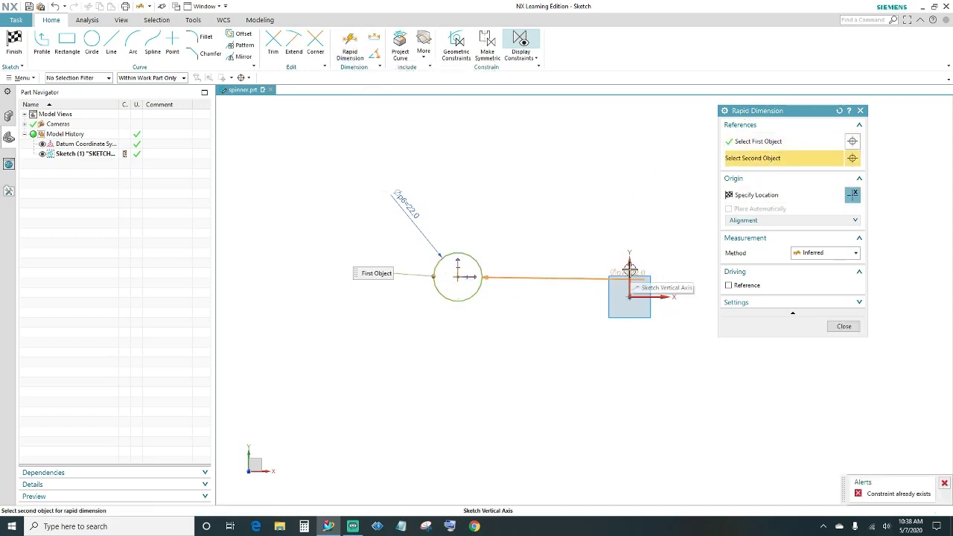
{"action": "left_click", "coordinate": [549, 183]}
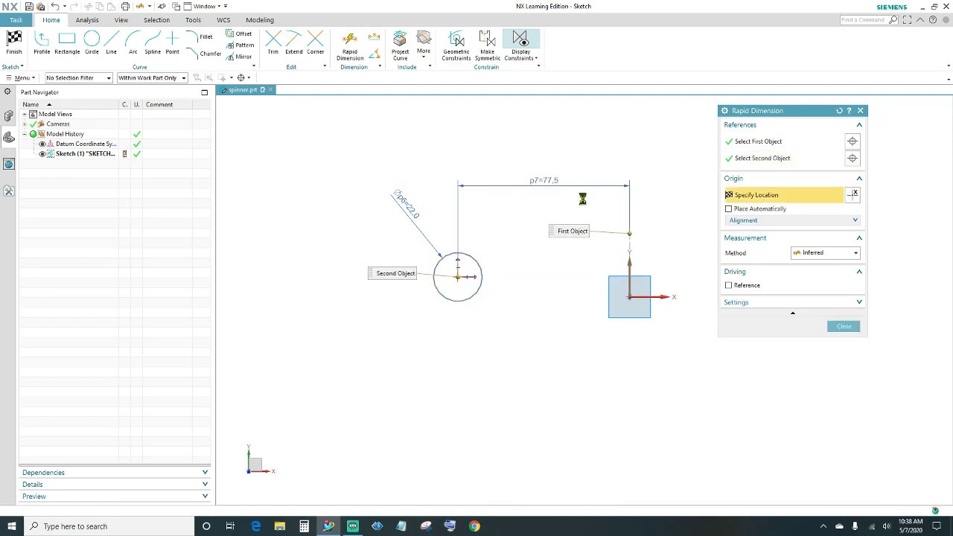
{"action": "type", "text": "100"}
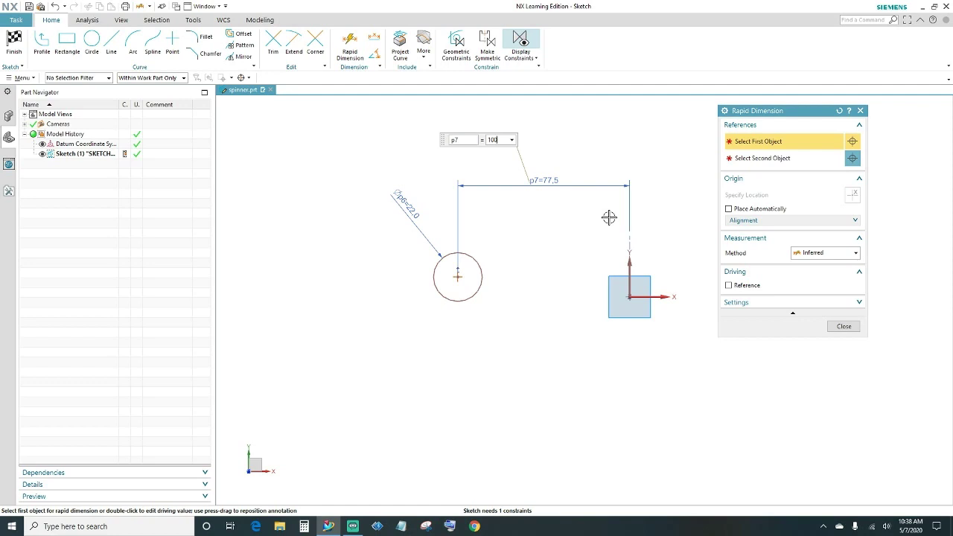
{"action": "key", "text": "Return"}
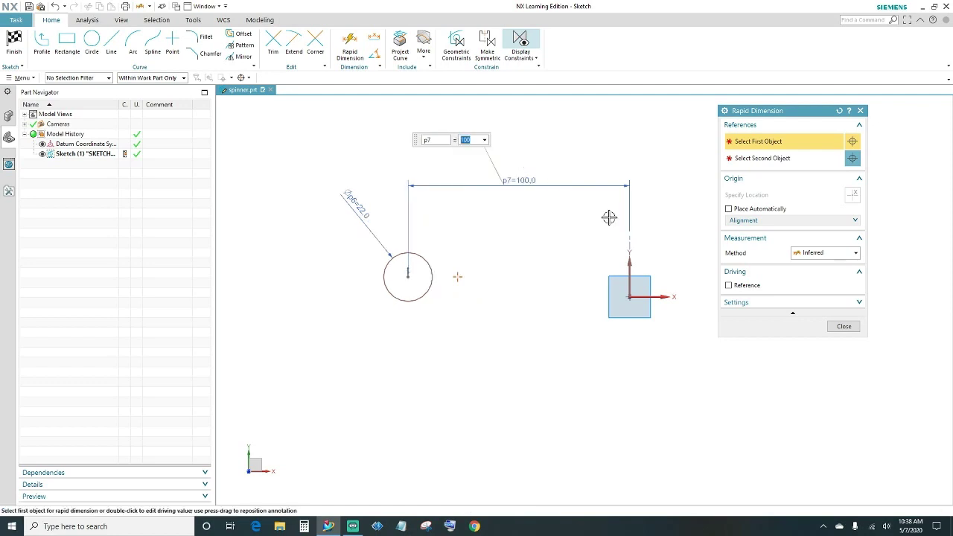
Dimension the vertical distance from the circle's centre to the sketch's horizontal axis as 0 and finish dimensioning
{"action": "left_click", "coordinate": [408, 278]}
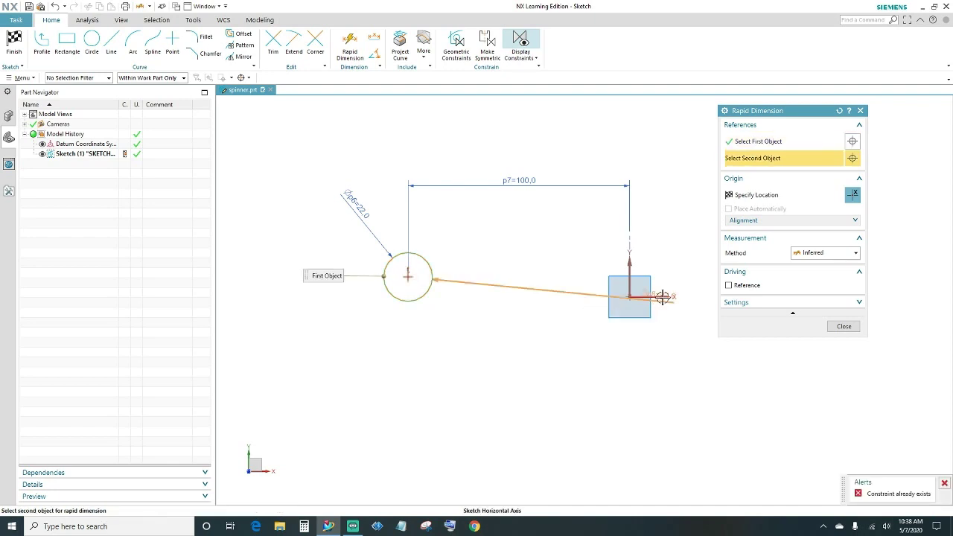
{"action": "left_click", "coordinate": [661, 297]}
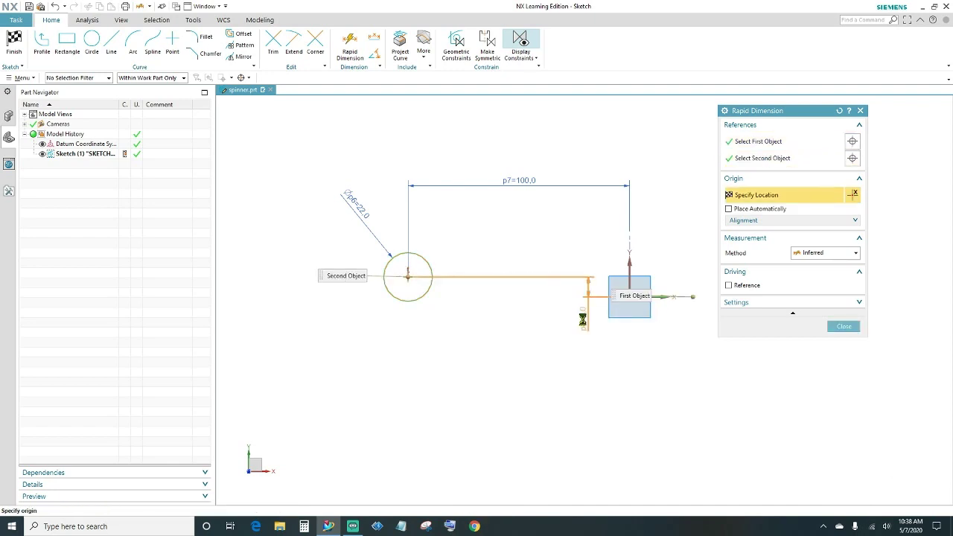
{"action": "left_click", "coordinate": [583, 320]}
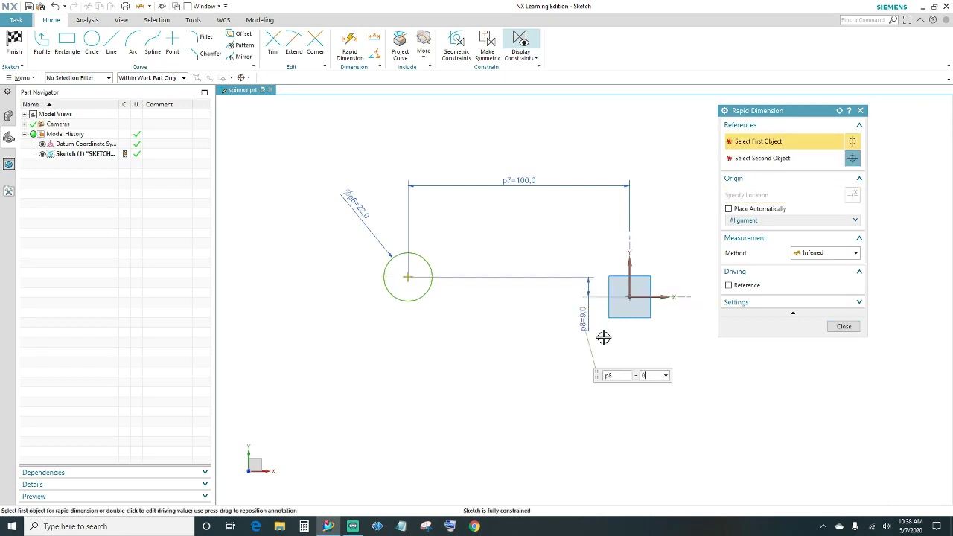
{"action": "type", "text": "0"}
{"action": "key", "text": "Return"}
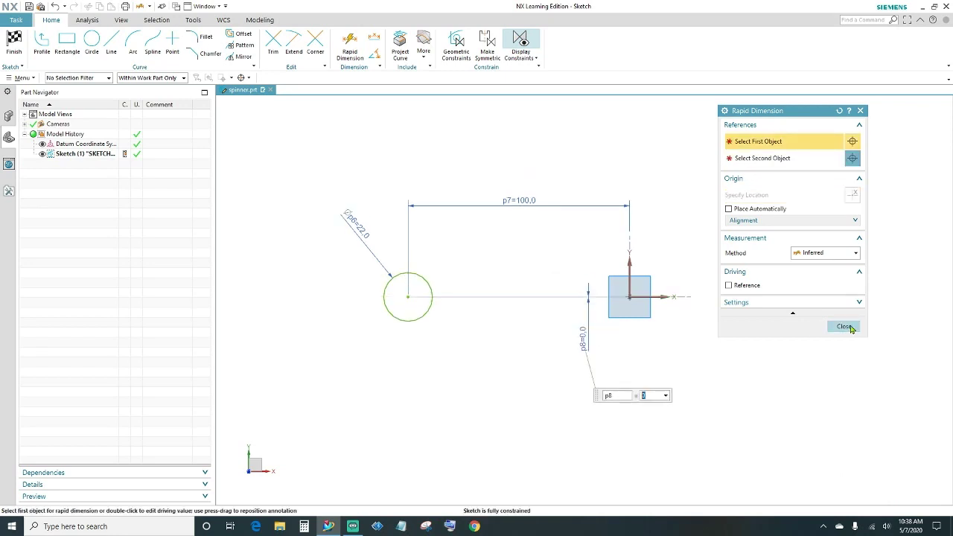
{"action": "left_click", "coordinate": [843, 327]}
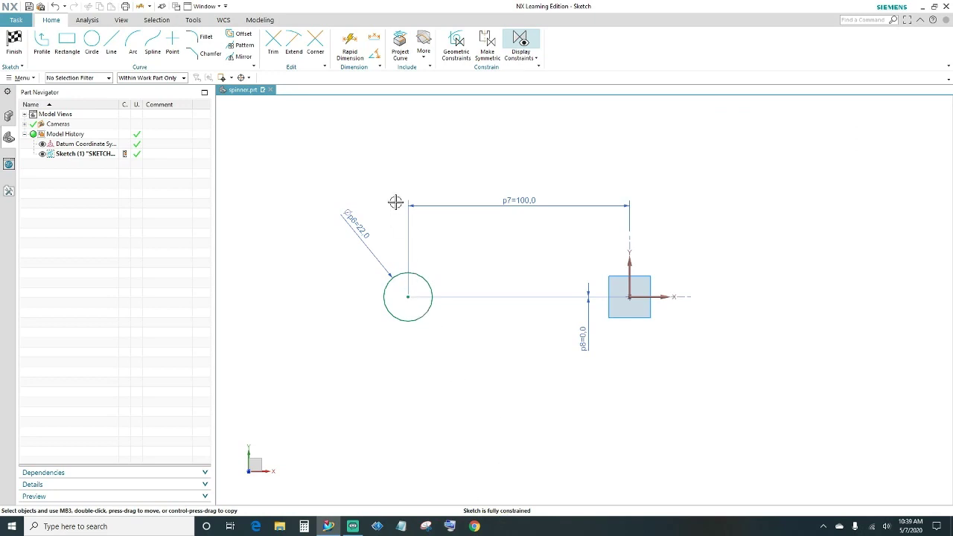
Draw a second, slightly smaller circle above the 22 mm circle
{"action": "left_click", "coordinate": [92, 41]}
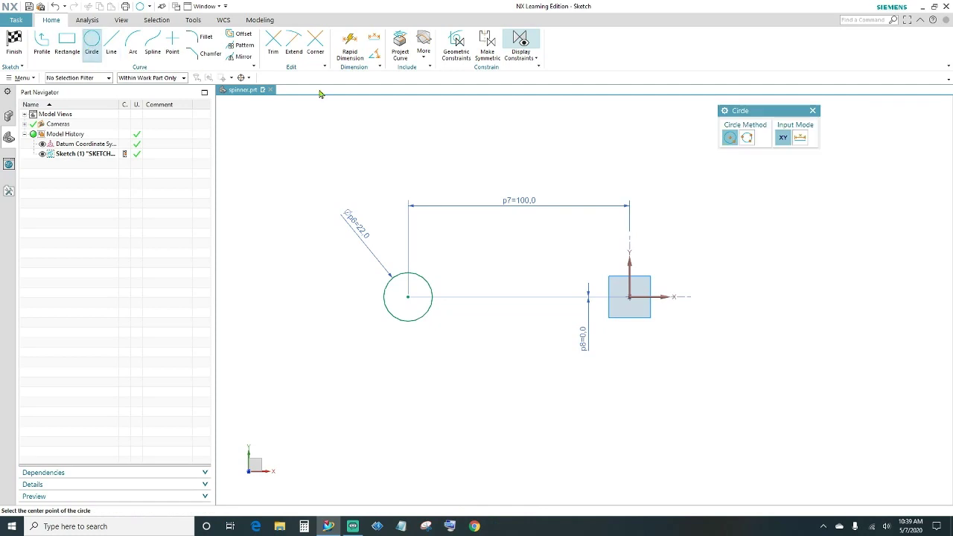
{"action": "left_click", "coordinate": [401, 169]}
{"action": "left_click", "coordinate": [423, 178]}
{"action": "key", "text": "Escape"}
Constrain the two circles to equal radius and align their centres vertically
{"action": "left_click", "coordinate": [425, 179]}
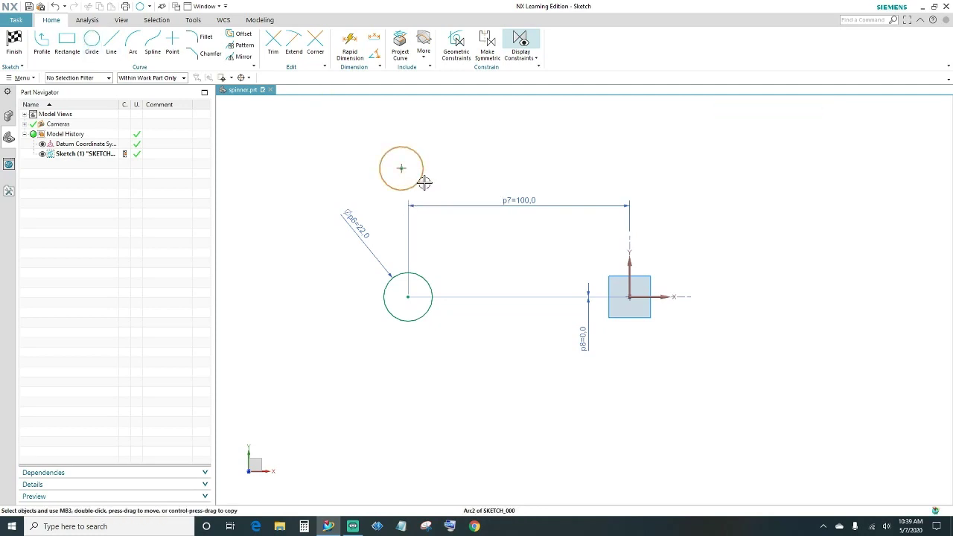
{"action": "left_click", "coordinate": [422, 275]}
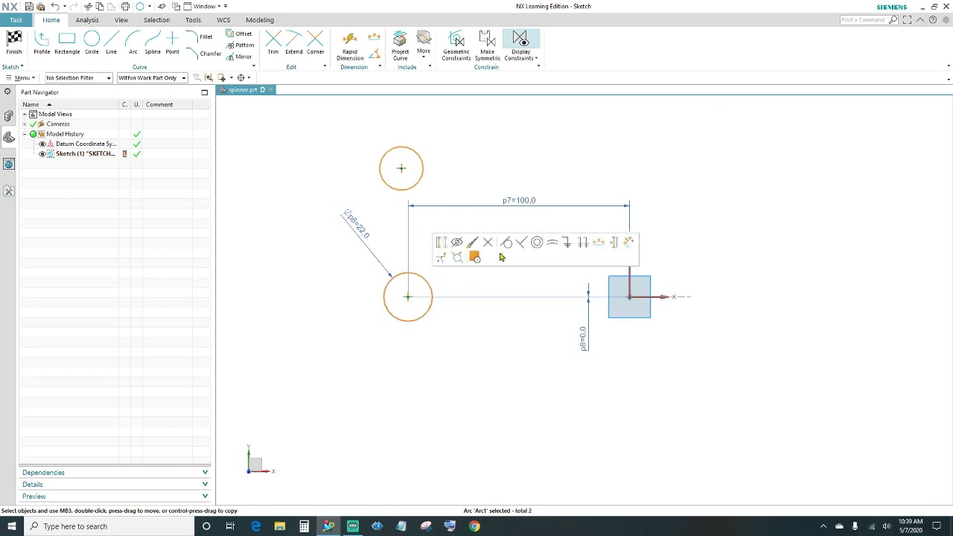
{"action": "left_click", "coordinate": [553, 242]}
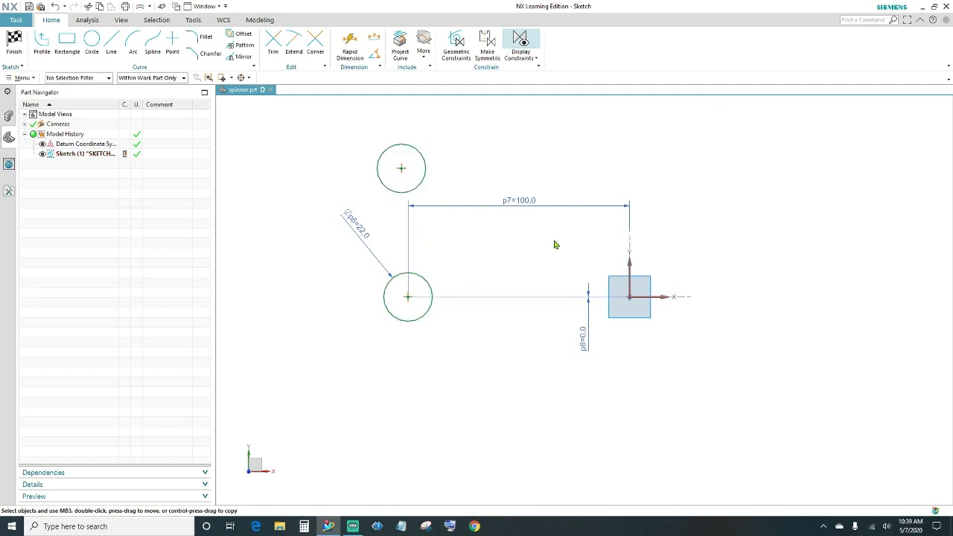
{"action": "left_click", "coordinate": [400, 168]}
{"action": "left_click", "coordinate": [406, 297]}
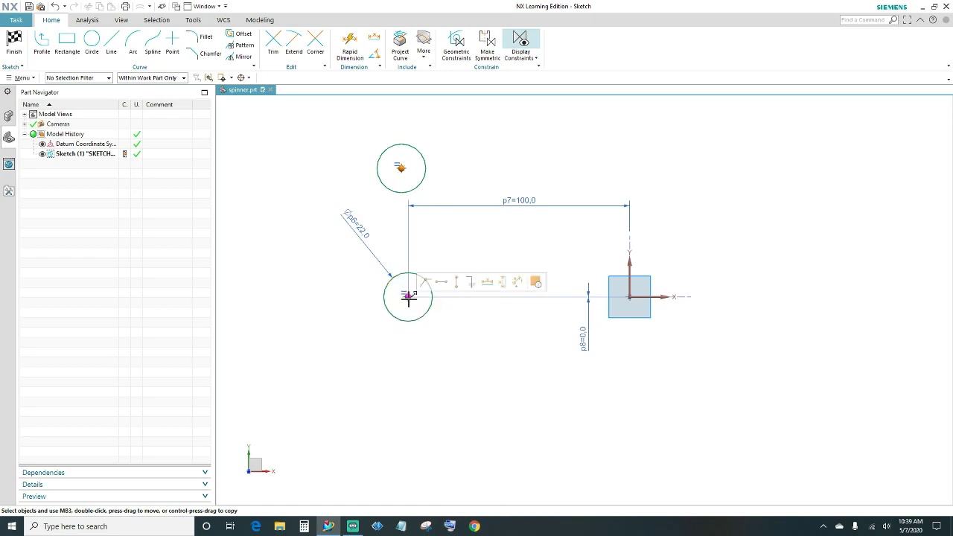
{"action": "left_click", "coordinate": [457, 287]}
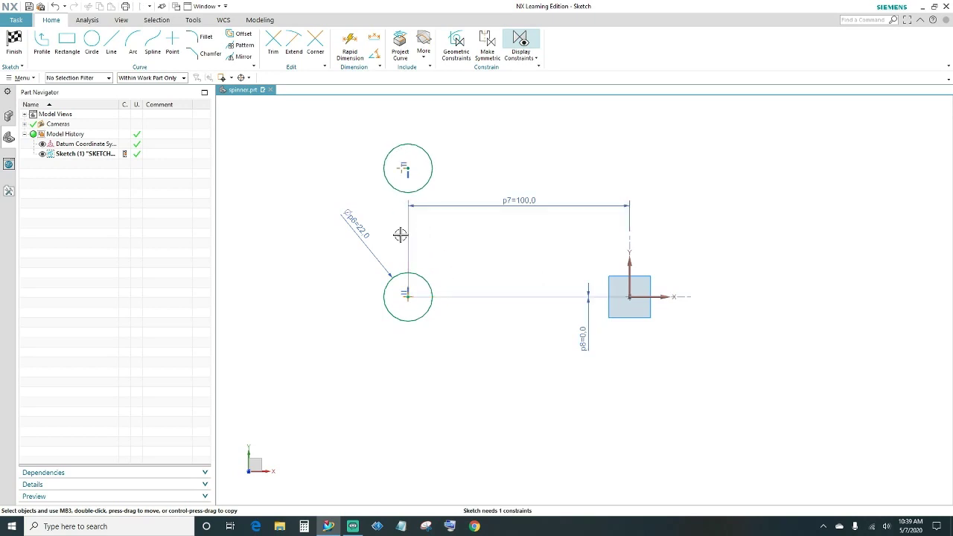
Dimension the vertical distance between the centres of the two equal circles as 38 mm and finish dimensioning
{"action": "scroll", "coordinate": [398, 235], "scroll_direction": "up", "scroll_amount": 2}
{"action": "left_click", "coordinate": [347, 49]}
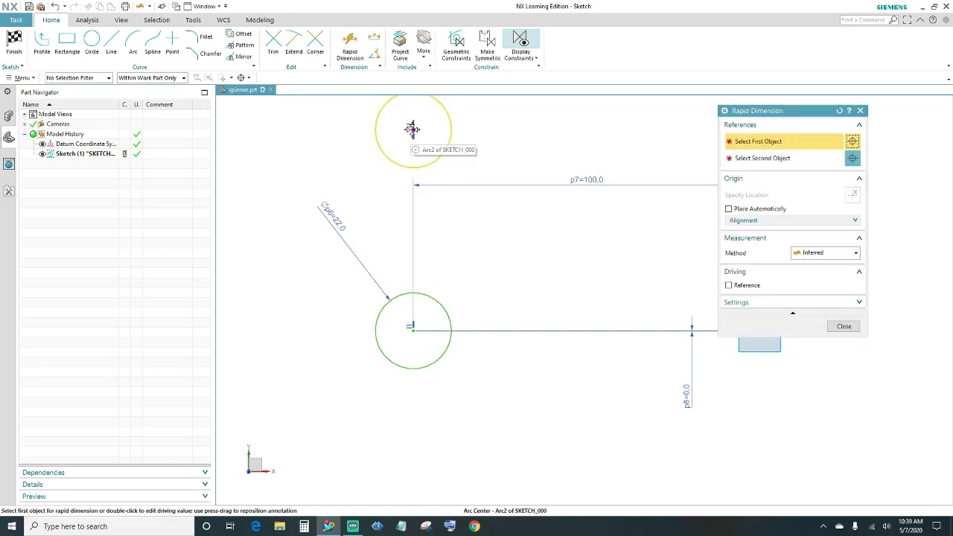
{"action": "left_click", "coordinate": [411, 129]}
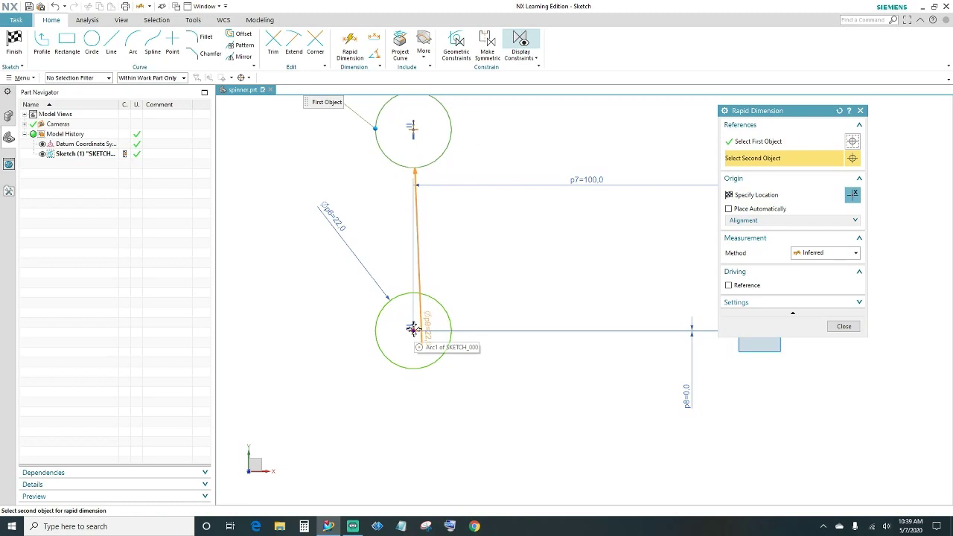
{"action": "left_click", "coordinate": [413, 328]}
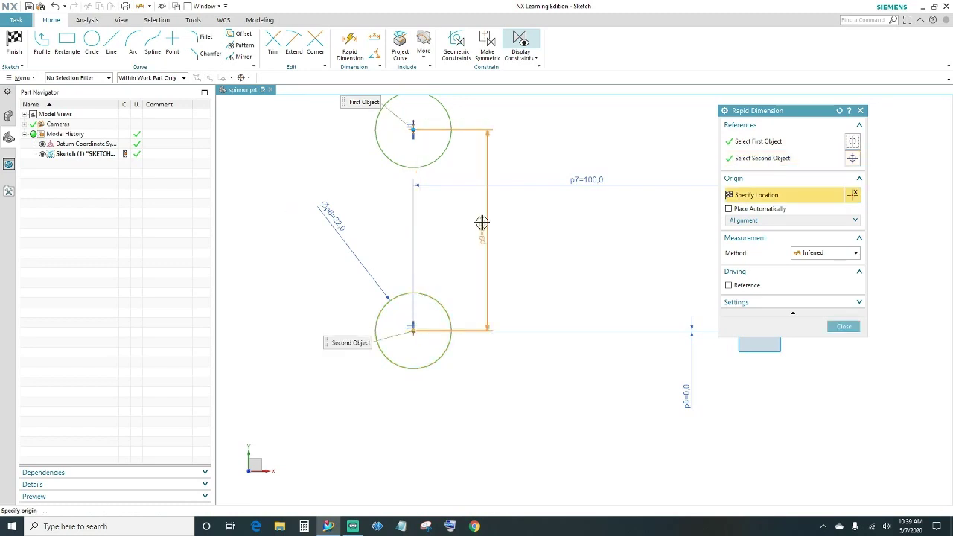
{"action": "left_click", "coordinate": [277, 237]}
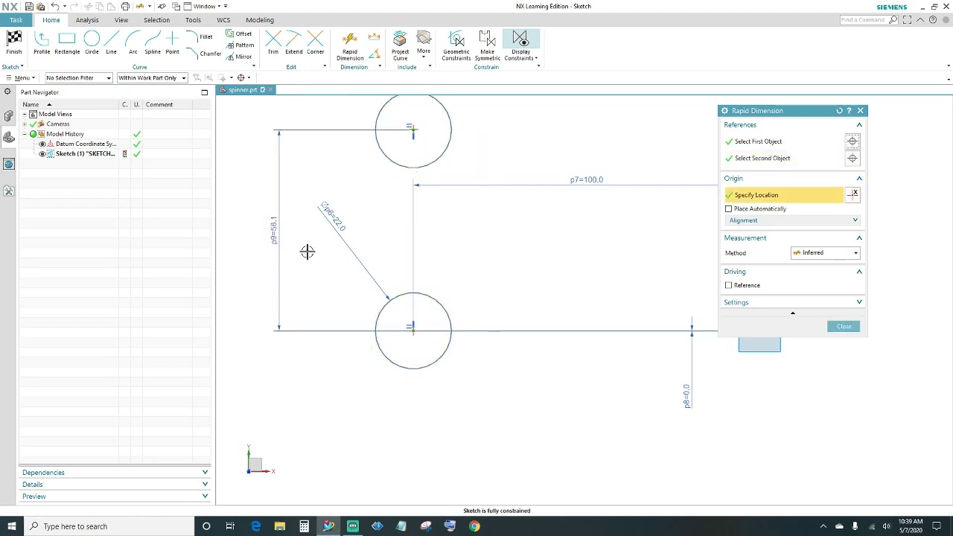
{"action": "type", "text": "38"}
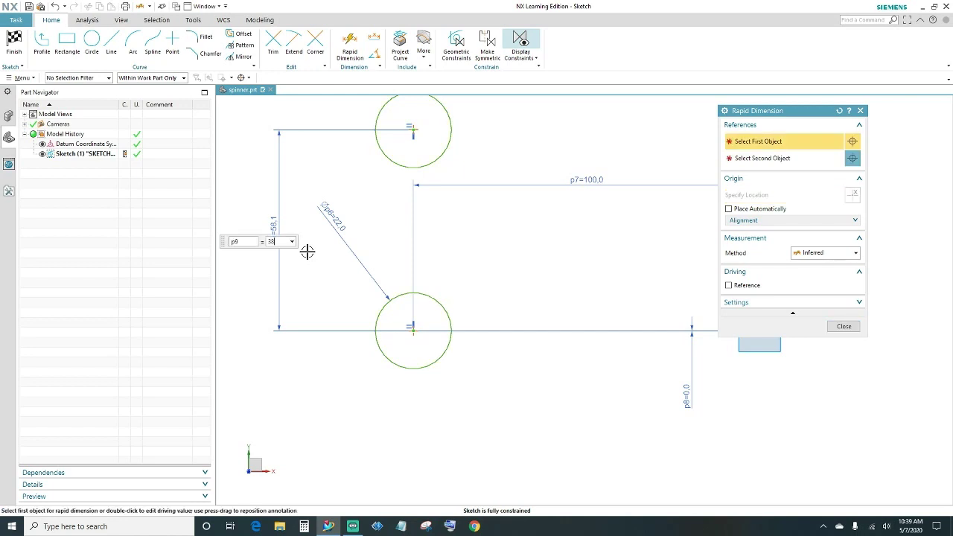
{"action": "key", "text": "Return"}
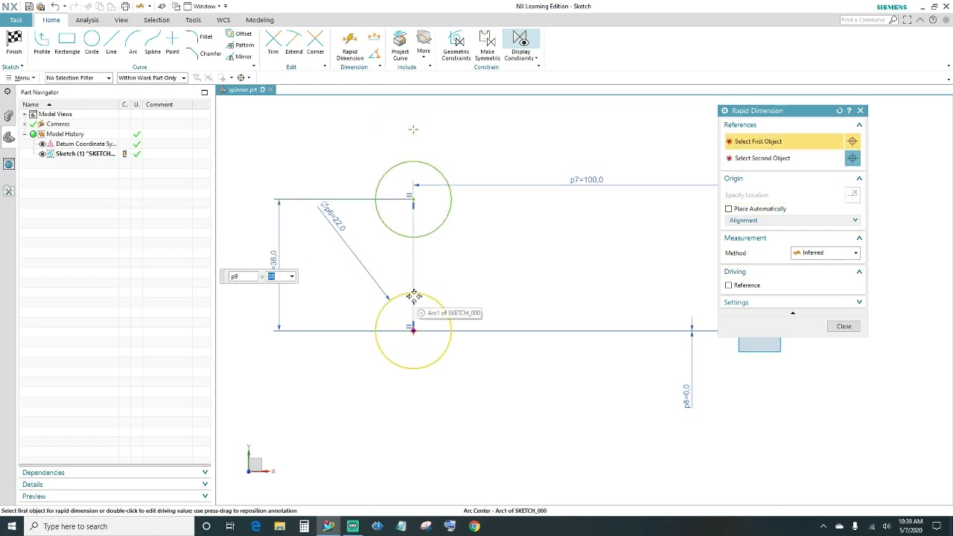
{"action": "left_click", "coordinate": [843, 327]}
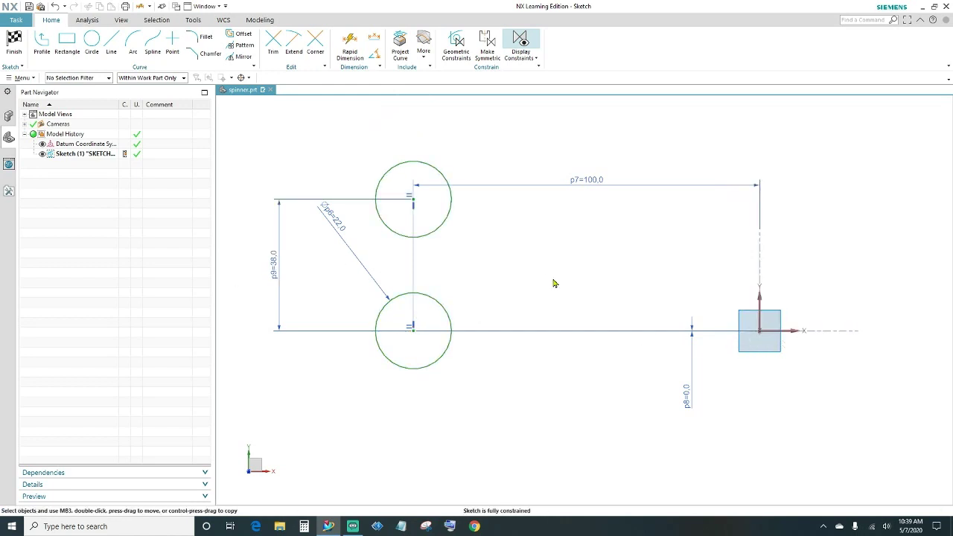
Draw a circle about 28 mm in diameter beside the upper circle and make its centre coincident with the upper circle's centre
{"action": "left_click", "coordinate": [91, 42]}
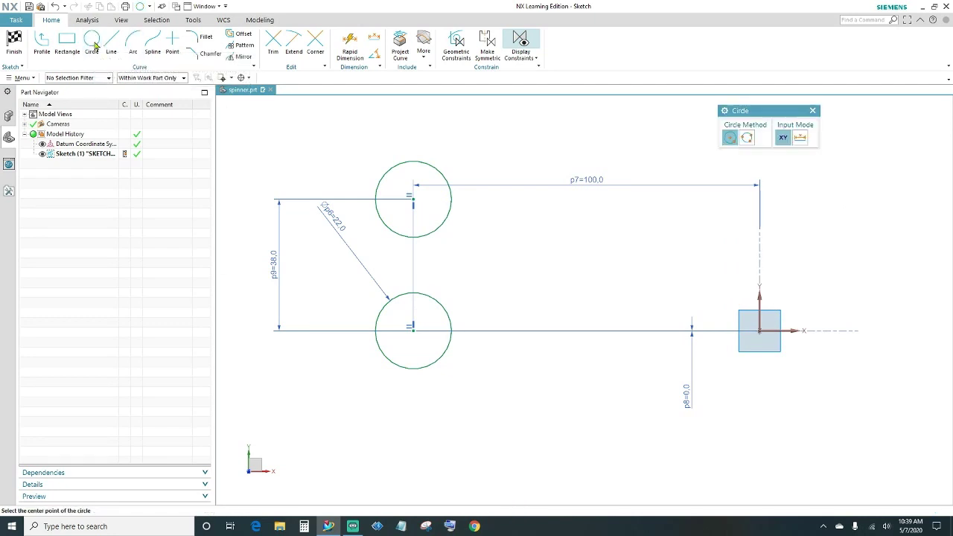
{"action": "left_click", "coordinate": [516, 210]}
{"action": "left_click", "coordinate": [553, 238]}
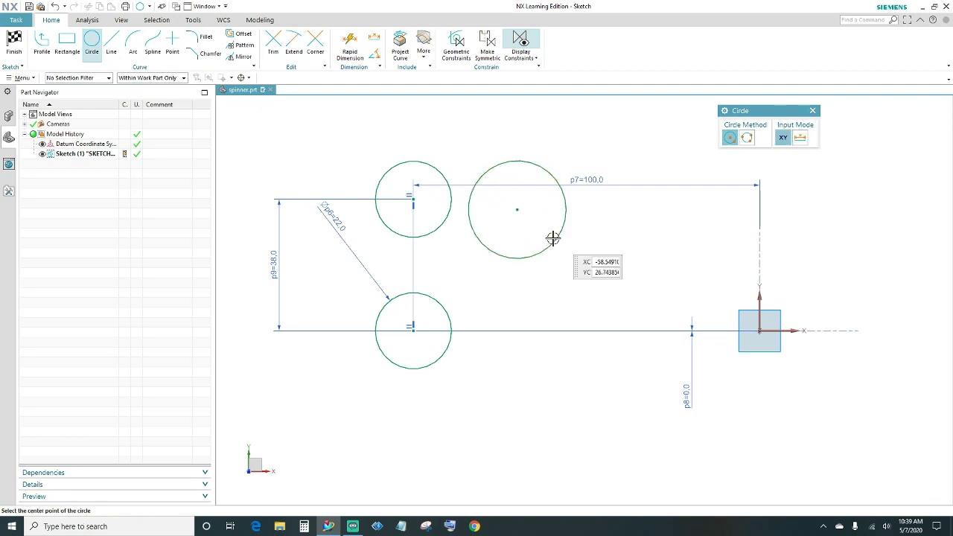
{"action": "key", "text": "Escape"}
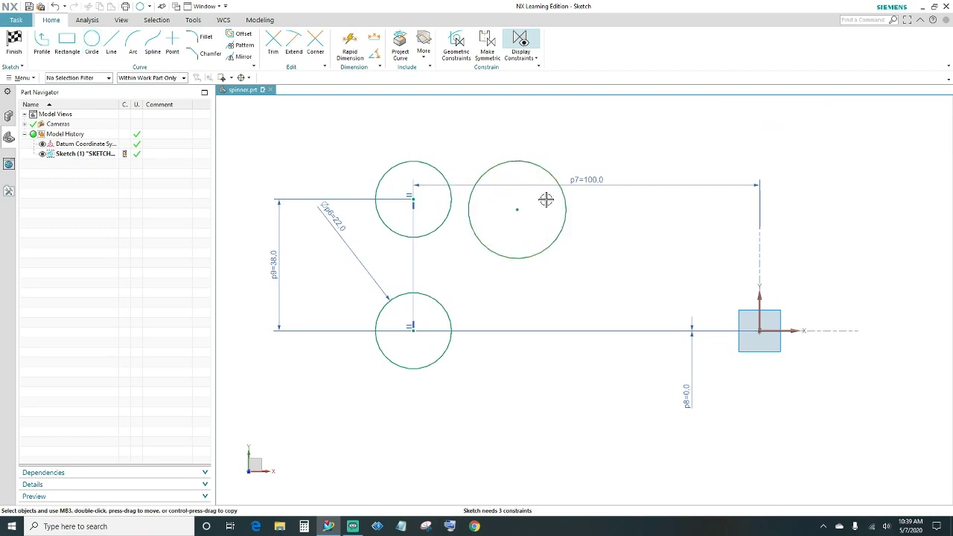
{"action": "left_click", "coordinate": [516, 209]}
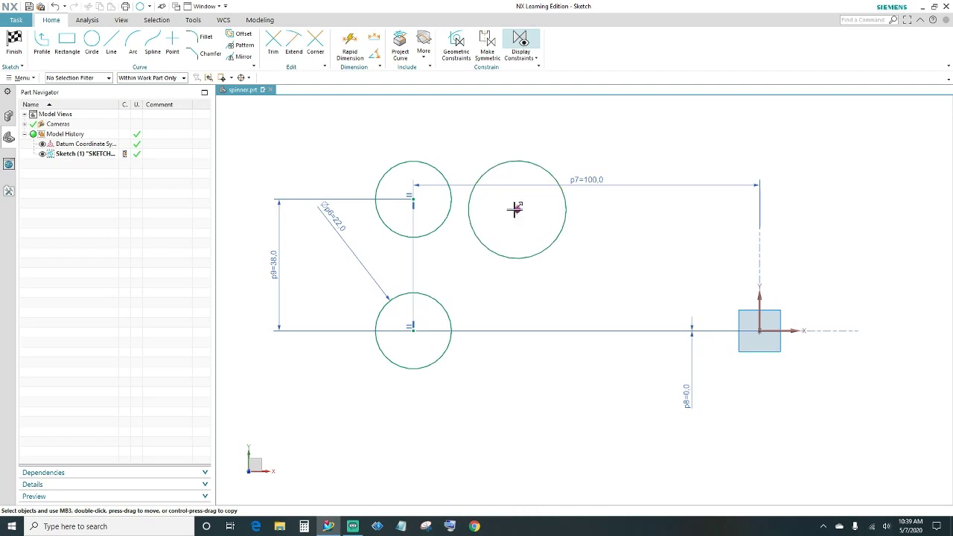
{"action": "left_click", "coordinate": [413, 198]}
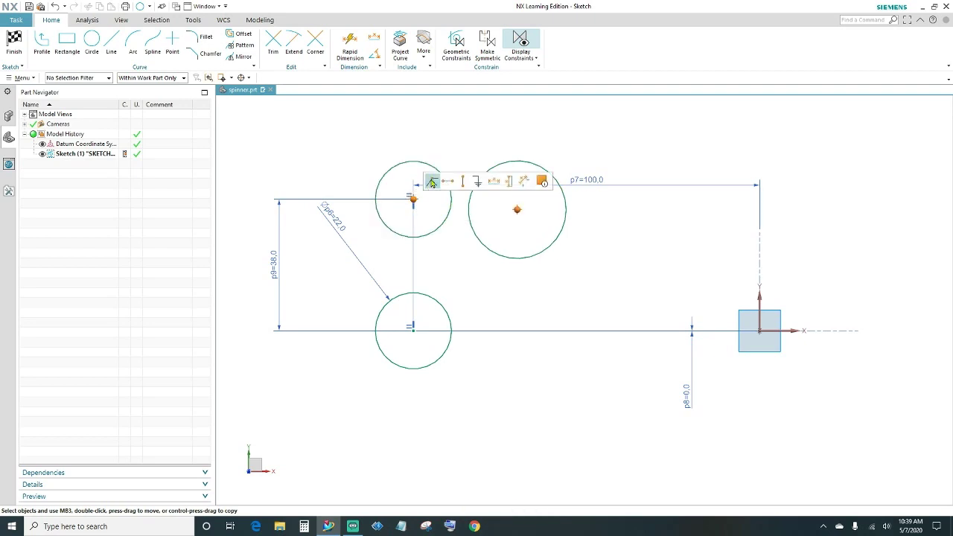
{"action": "left_click", "coordinate": [432, 183]}
Dimension the diameter of the outer concentric circle as 31 mm and finish dimensioning
{"action": "left_click", "coordinate": [349, 46]}
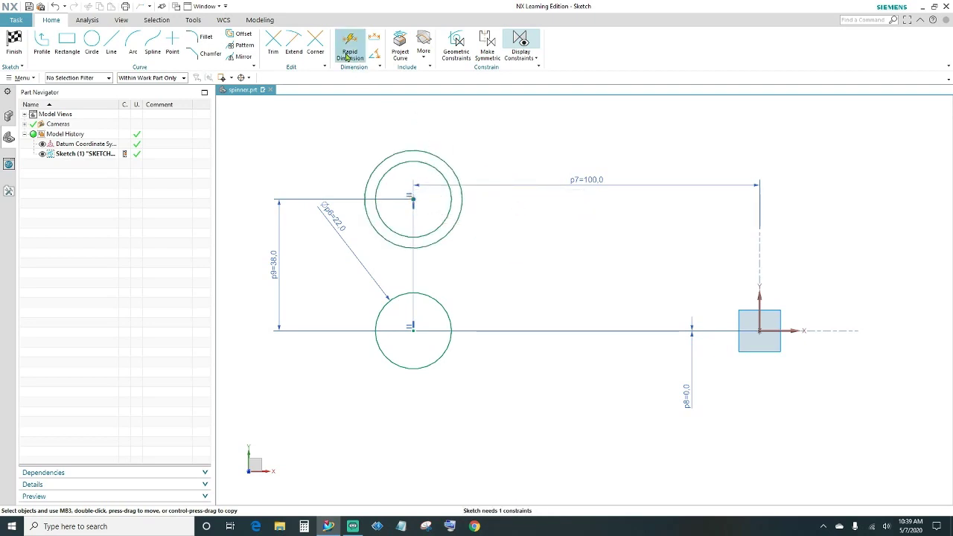
{"action": "left_click", "coordinate": [446, 165]}
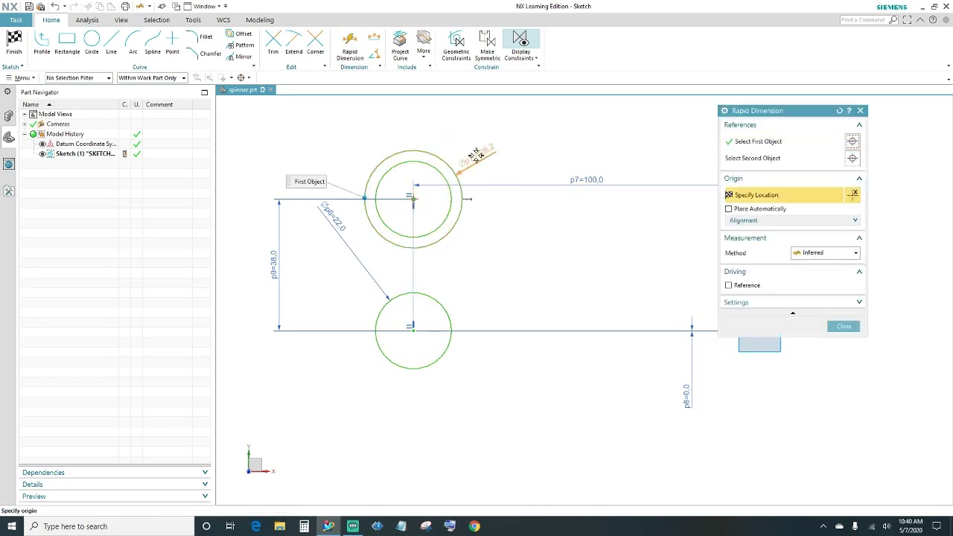
{"action": "left_click", "coordinate": [475, 154]}
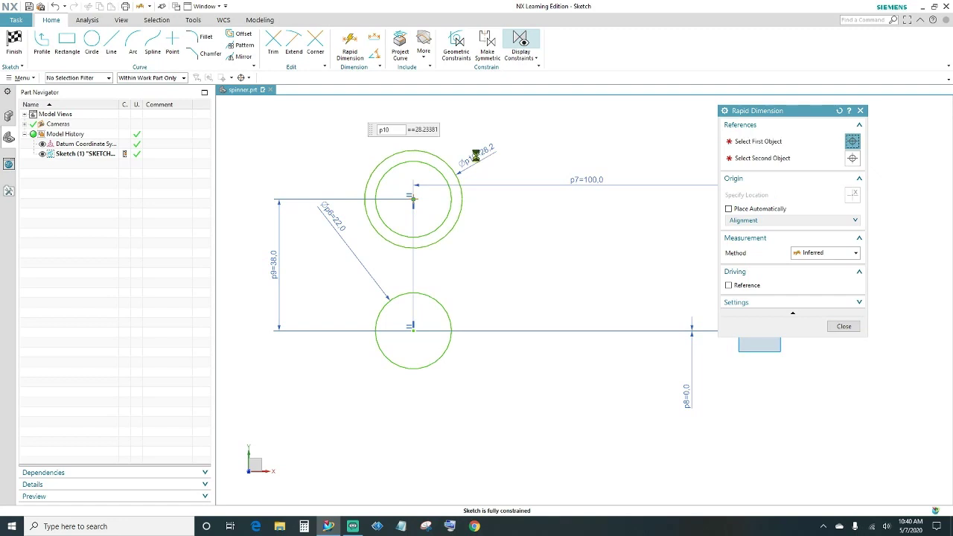
{"action": "type", "text": "31"}
{"action": "key", "text": "Return"}
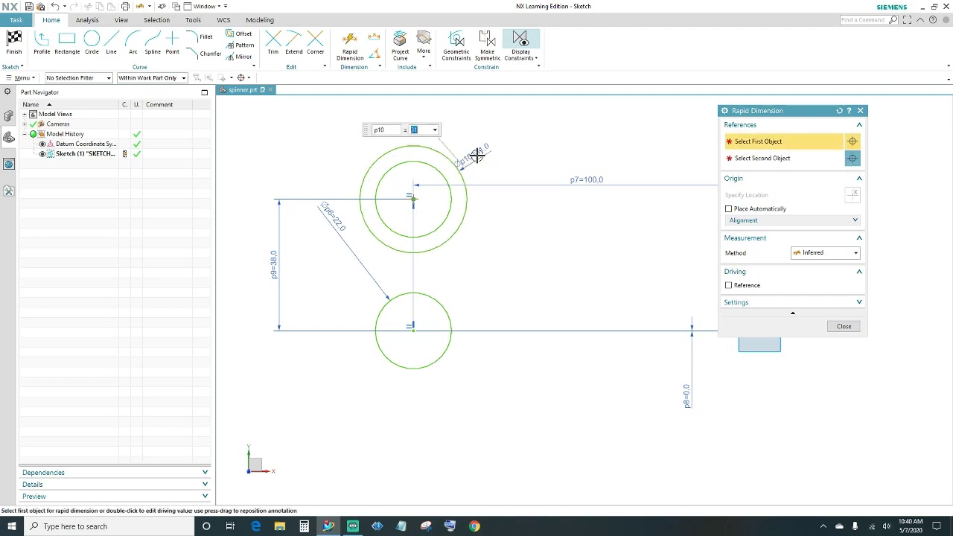
{"action": "left_click", "coordinate": [843, 326]}
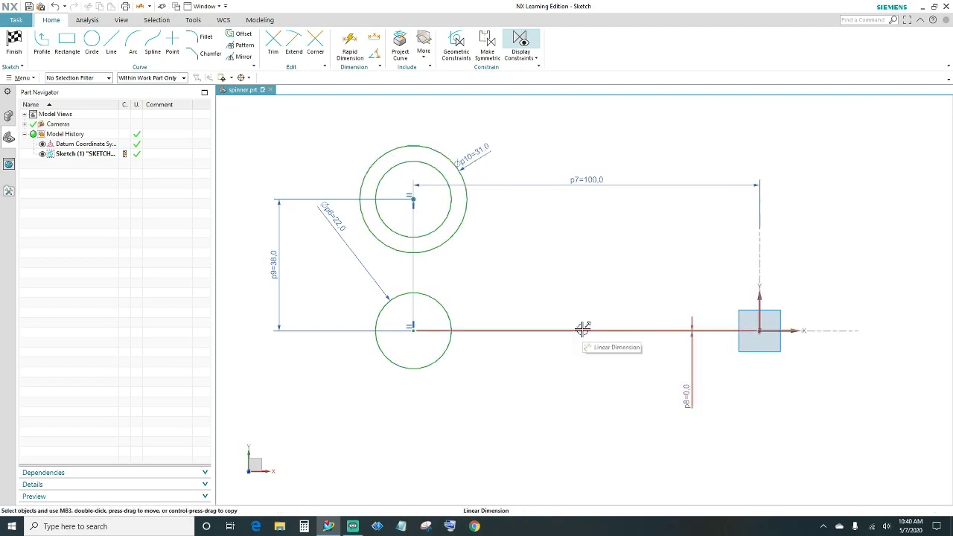
Draw a circle below and to the left of the 22 mm circle and constrain the two to equal radius
{"action": "scroll", "coordinate": [458, 400], "scroll_direction": "down", "scroll_amount": 3}
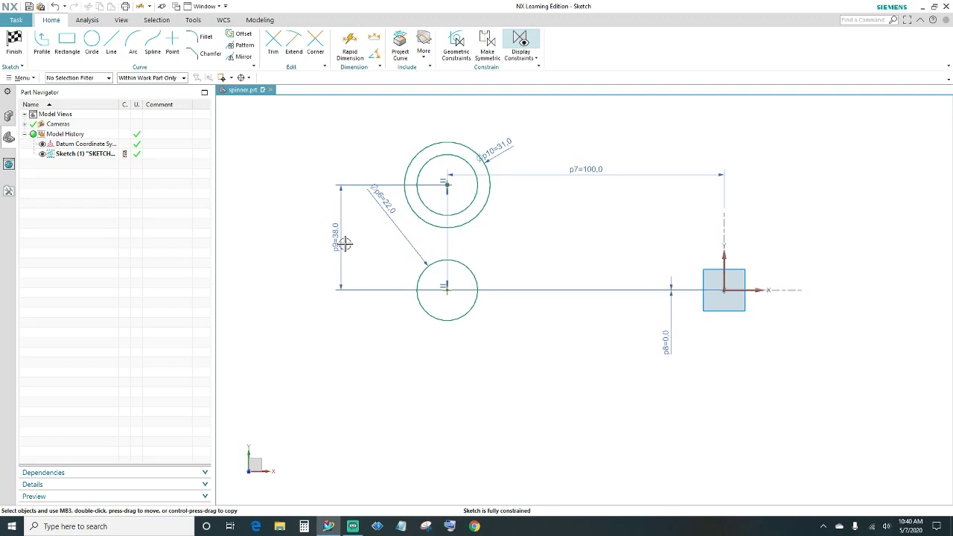
{"action": "left_click", "coordinate": [92, 44]}
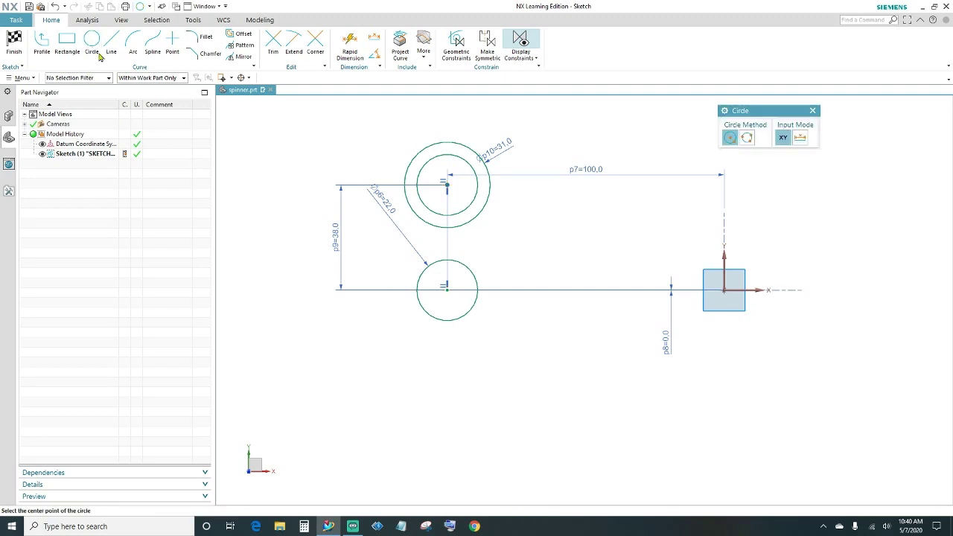
{"action": "left_click", "coordinate": [367, 349]}
{"action": "key", "text": "Escape"}
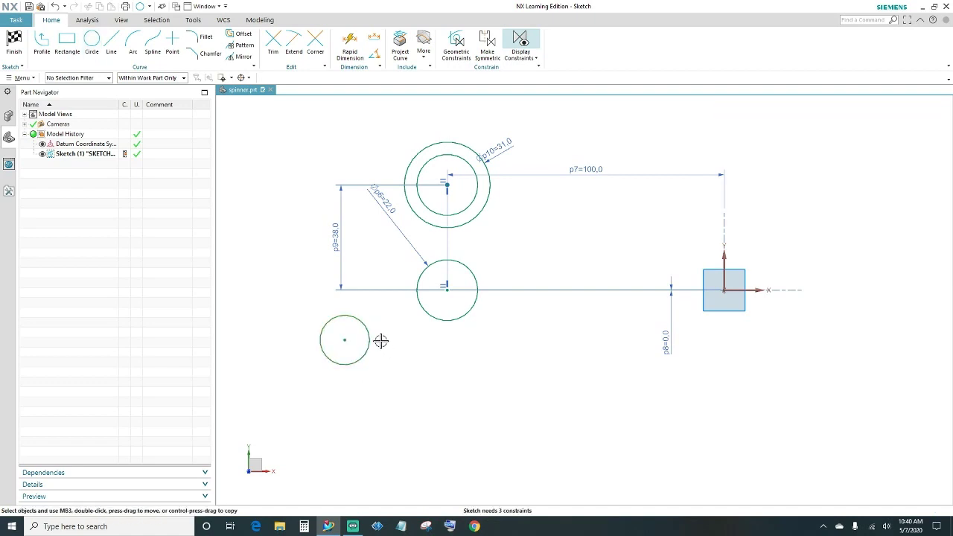
{"action": "left_click", "coordinate": [375, 340]}
{"action": "left_click", "coordinate": [422, 313]}
{"action": "left_click", "coordinate": [552, 283]}
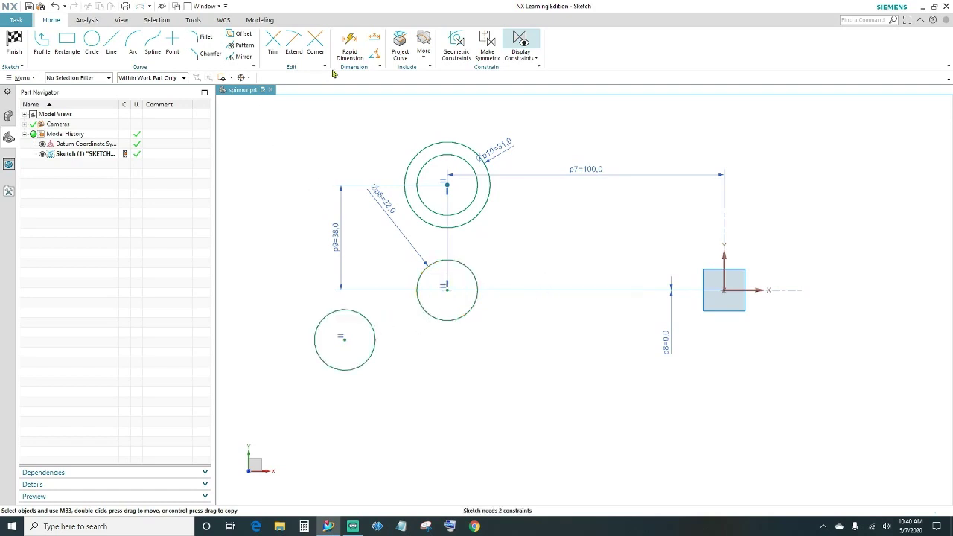
Dimension the direct distance between the 22 mm circle's centre and the new lower-left circle's centre as 38 mm
{"action": "left_click", "coordinate": [350, 48]}
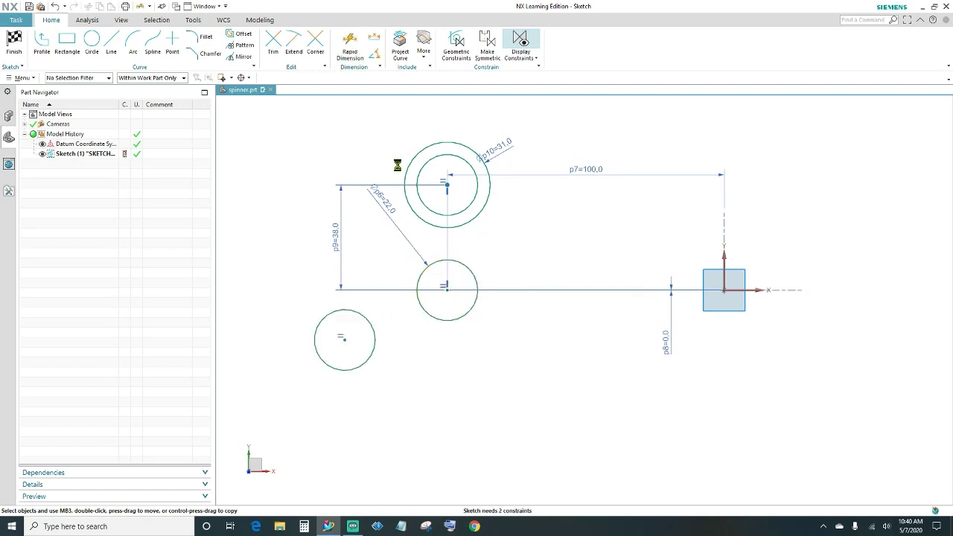
{"action": "left_click", "coordinate": [448, 289]}
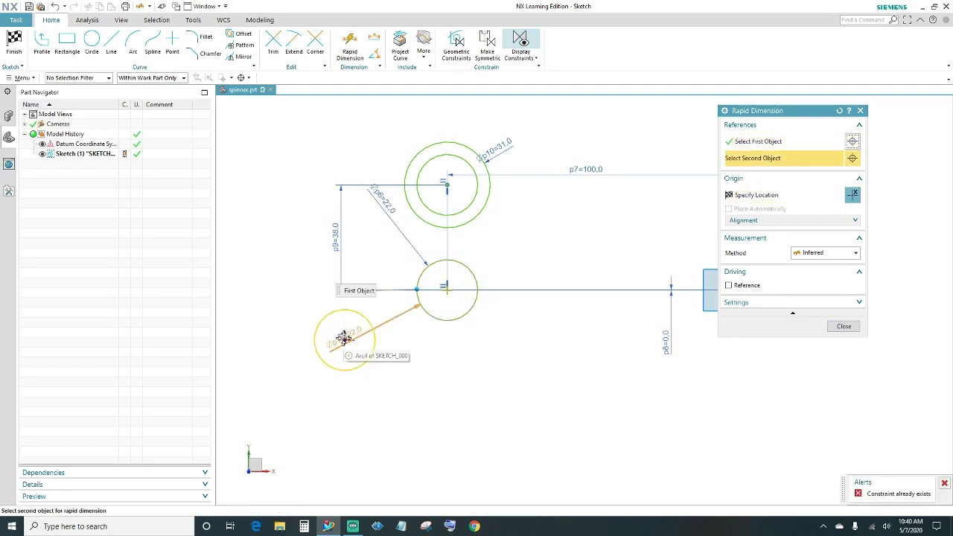
{"action": "left_click", "coordinate": [326, 278]}
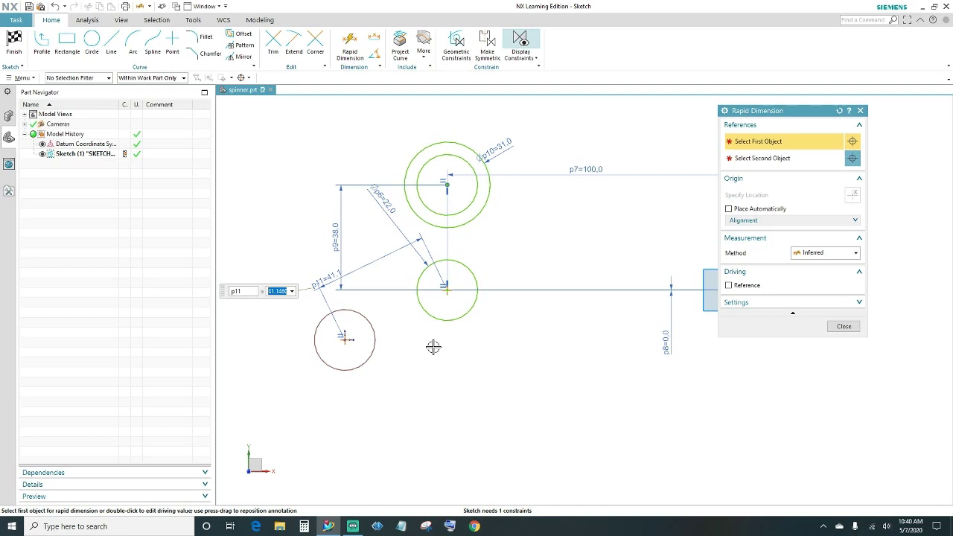
{"action": "type", "text": "38"}
{"action": "key", "text": "Return"}
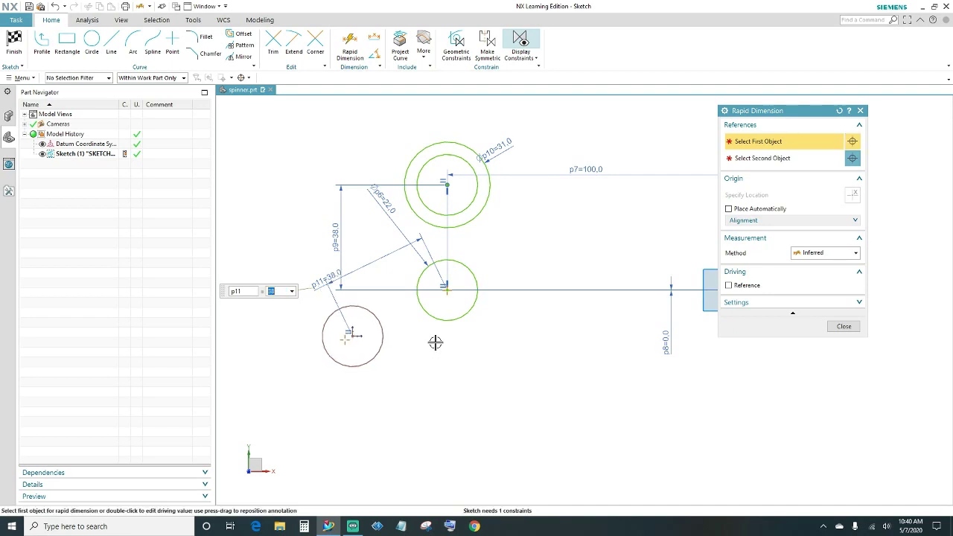
Dimension the horizontal distance between those two centres as 32.4 mm and move the slanted 38 mm dimension closer to the circles
{"action": "scroll", "coordinate": [432, 339], "scroll_direction": "up", "scroll_amount": 2}
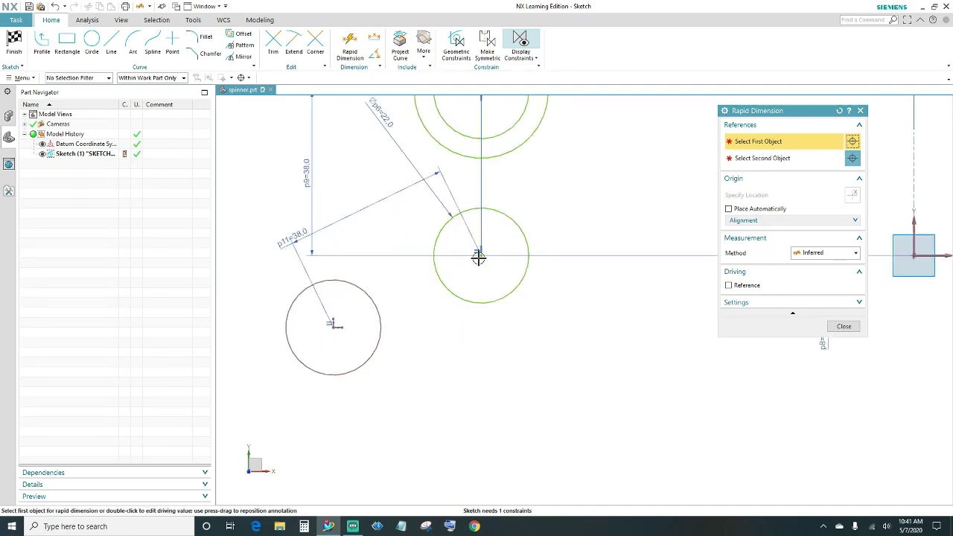
{"action": "left_click", "coordinate": [479, 256]}
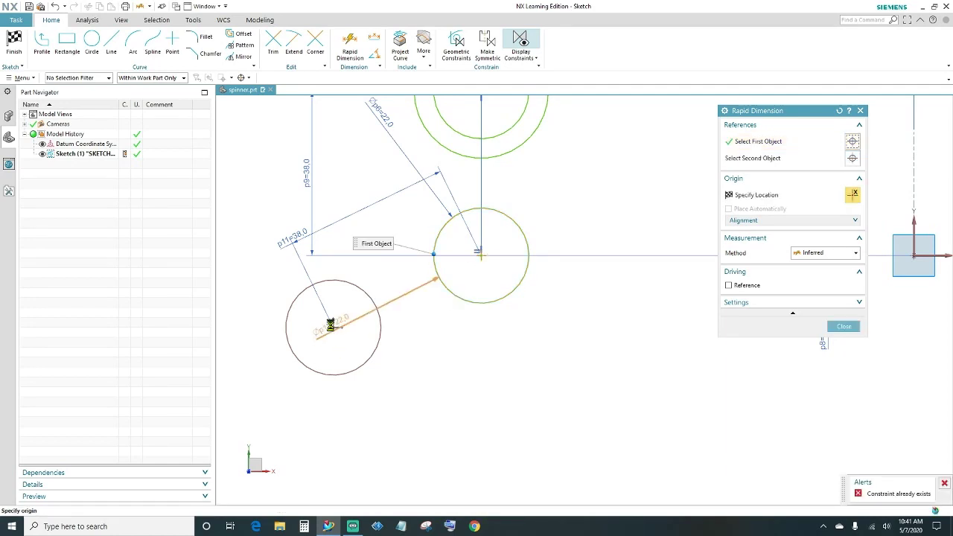
{"action": "left_click", "coordinate": [335, 325]}
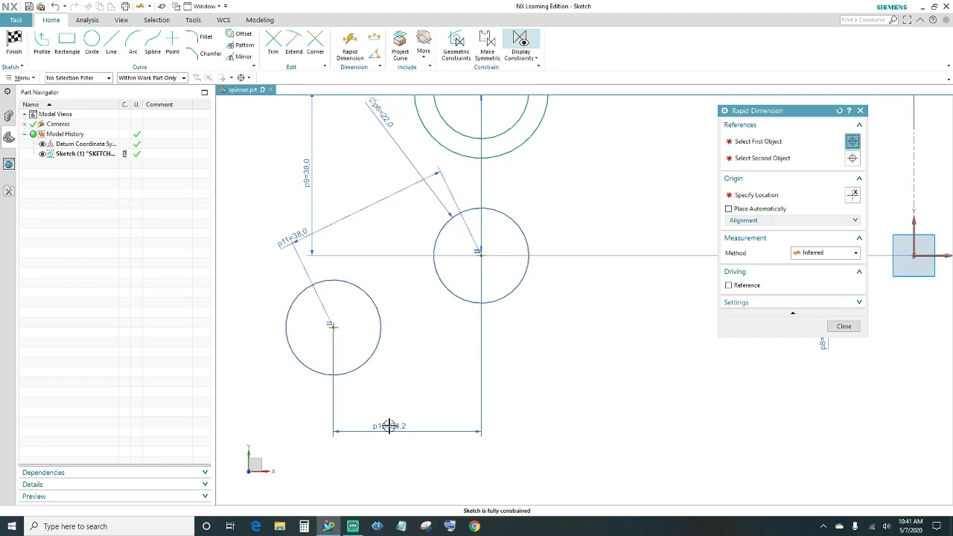
{"action": "left_click", "coordinate": [389, 426]}
{"action": "type", "text": "32.4"}
{"action": "key", "text": "Return"}
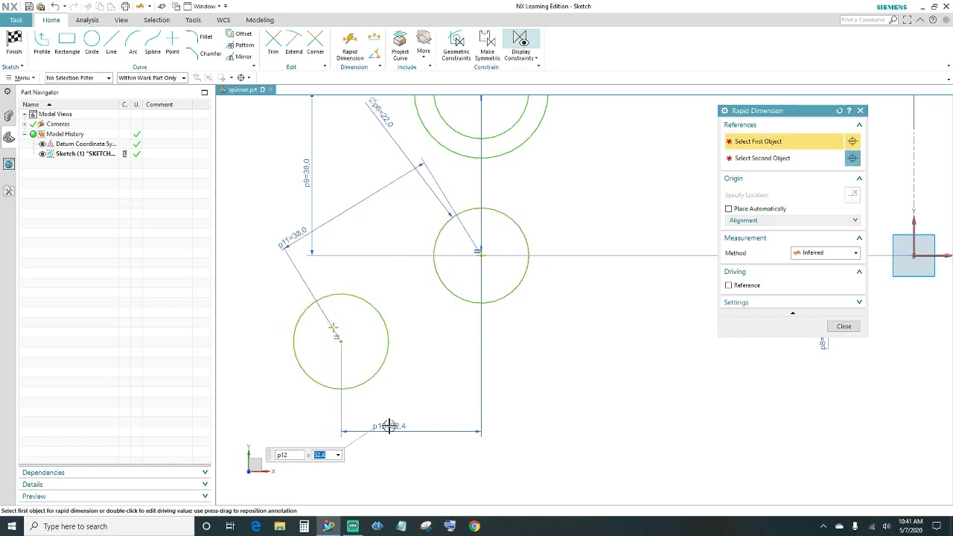
{"action": "left_click", "coordinate": [842, 327]}
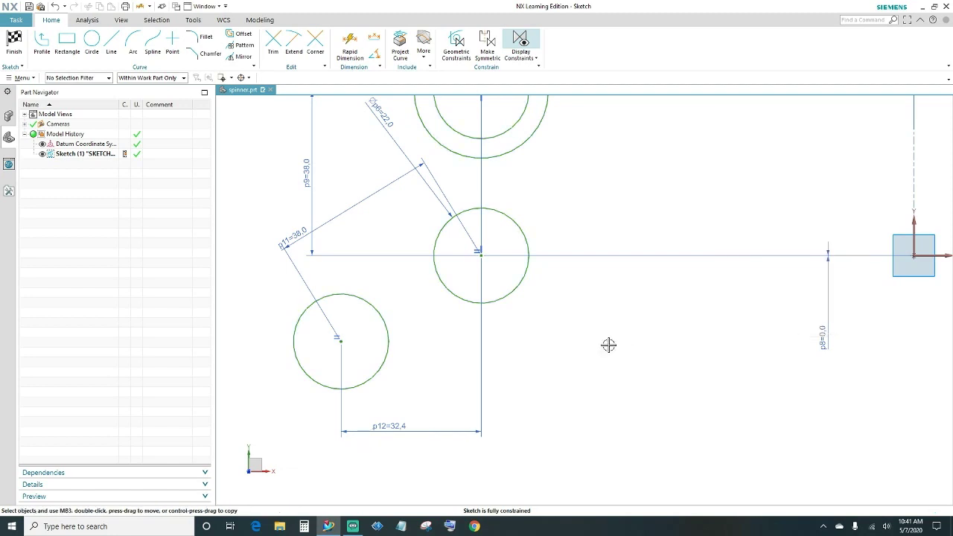
{"action": "left_click_drag", "start_coordinate": [329, 218], "coordinate": [370, 214]}
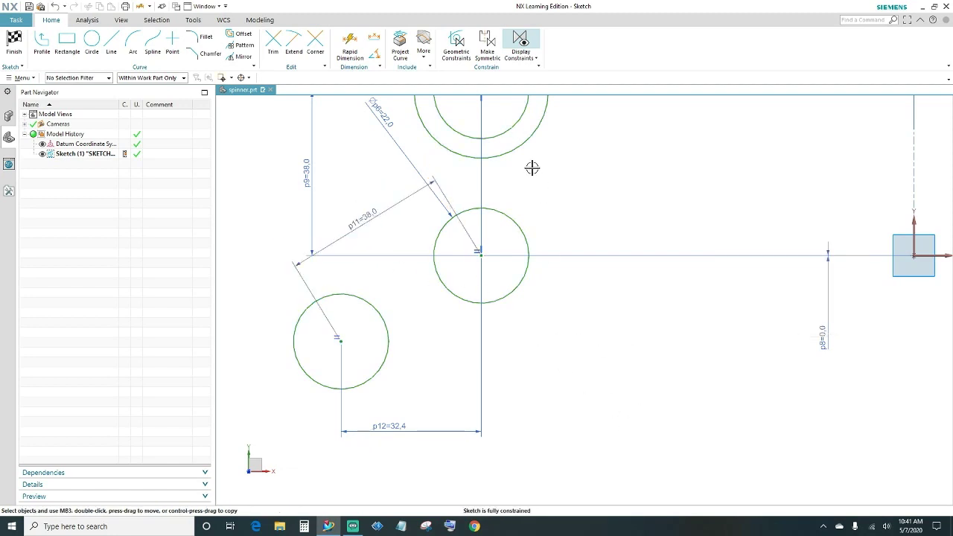
Draw a circle to the lower right of the central circle and make its centre coincident with the lower-left circle's centre
{"action": "left_click", "coordinate": [92, 41]}
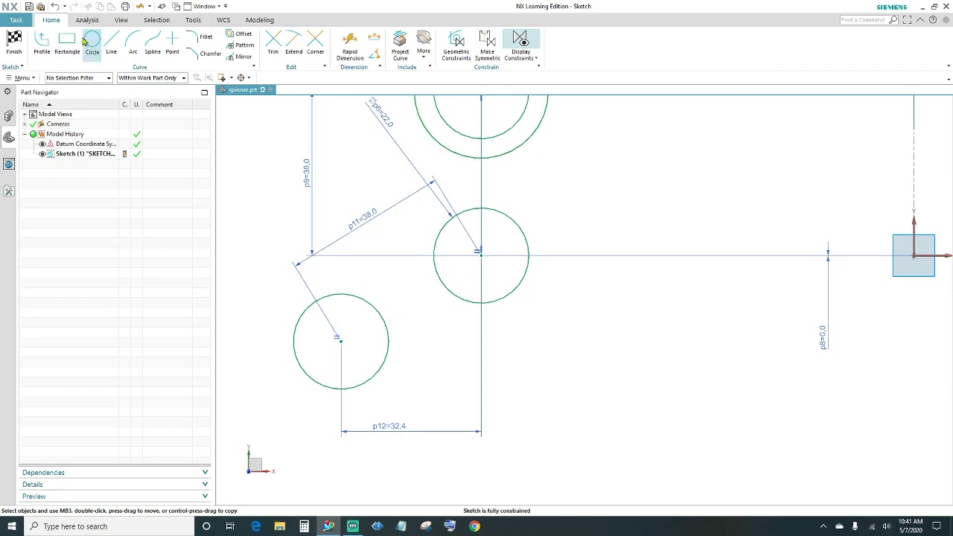
{"action": "left_click", "coordinate": [586, 360]}
{"action": "left_click", "coordinate": [640, 392]}
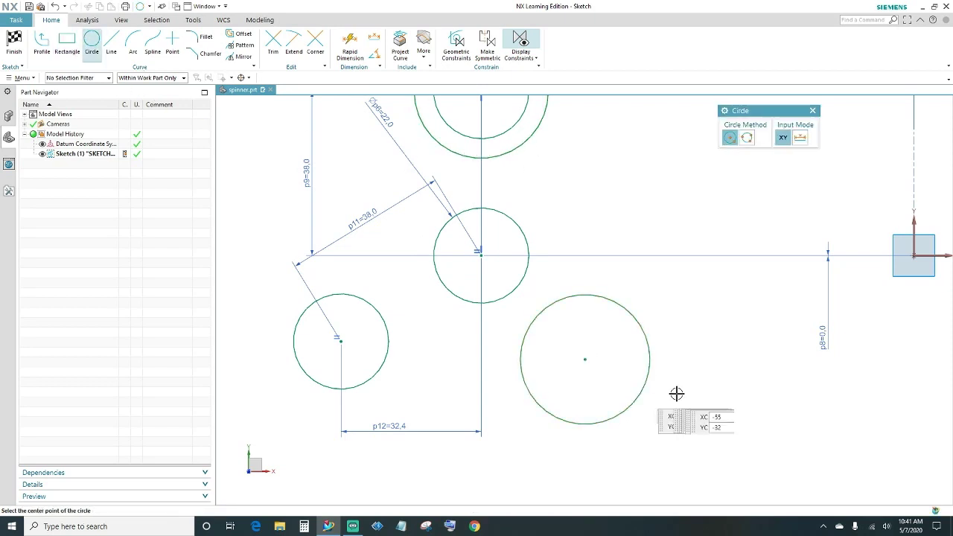
{"action": "key", "text": "Escape"}
{"action": "left_click", "coordinate": [586, 359]}
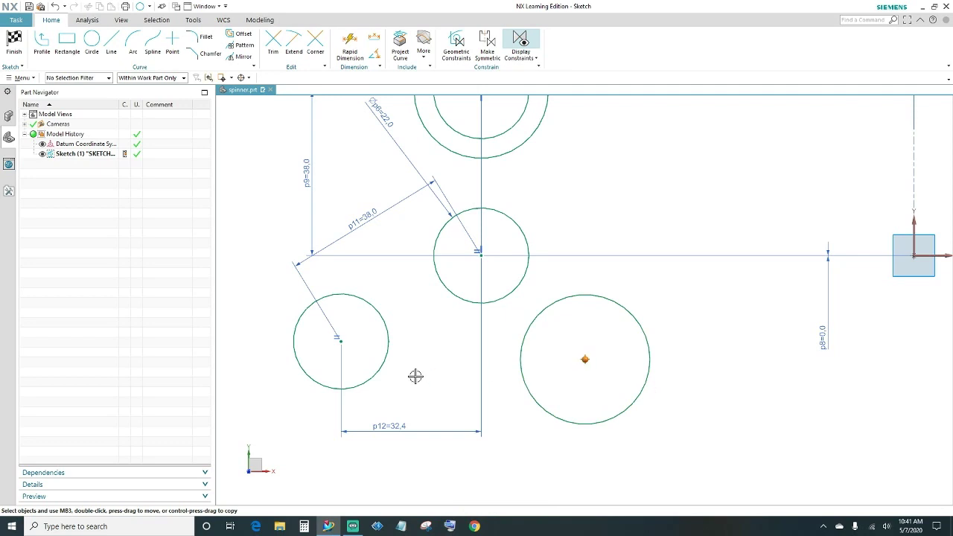
{"action": "left_click", "coordinate": [339, 342]}
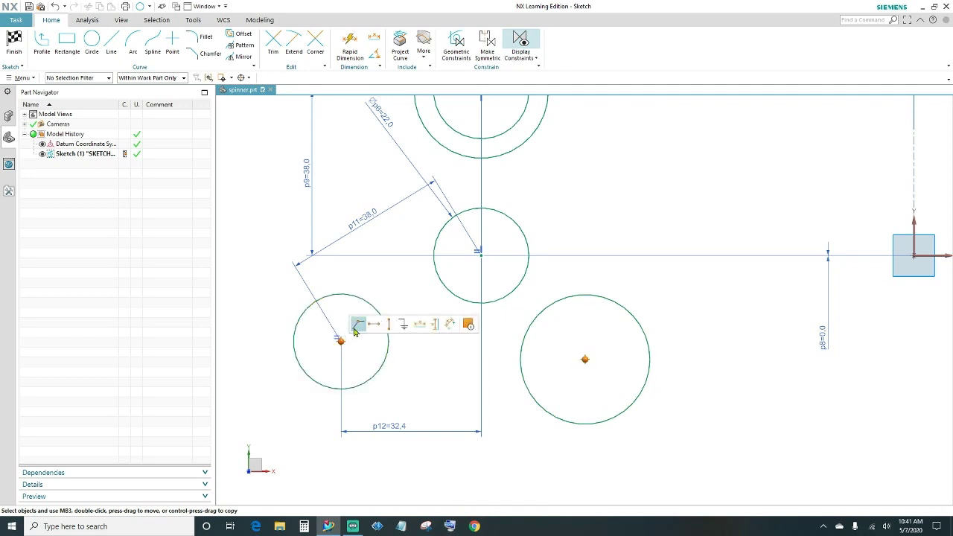
{"action": "left_click", "coordinate": [398, 333]}
Constrain the lower-left outer circle and the upper 31 mm outer circle to equal radius
{"action": "left_click", "coordinate": [446, 152]}
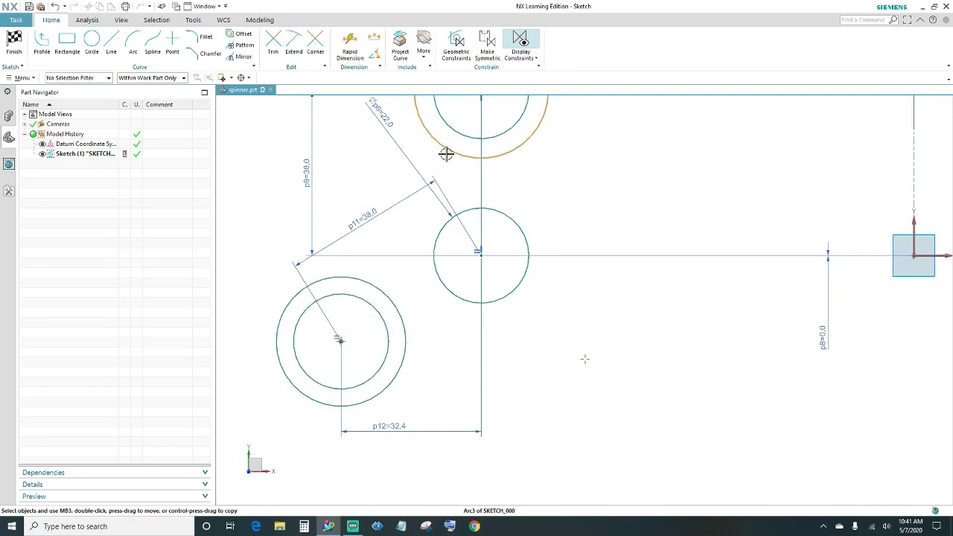
{"action": "left_click", "coordinate": [373, 281]}
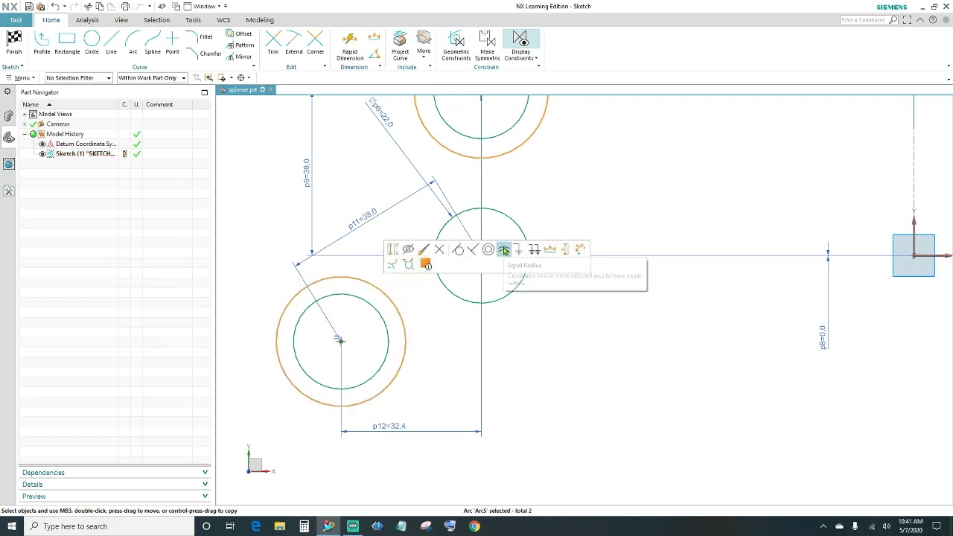
{"action": "left_click", "coordinate": [504, 248]}
{"action": "scroll", "coordinate": [589, 365], "scroll_direction": "down", "scroll_amount": 2}
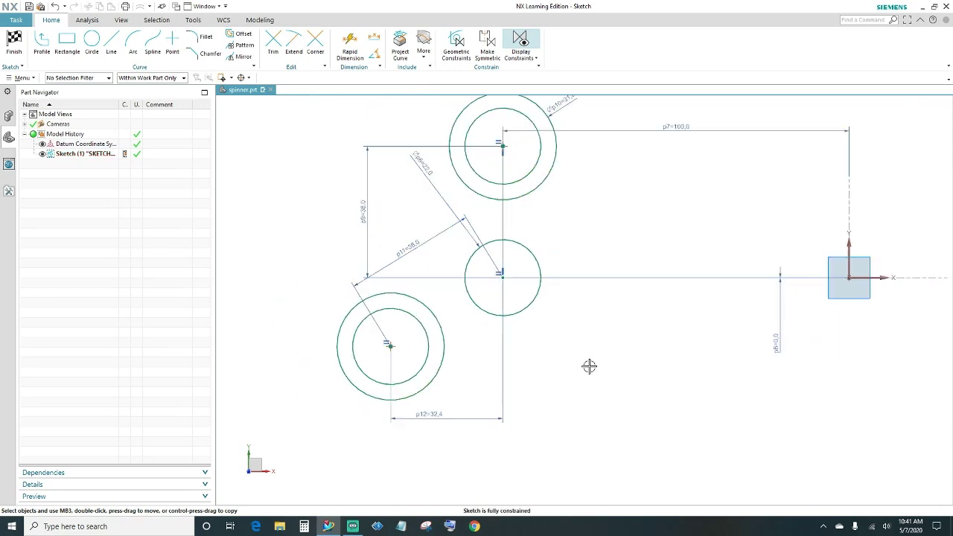
{"action": "mouse_move", "coordinate": [606, 362]}
{"action": "middle_mouse_down", "text": "shift"}
{"action": "mouse_move", "coordinate": [588, 399]}
{"action": "mouse_move", "coordinate": [579, 395]}
{"action": "middle_mouse_up", "text": "shift"}
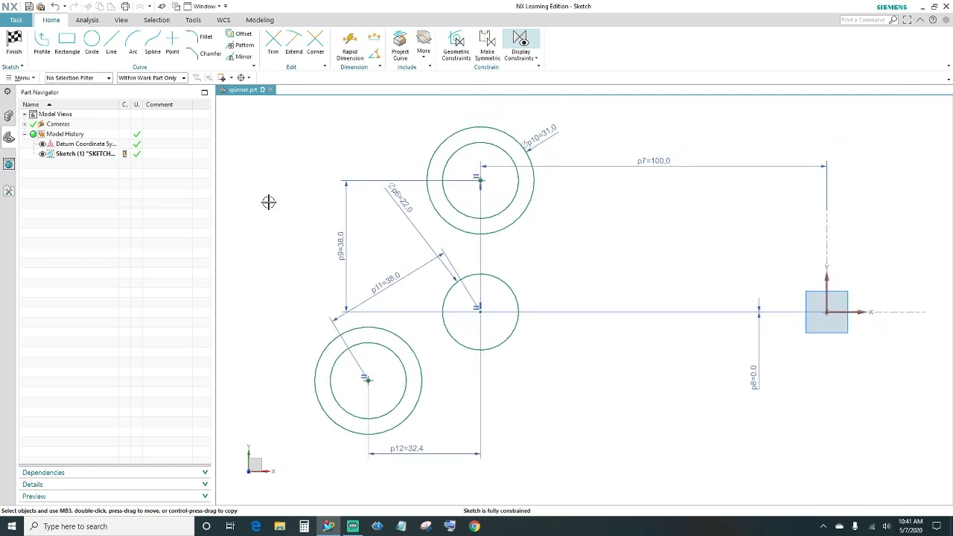
Draw a circle below and to the right of the central 22 mm circle and constrain the two to equal radius
{"action": "left_click", "coordinate": [92, 43]}
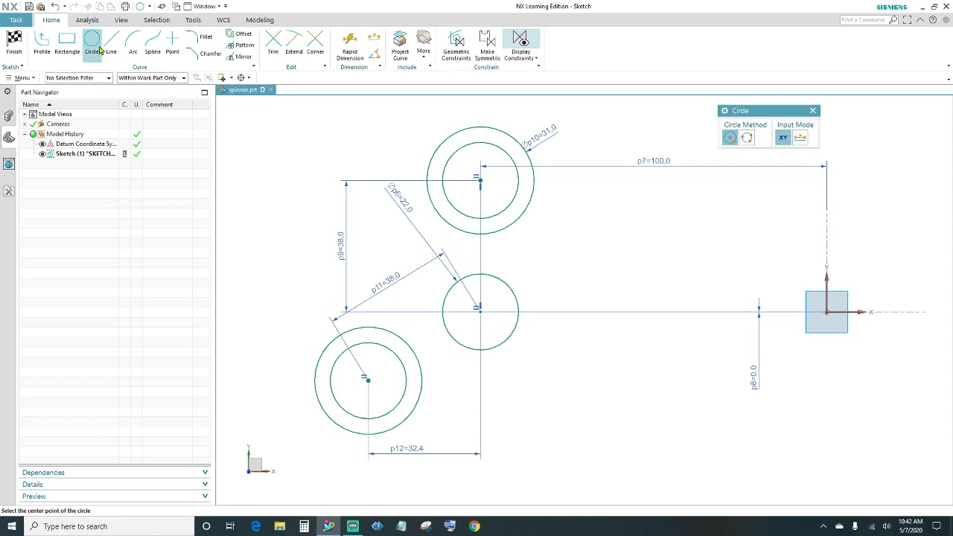
{"action": "left_click", "coordinate": [556, 370]}
{"action": "left_click", "coordinate": [583, 385]}
{"action": "key", "text": "Escape"}
{"action": "left_click", "coordinate": [580, 350]}
{"action": "left_click", "coordinate": [516, 326]}
{"action": "left_click", "coordinate": [513, 357]}
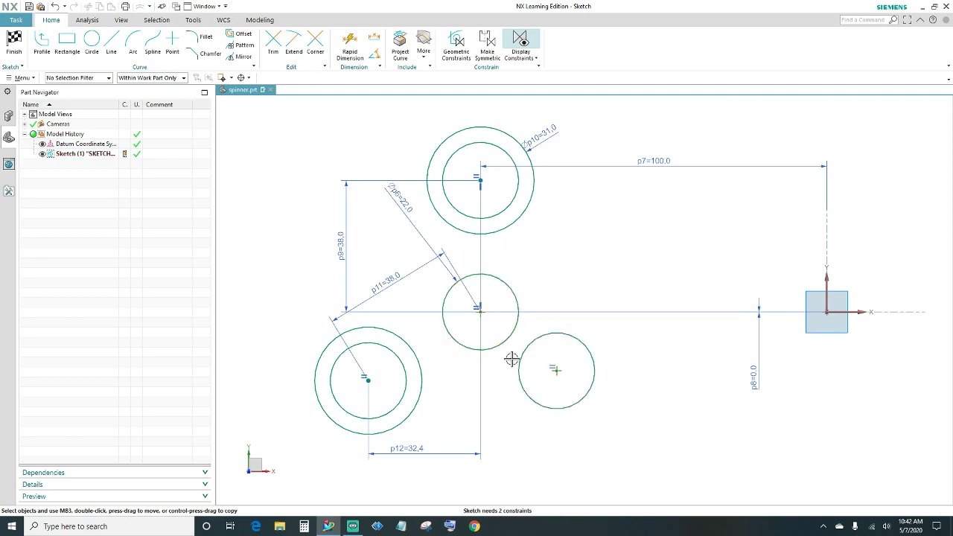
Dimension the direct distance between the central circle's centre and the new lower-right circle's centre as 38 mm
{"action": "scroll", "coordinate": [510, 359], "scroll_direction": "up", "scroll_amount": 4}
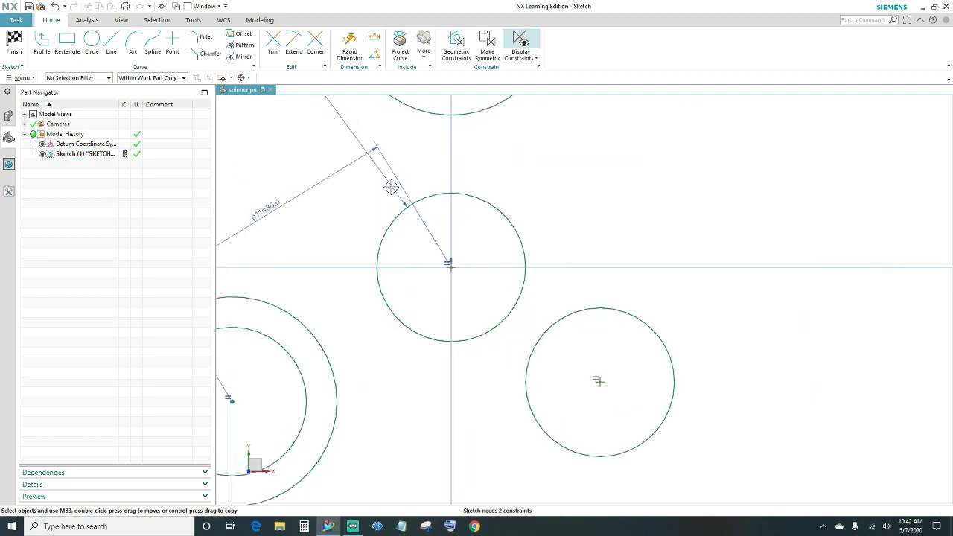
{"action": "left_click", "coordinate": [350, 46]}
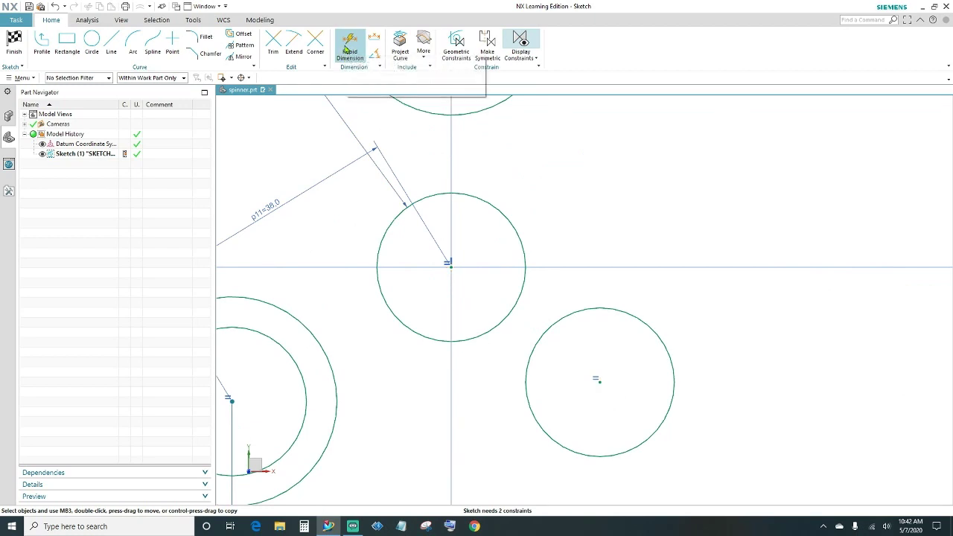
{"action": "left_click", "coordinate": [447, 267]}
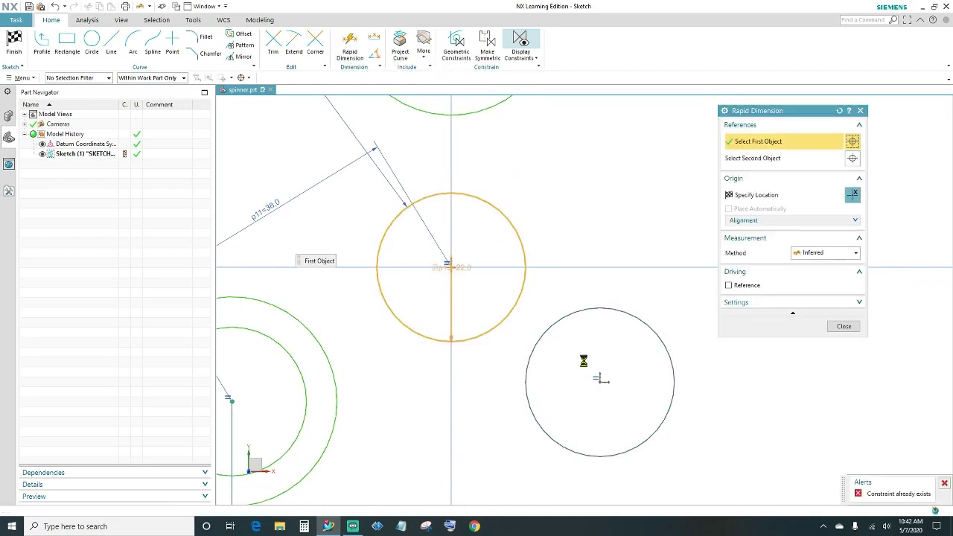
{"action": "left_click", "coordinate": [600, 380]}
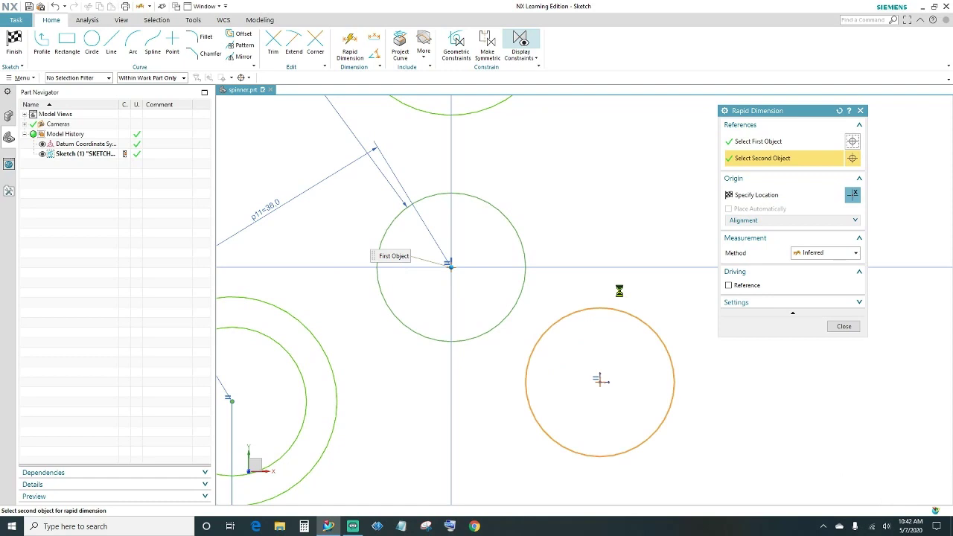
{"action": "left_click", "coordinate": [611, 234]}
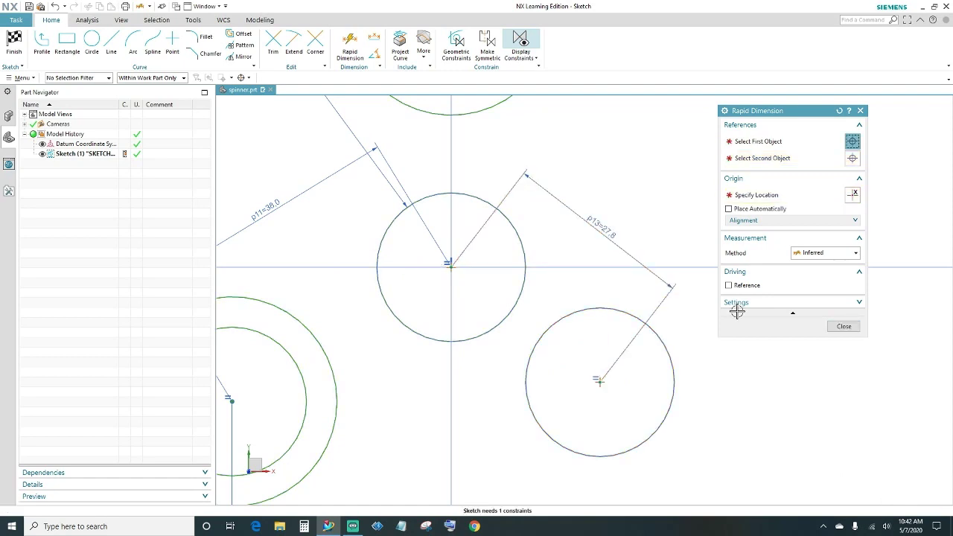
{"action": "type", "text": "38"}
{"action": "key", "text": "Return"}
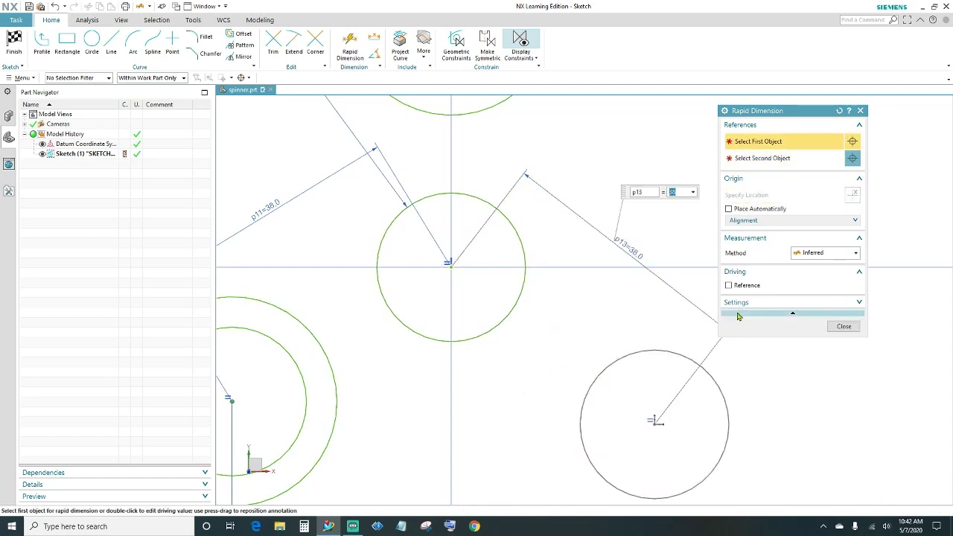
Dimension the horizontal distance between the central and lower-right circle centres as 32.4 mm and finish dimensioning
{"action": "scroll", "coordinate": [568, 325], "scroll_direction": "down", "scroll_amount": 3}
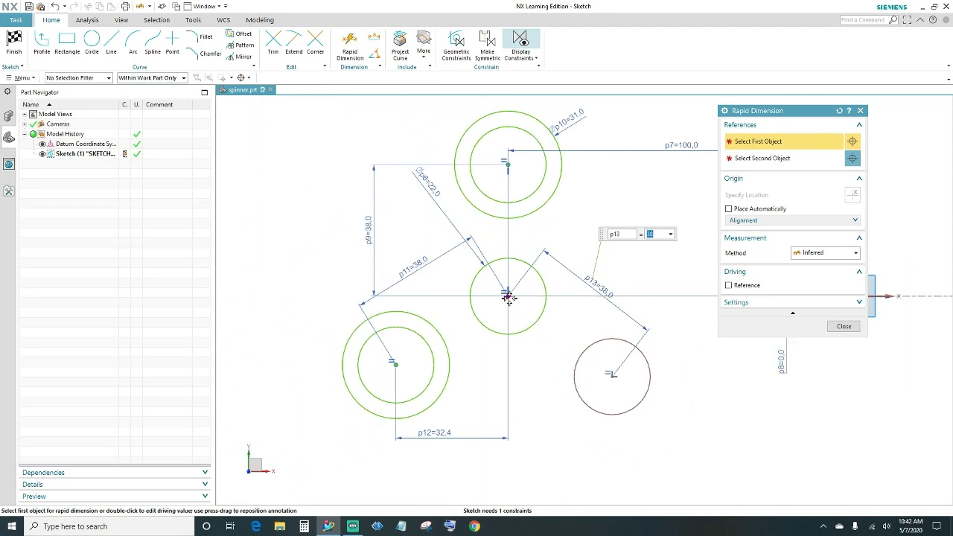
{"action": "left_click", "coordinate": [508, 298]}
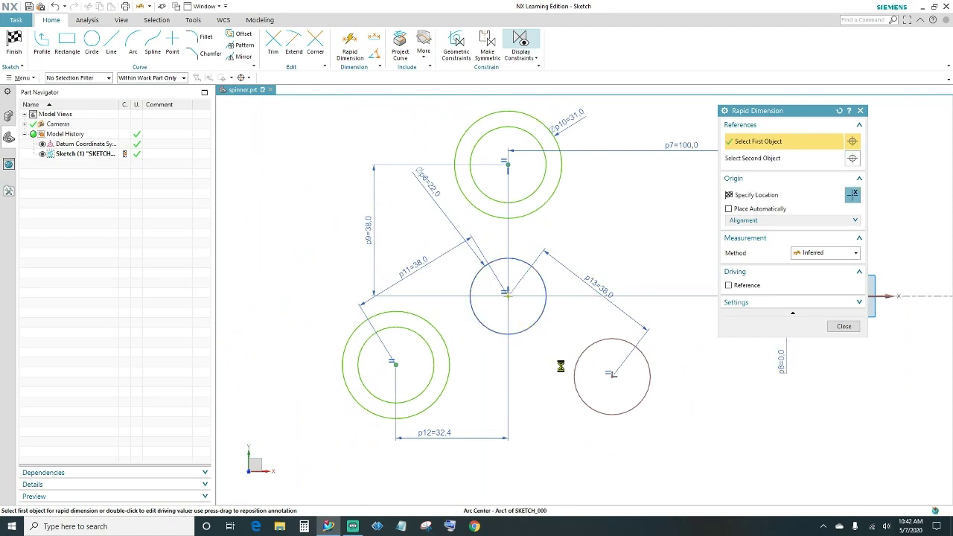
{"action": "left_click", "coordinate": [612, 376]}
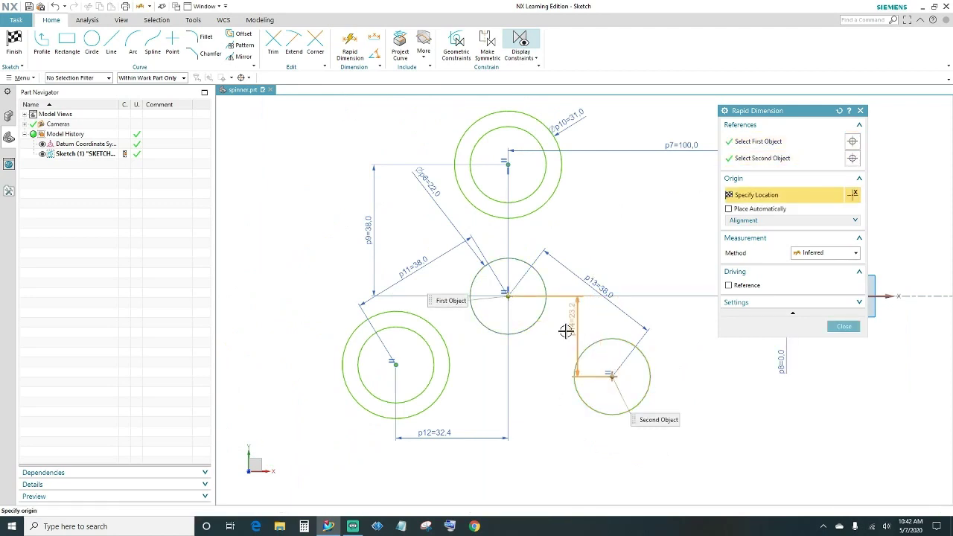
{"action": "left_click", "coordinate": [553, 431]}
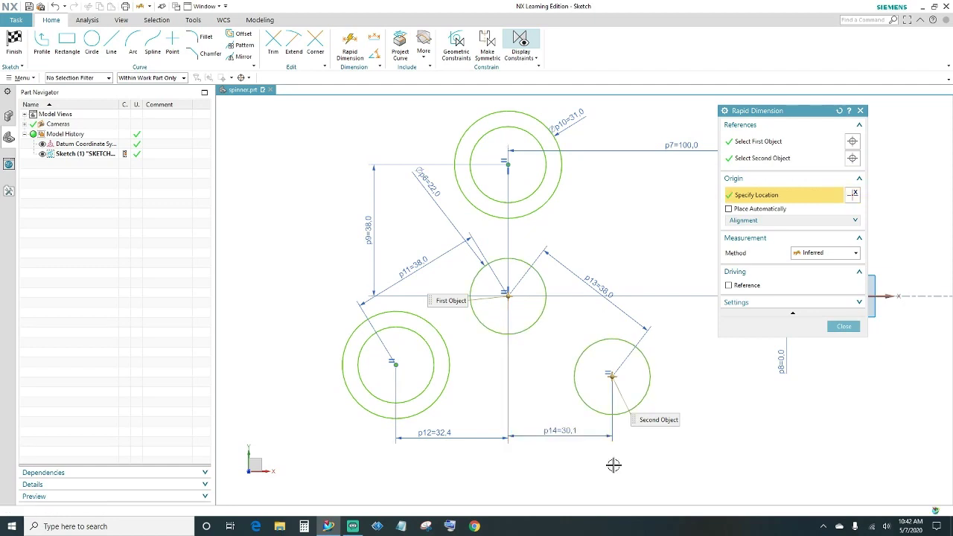
{"action": "type", "text": "32.4"}
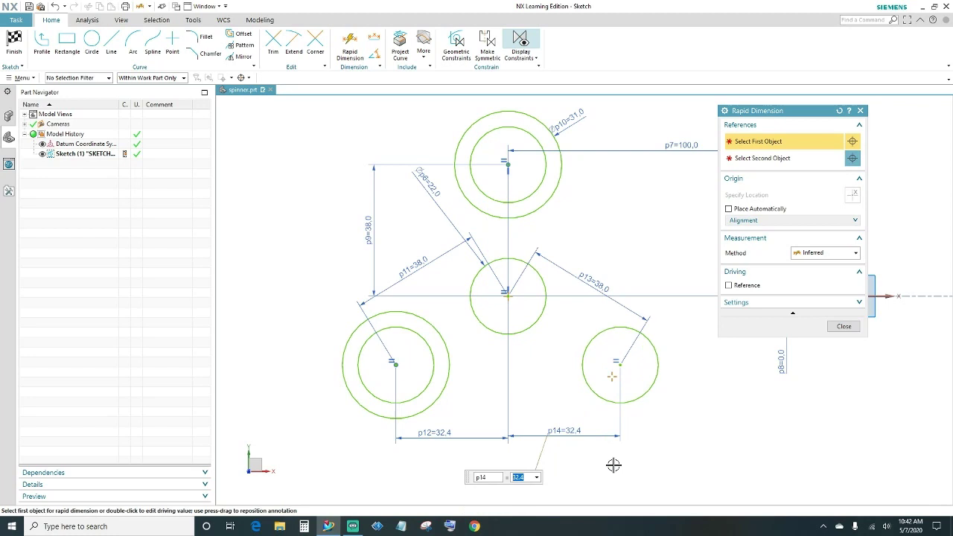
{"action": "left_click", "coordinate": [848, 333]}
Draw another circle to the right of the lower-right circle and constrain it to equal radius with the upper 31 mm outer circle
{"action": "left_click", "coordinate": [93, 44]}
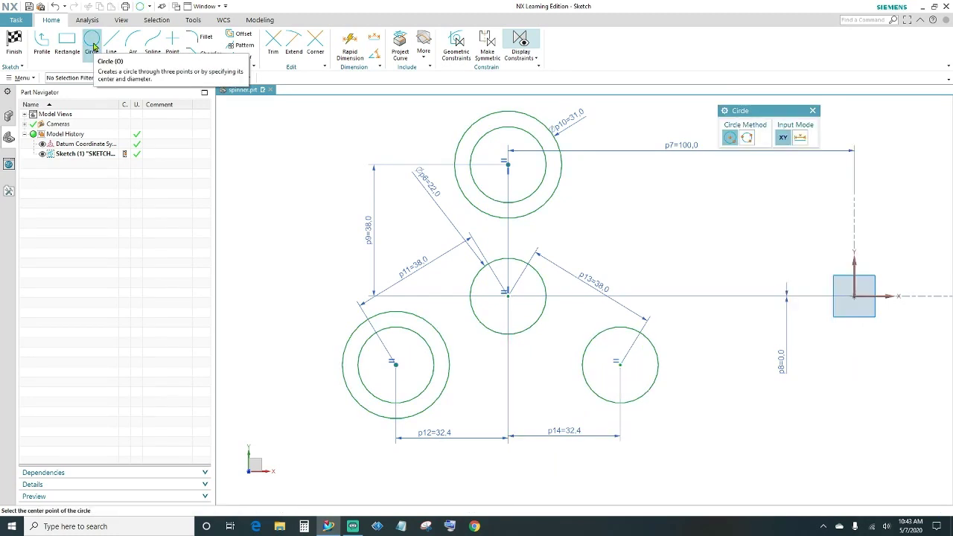
{"action": "left_click", "coordinate": [93, 44]}
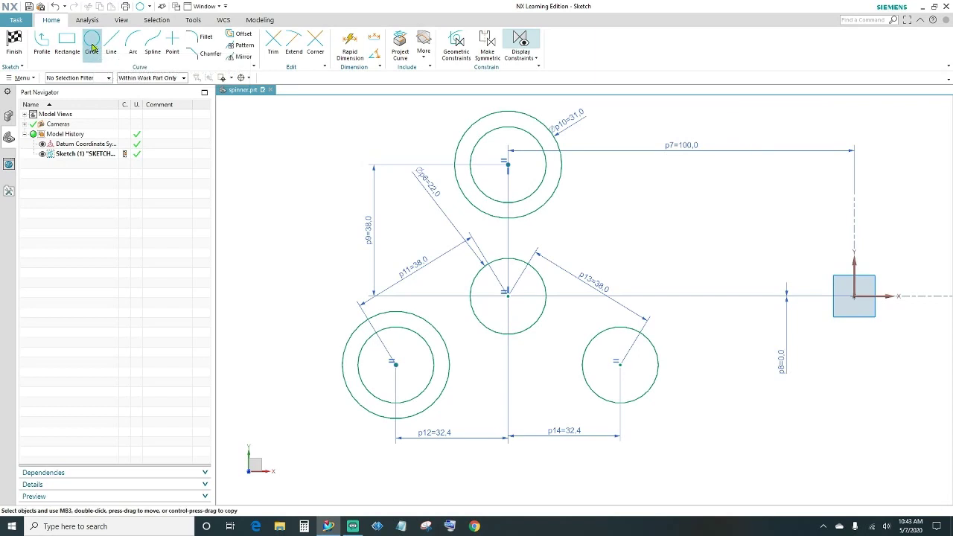
{"action": "left_click", "coordinate": [93, 46]}
{"action": "left_click", "coordinate": [716, 359]}
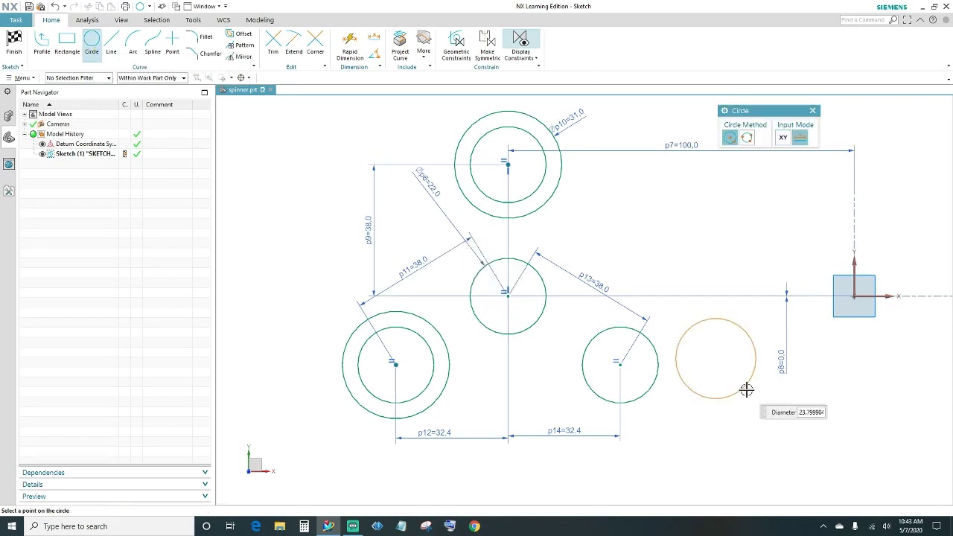
{"action": "left_click", "coordinate": [754, 397]}
{"action": "key", "text": "Escape"}
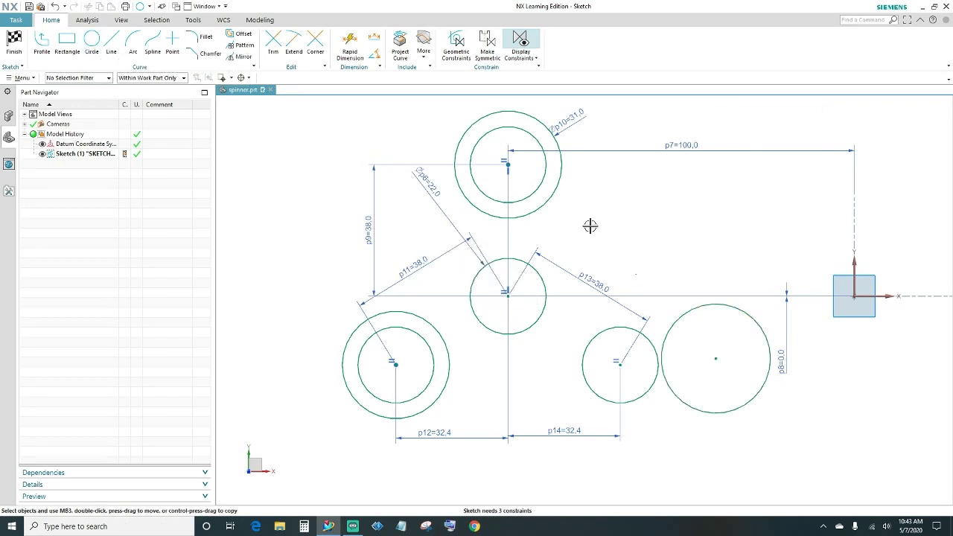
{"action": "left_click", "coordinate": [555, 201]}
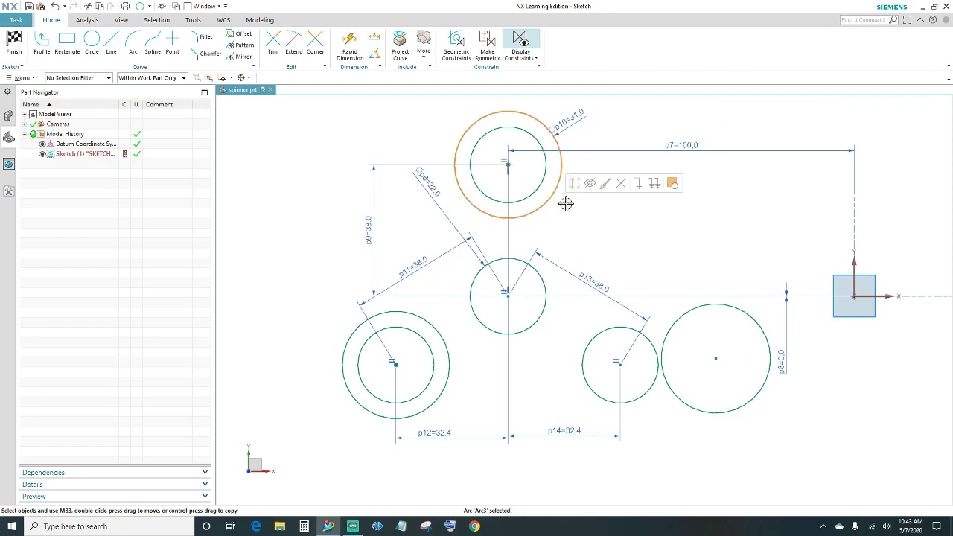
{"action": "left_click", "coordinate": [705, 302]}
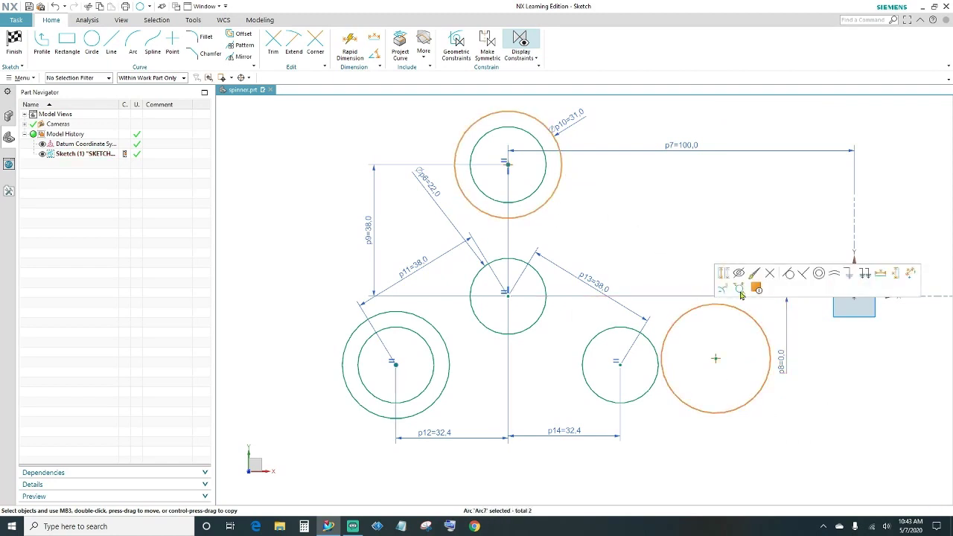
Make the new outer circle's centre coincident with the centre of the lower-right circle
{"action": "left_click", "coordinate": [717, 357]}
{"action": "left_click", "coordinate": [620, 364]}
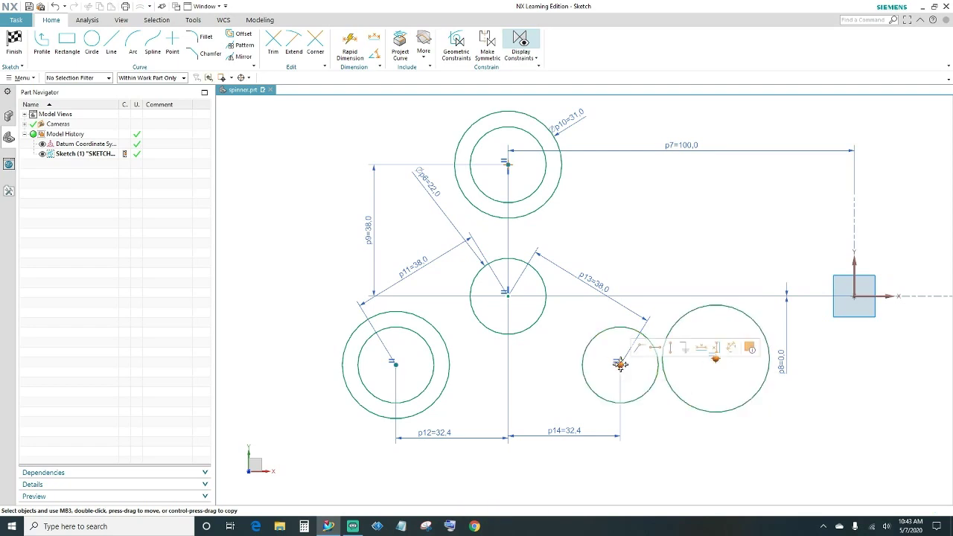
{"action": "left_click", "coordinate": [638, 347]}
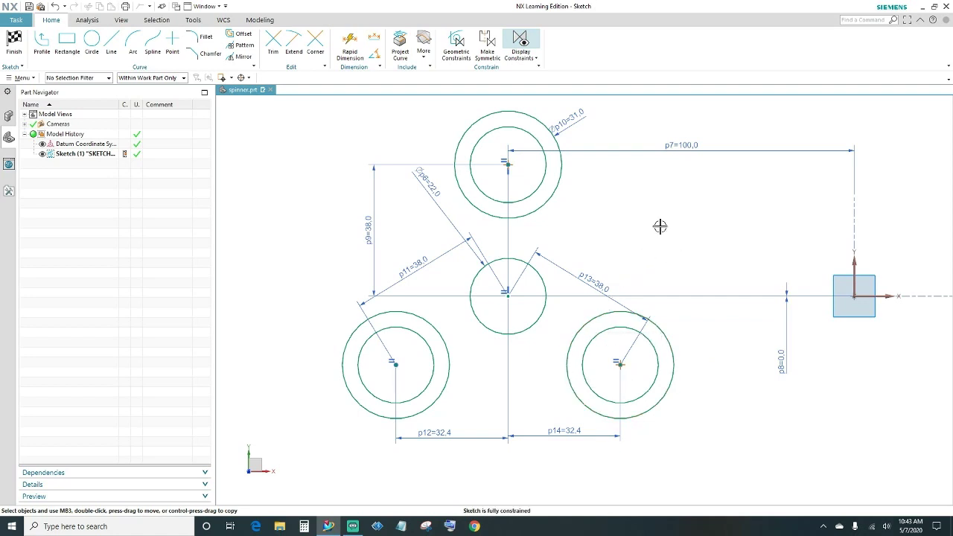
Draw an inward-curving arc of about 24 mm radius between the upper and lower-right outer circles, leaving both ends free of them
{"action": "scroll", "coordinate": [655, 226], "scroll_direction": "up", "scroll_amount": 2}
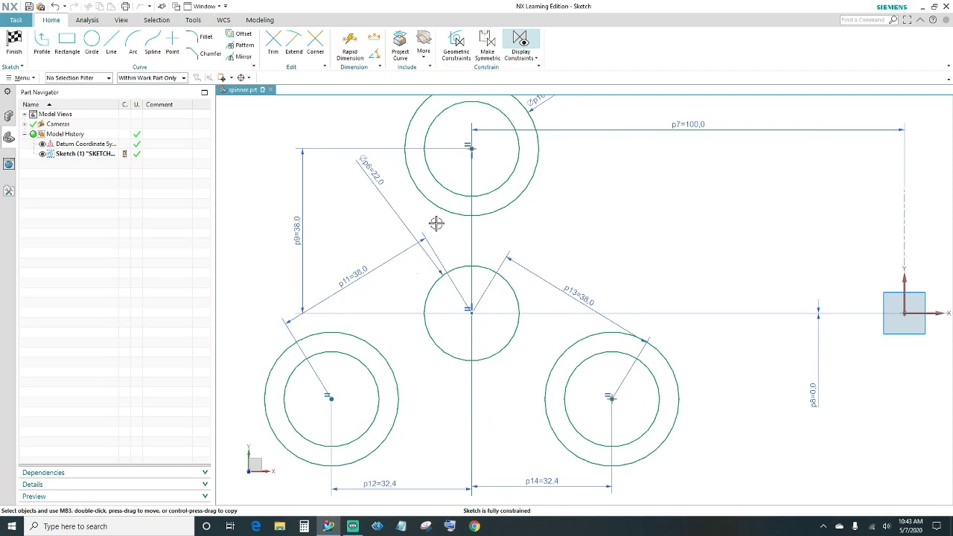
{"action": "left_click", "coordinate": [131, 45]}
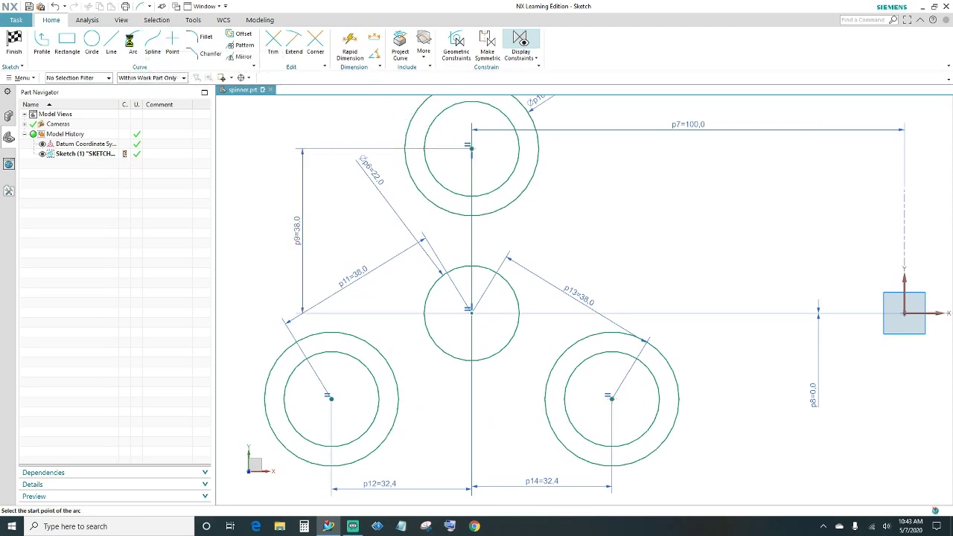
{"action": "left_click", "coordinate": [545, 184]}
{"action": "left_click", "coordinate": [636, 310]}
{"action": "left_click", "coordinate": [578, 286]}
{"action": "key", "text": "Escape"}
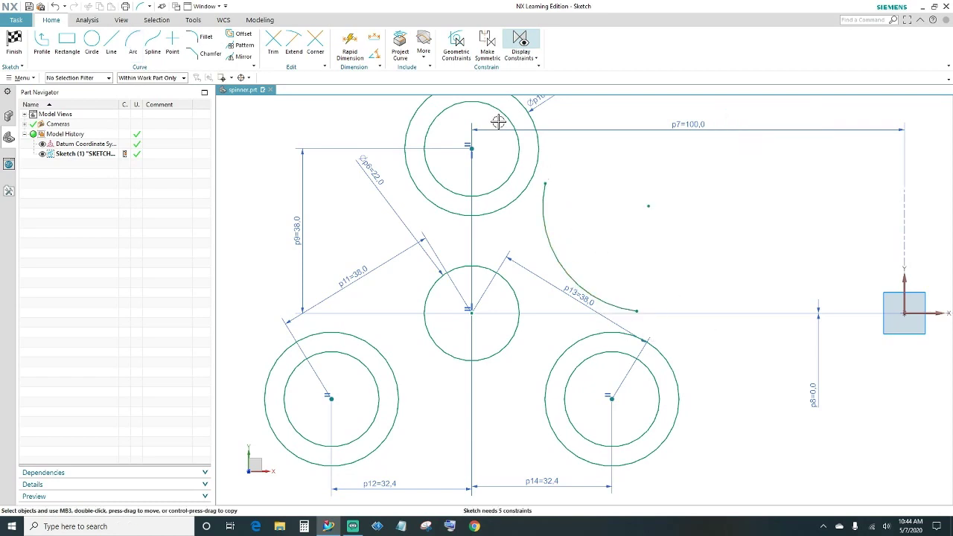
Dimension the radius of the arc between the upper and lower-right outer circles as 39 mm and finish dimensioning
{"action": "left_click", "coordinate": [350, 46]}
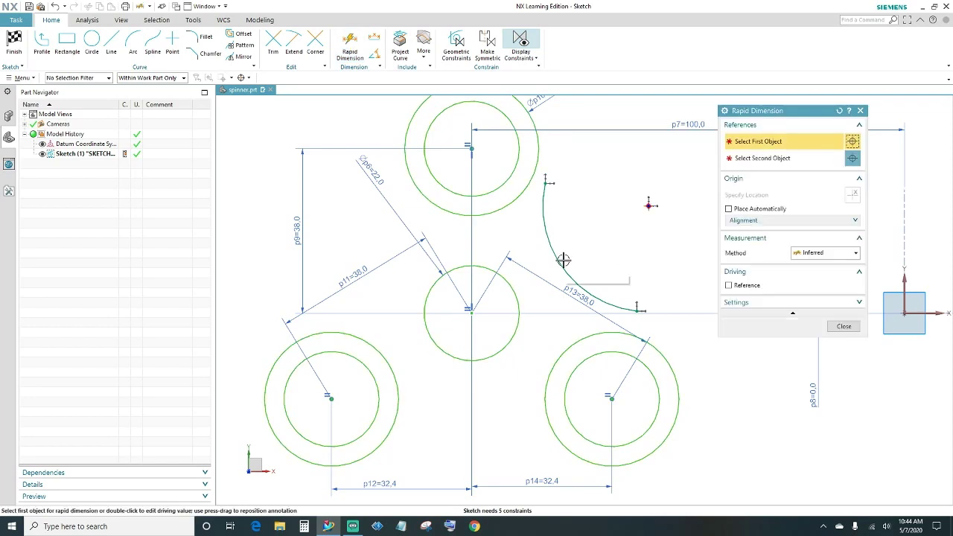
{"action": "left_click", "coordinate": [564, 259]}
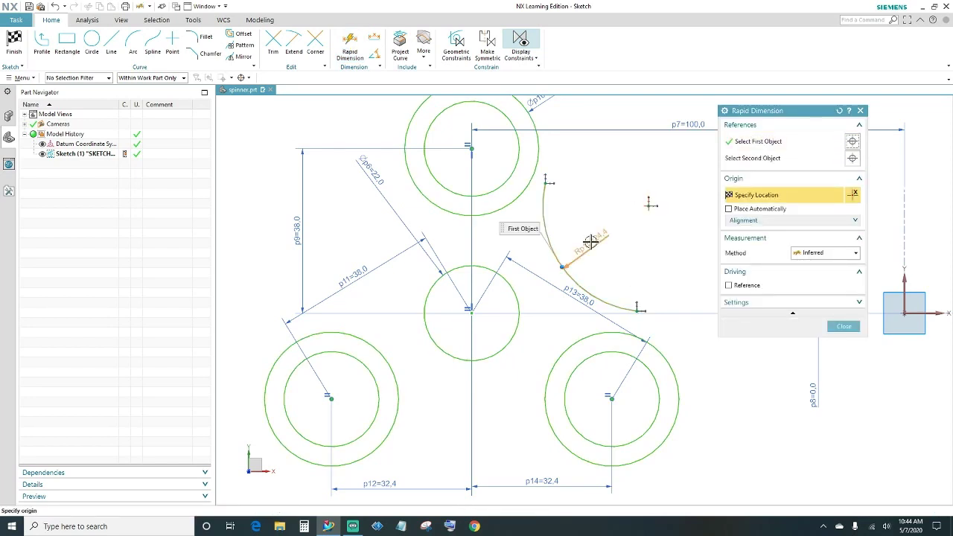
{"action": "left_click", "coordinate": [591, 242]}
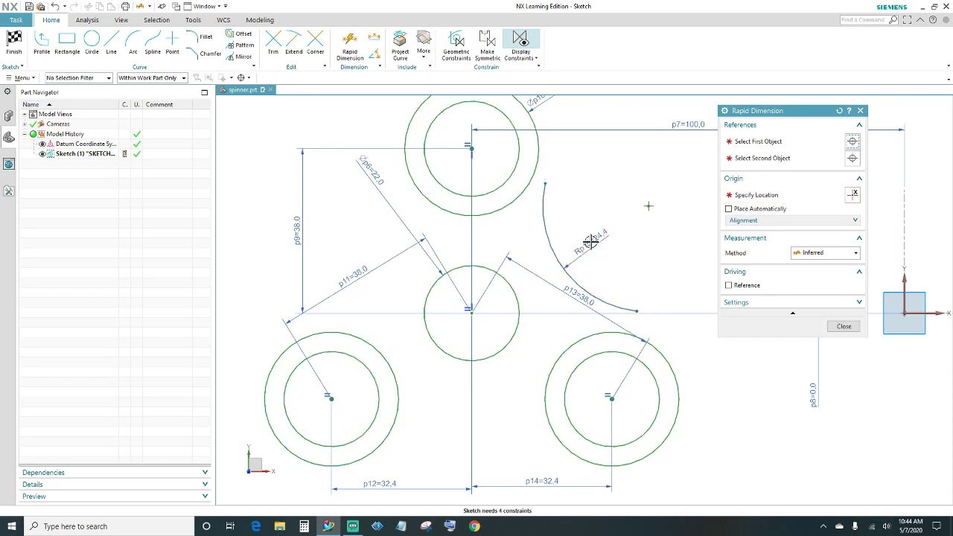
{"action": "type", "text": "39"}
{"action": "key", "text": "Return"}
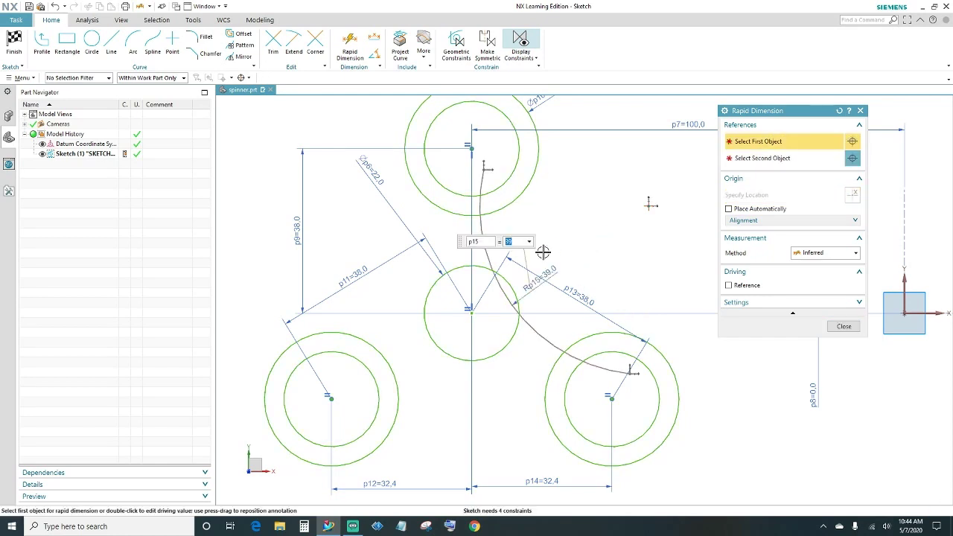
{"action": "scroll", "coordinate": [596, 252], "scroll_direction": "up", "scroll_amount": 2}
{"action": "left_click", "coordinate": [843, 327]}
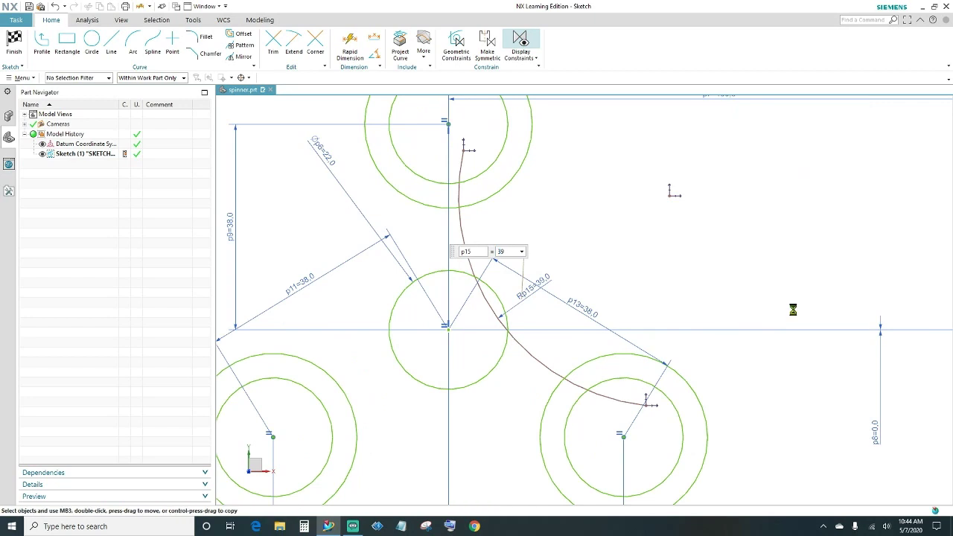
Move the 39 mm arc outward clear of the circles and constrain it tangent to the upper outer circle
{"action": "left_click_drag", "start_coordinate": [462, 245], "coordinate": [591, 210]}
{"action": "scroll", "coordinate": [588, 212], "scroll_direction": "down", "scroll_amount": 2}
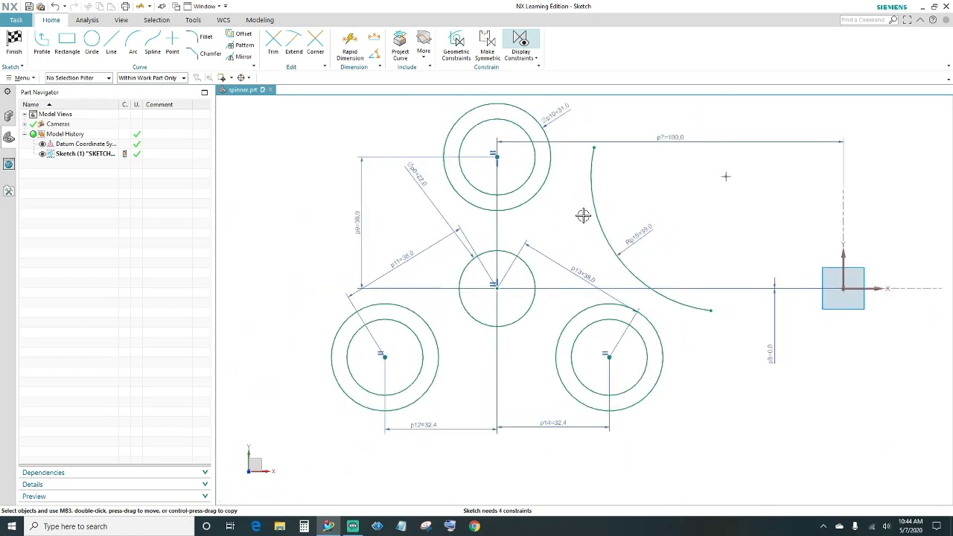
{"action": "middle_click_drag", "start_coordinate": [565, 206], "coordinate": [541, 288], "text": "shift"}
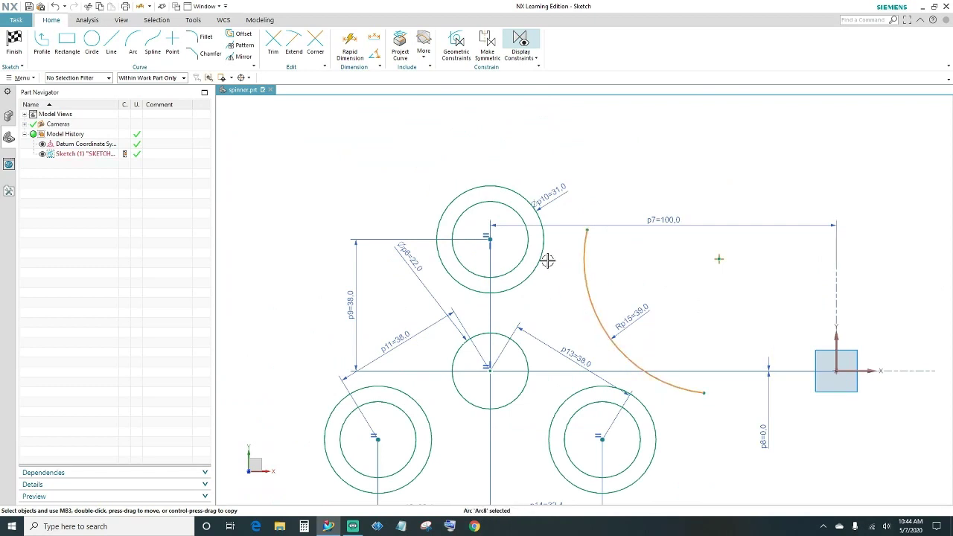
{"action": "left_click", "coordinate": [546, 255]}
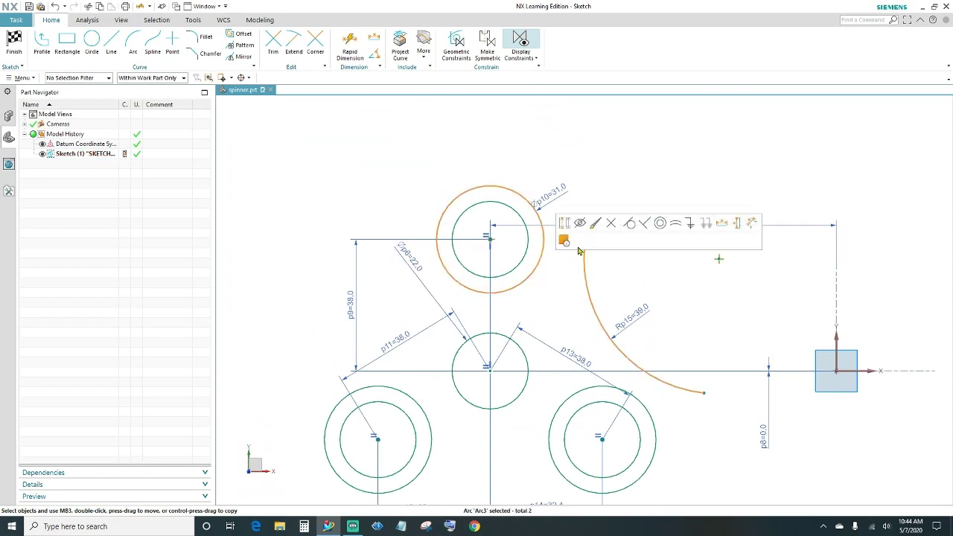
{"action": "left_click", "coordinate": [629, 223]}
{"action": "scroll", "coordinate": [573, 220], "scroll_direction": "up", "scroll_amount": 5}
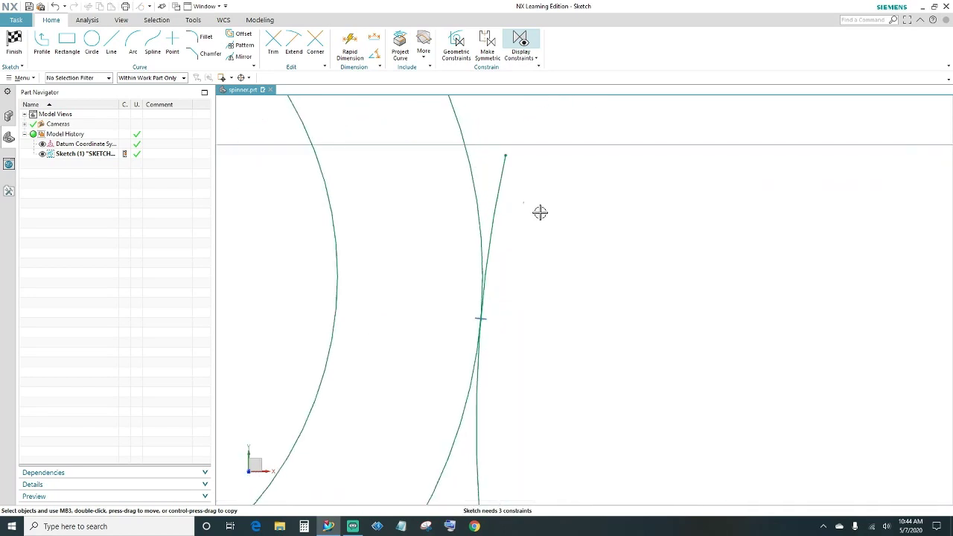
Constrain the 39 mm arc's upper endpoint to lie on the upper outer circle
{"action": "left_click", "coordinate": [505, 156]}
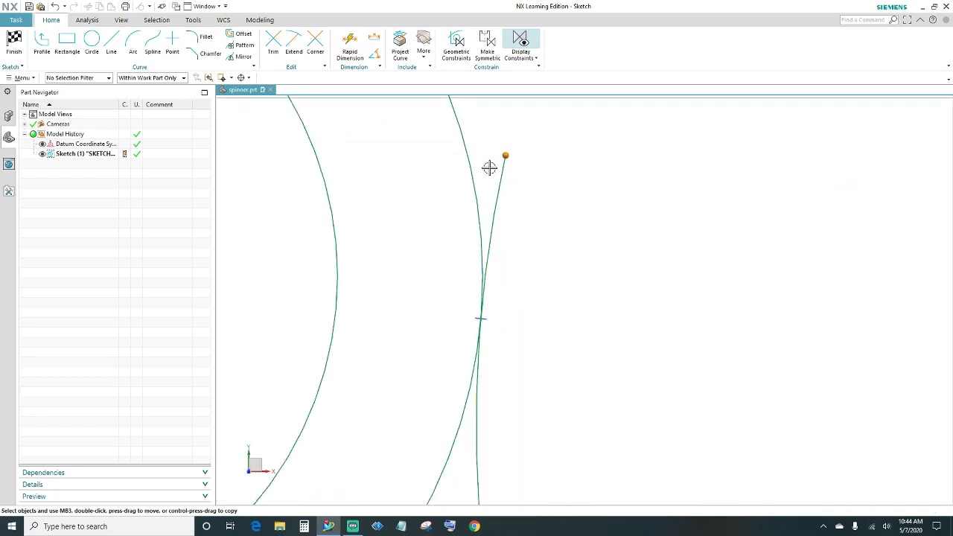
{"action": "left_click", "coordinate": [479, 173]}
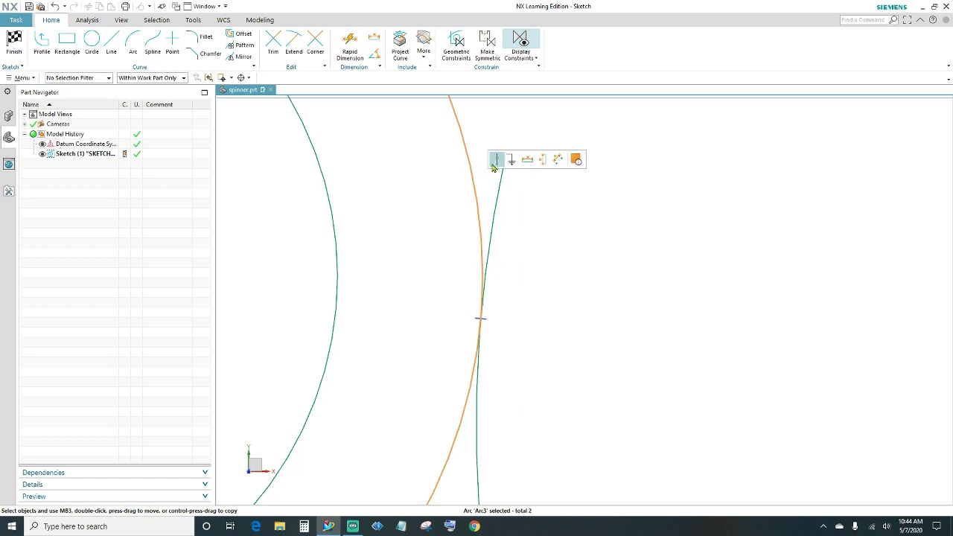
{"action": "left_click", "coordinate": [496, 160]}
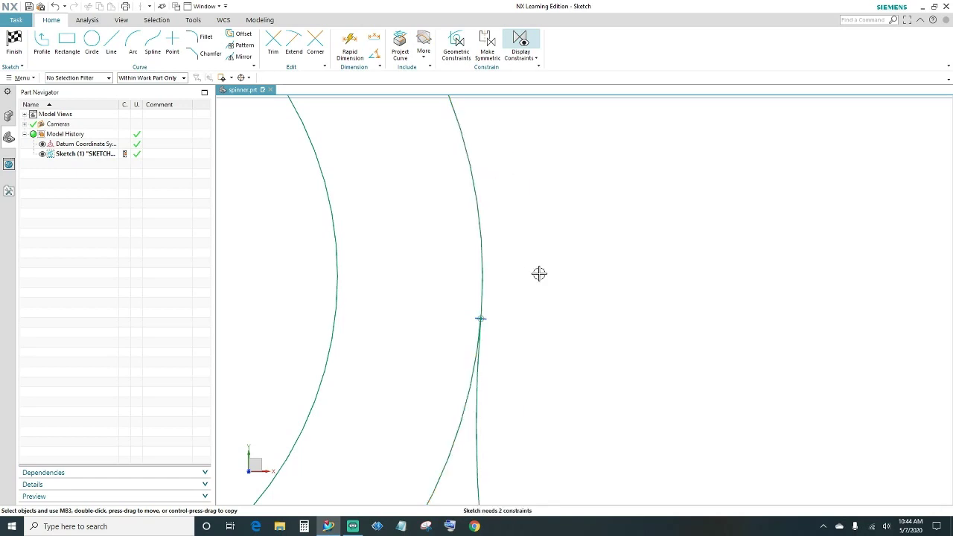
Make the 39 mm arc tangent to the lower-right outer circle and constrain its lower endpoint onto that circle
{"action": "scroll", "coordinate": [570, 307], "scroll_direction": "down", "scroll_amount": 5}
{"action": "scroll", "coordinate": [615, 377], "scroll_direction": "down", "scroll_amount": 5}
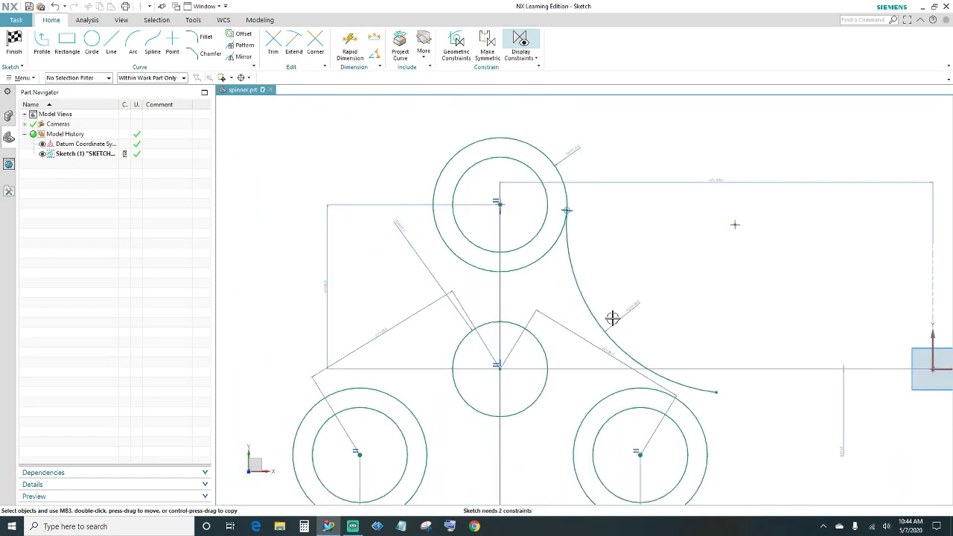
{"action": "middle_click_drag", "start_coordinate": [732, 380], "coordinate": [663, 279], "text": "shift"}
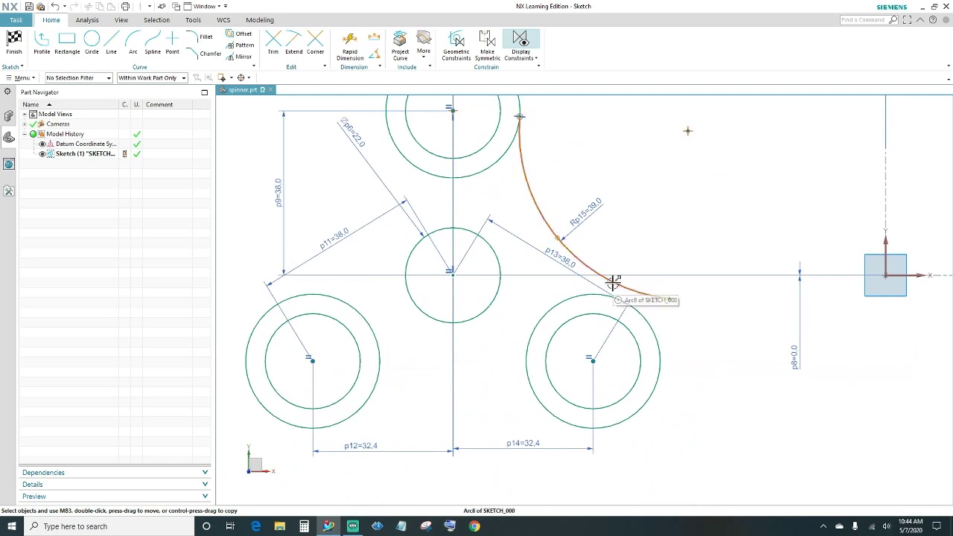
{"action": "left_click", "coordinate": [612, 283]}
{"action": "left_click", "coordinate": [582, 292]}
{"action": "left_click", "coordinate": [665, 260]}
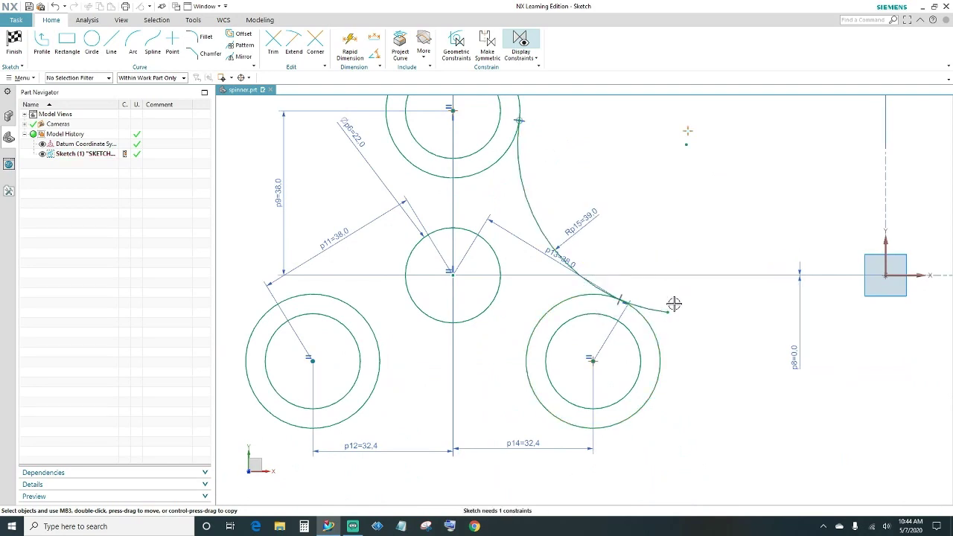
{"action": "left_click", "coordinate": [646, 317]}
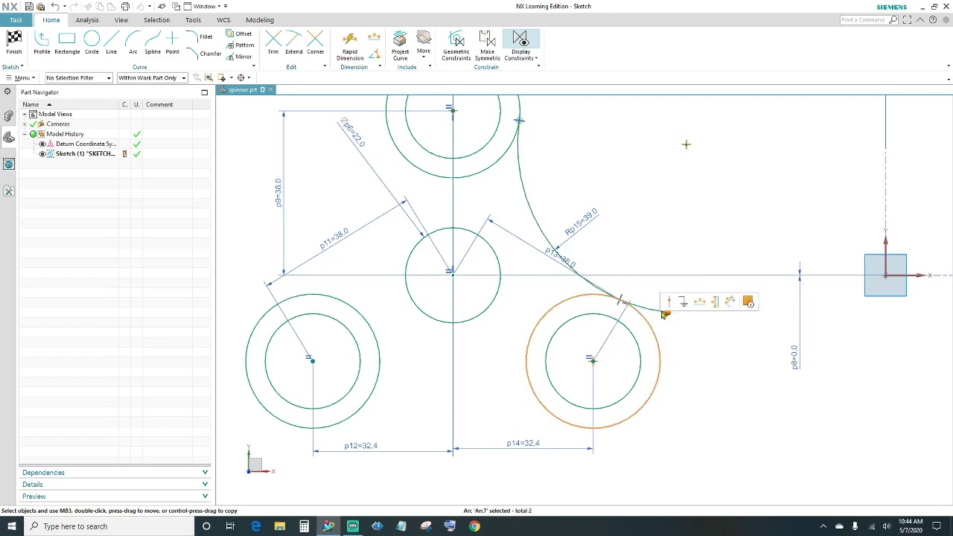
{"action": "left_click_drag", "start_coordinate": [668, 310], "coordinate": [617, 285]}
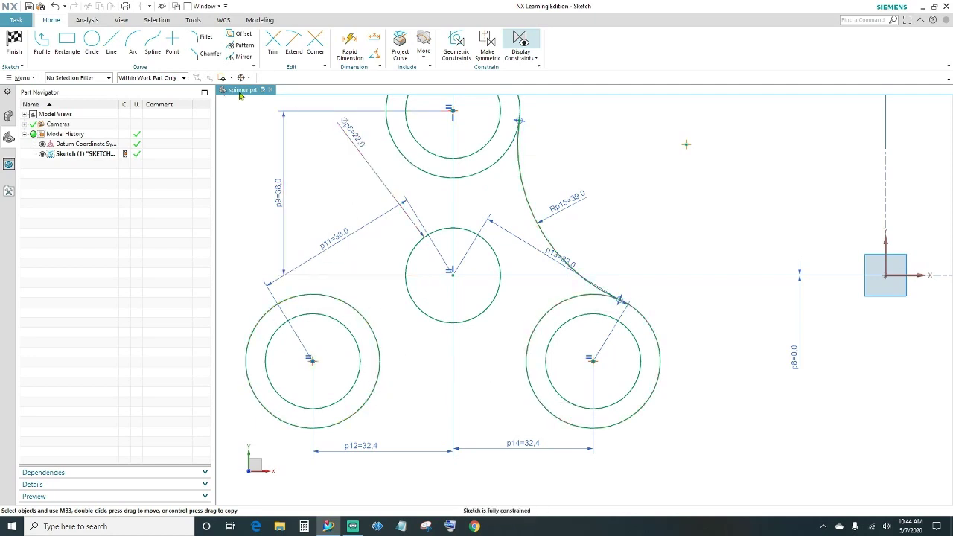
Draw an inward-curving arc of about 17 mm radius between the upper and lower-left outer circles, leaving both ends free
{"action": "left_click", "coordinate": [134, 42]}
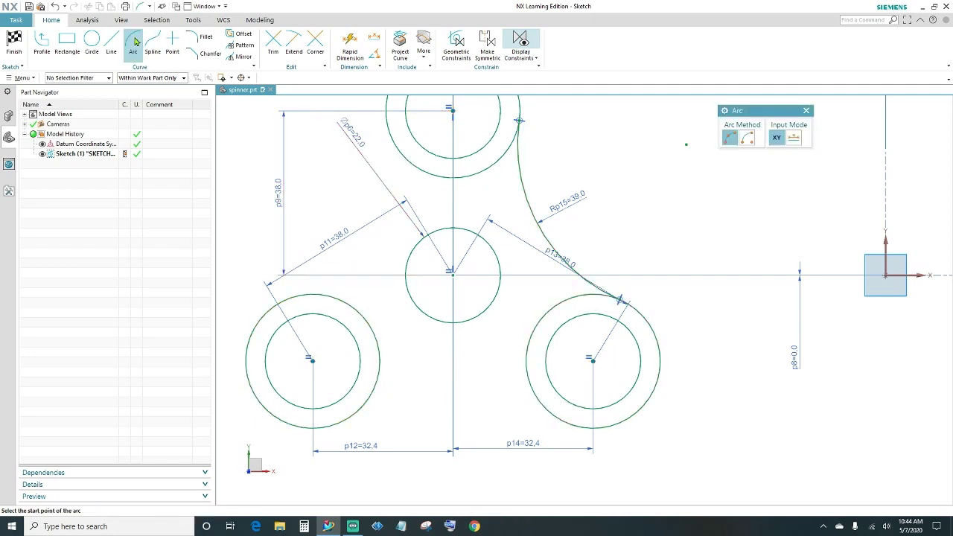
{"action": "left_click", "coordinate": [346, 149]}
{"action": "left_click", "coordinate": [274, 253]}
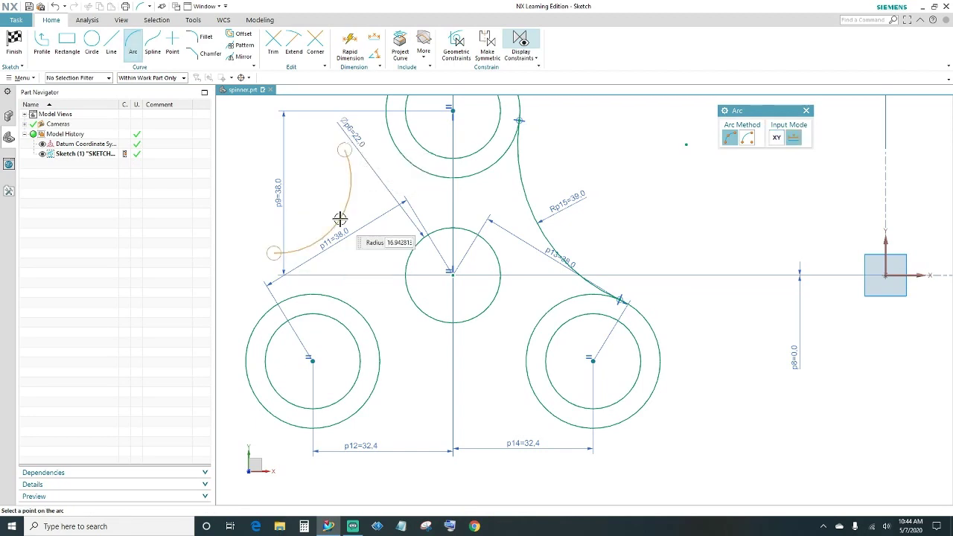
{"action": "left_click", "coordinate": [335, 212]}
{"action": "scroll", "coordinate": [365, 235], "scroll_direction": "up", "scroll_amount": 2}
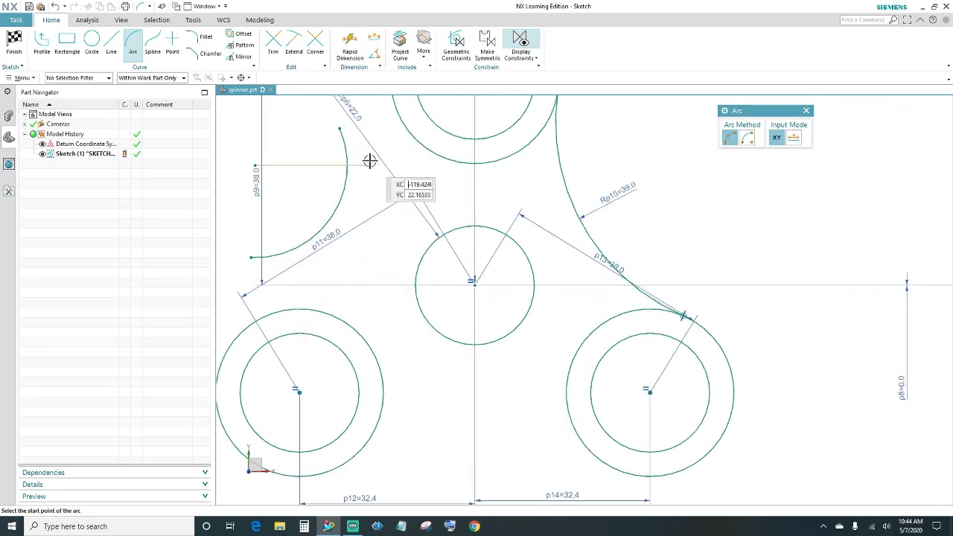
{"action": "key", "text": "Escape"}
Reposition the central circle's 22 mm diameter dimension and the two slanted 38 mm dimensions closer to the central circle
{"action": "left_click_drag", "start_coordinate": [362, 125], "coordinate": [454, 212]}
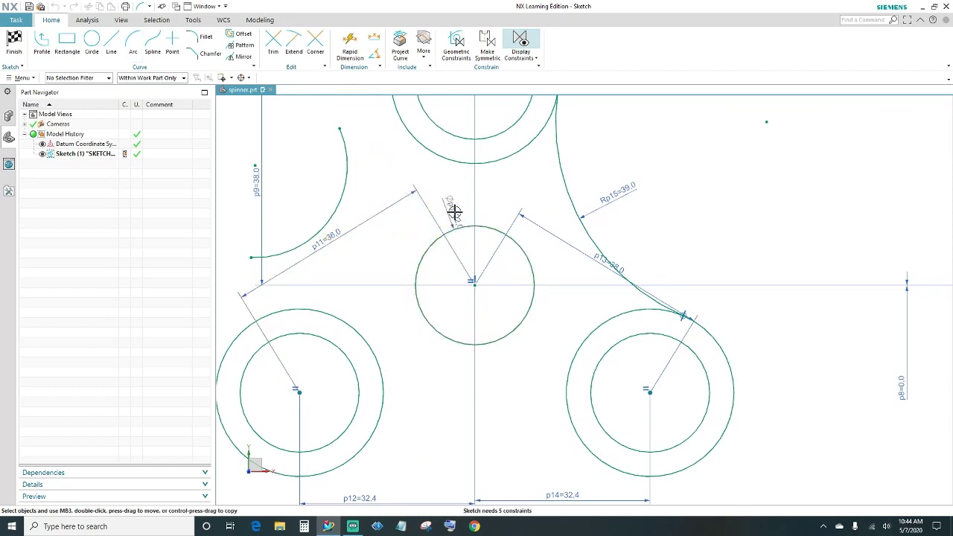
{"action": "left_click_drag", "start_coordinate": [359, 232], "coordinate": [378, 251]}
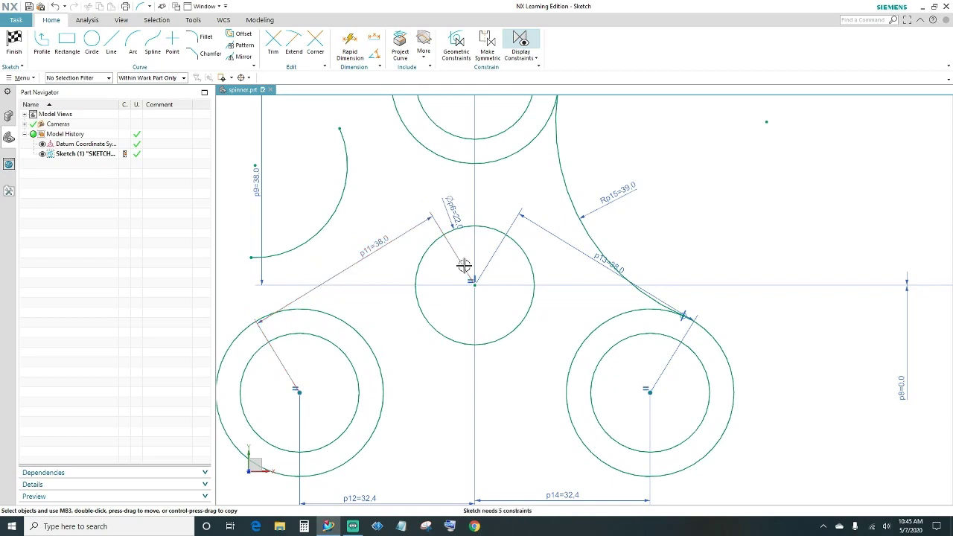
{"action": "left_click_drag", "start_coordinate": [554, 238], "coordinate": [544, 253]}
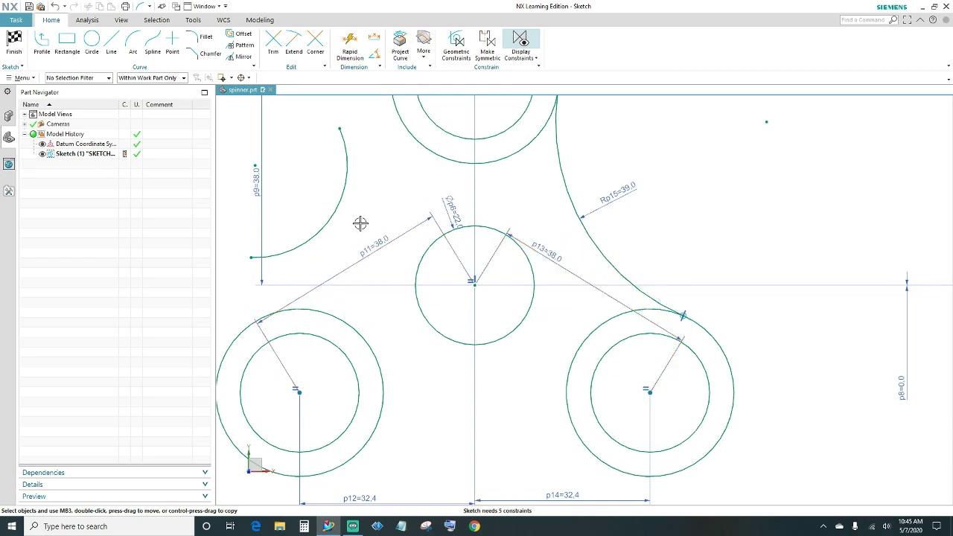
Constrain the new left arc to equal radius with the 39 mm arc on the right side
{"action": "scroll", "coordinate": [359, 222], "scroll_direction": "down", "scroll_amount": 2}
{"action": "left_click", "coordinate": [351, 205]}
{"action": "left_click", "coordinate": [488, 194]}
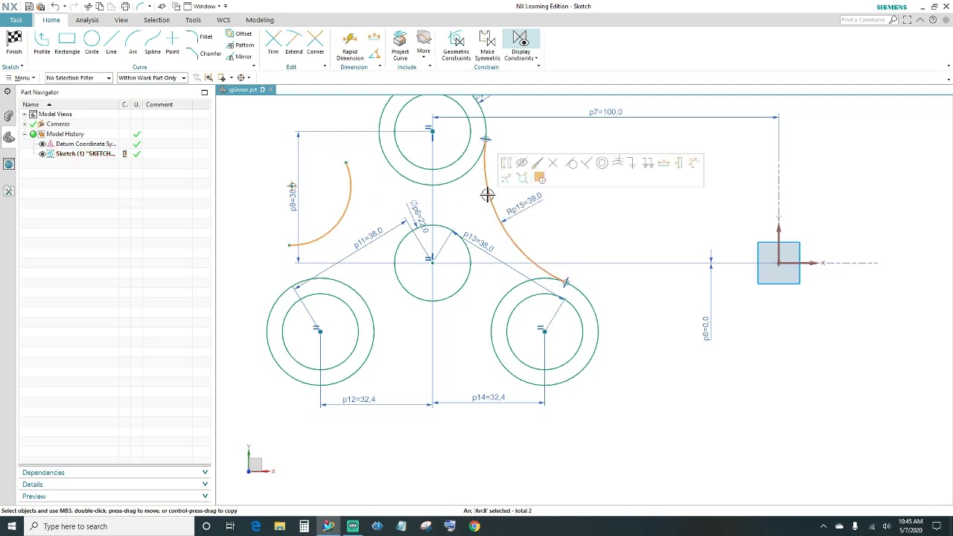
{"action": "left_click", "coordinate": [617, 164]}
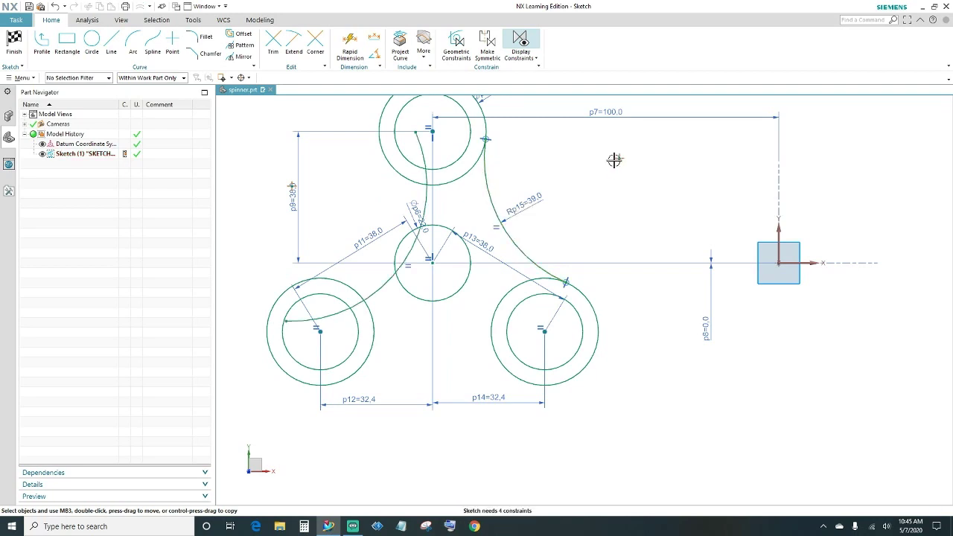
Make the left arc tangent to the lower-left outer circle and constrain its lower endpoint onto that circle
{"action": "left_click", "coordinate": [382, 294]}
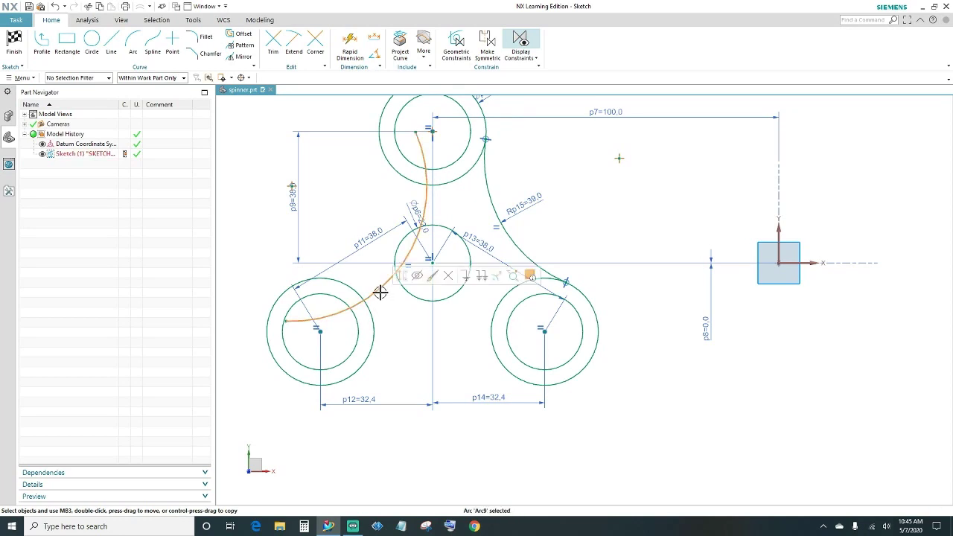
{"action": "left_click", "coordinate": [348, 282]}
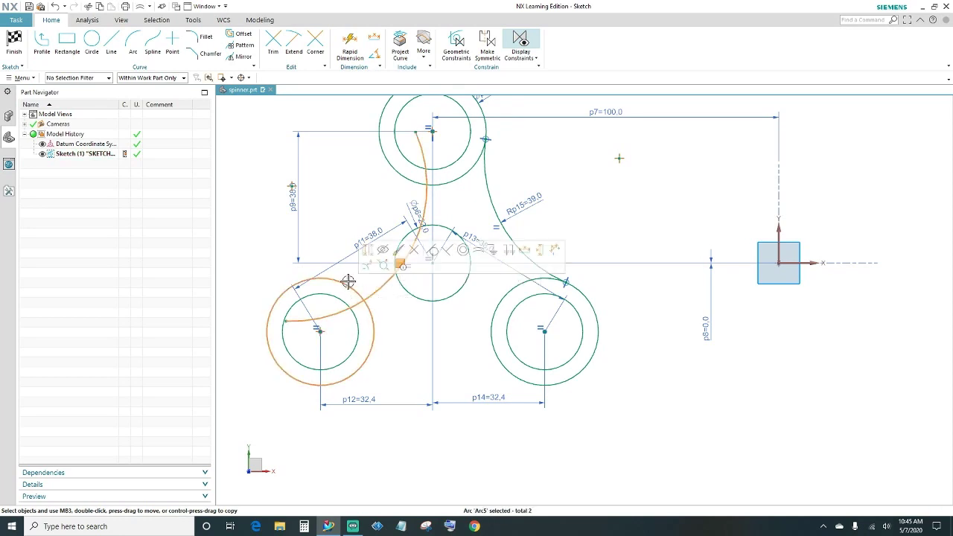
{"action": "left_click", "coordinate": [431, 251]}
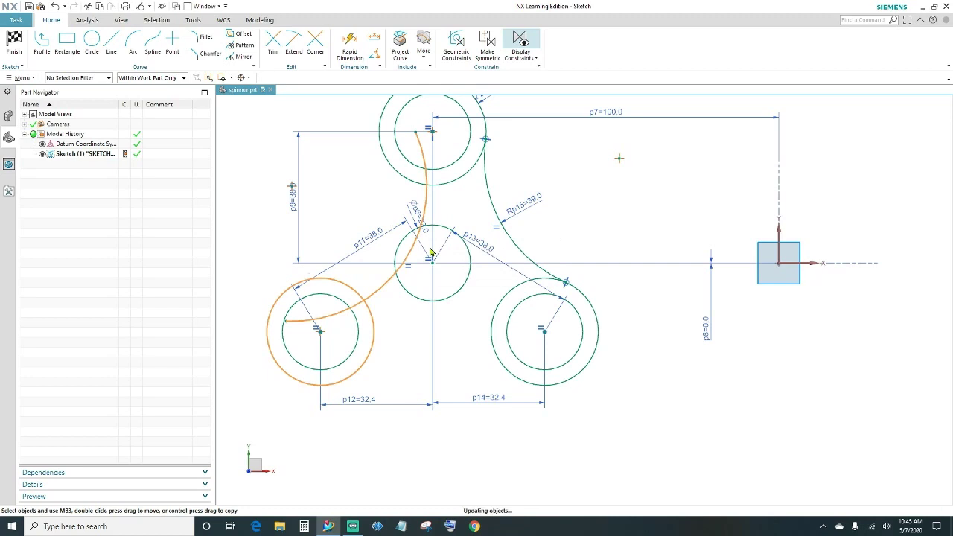
{"action": "left_click", "coordinate": [274, 280]}
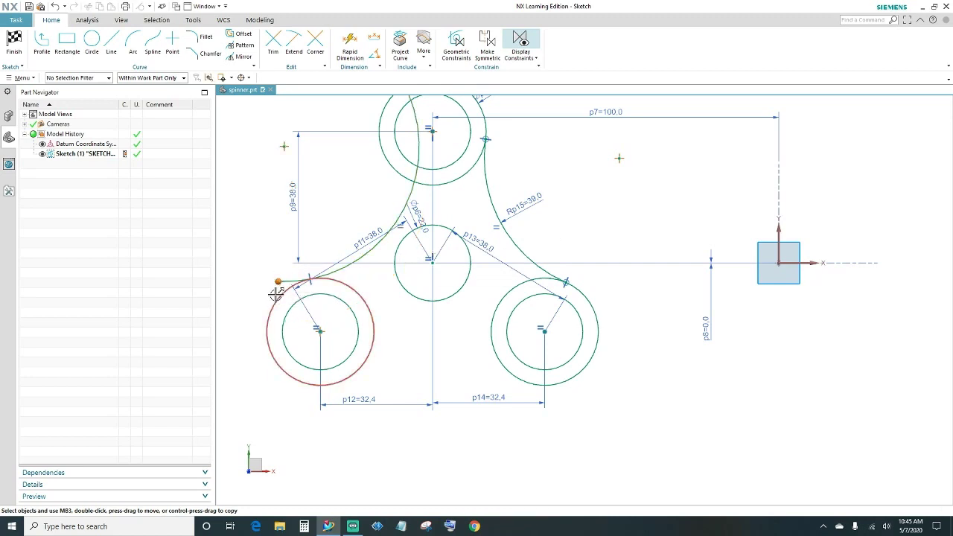
{"action": "left_click", "coordinate": [278, 292]}
{"action": "left_click", "coordinate": [296, 279]}
Make the left arc tangent to the upper outer circle and constrain its upper endpoint onto that circle
{"action": "mouse_move", "coordinate": [341, 197]}
{"action": "middle_mouse_down", "text": "shift"}
{"action": "mouse_move", "coordinate": [359, 211]}
{"action": "mouse_move", "coordinate": [309, 268]}
{"action": "middle_mouse_up", "text": "shift"}
{"action": "left_click", "coordinate": [358, 273]}
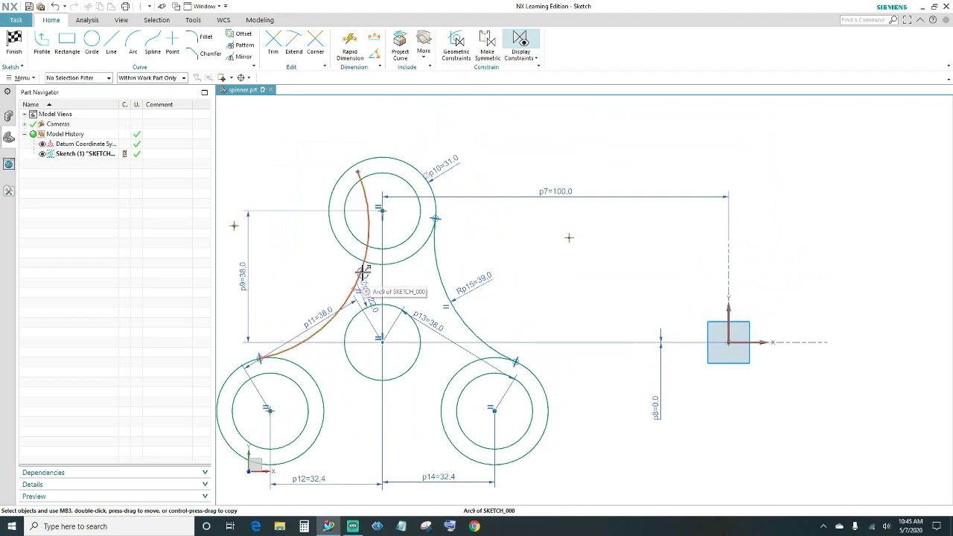
{"action": "left_click", "coordinate": [333, 235]}
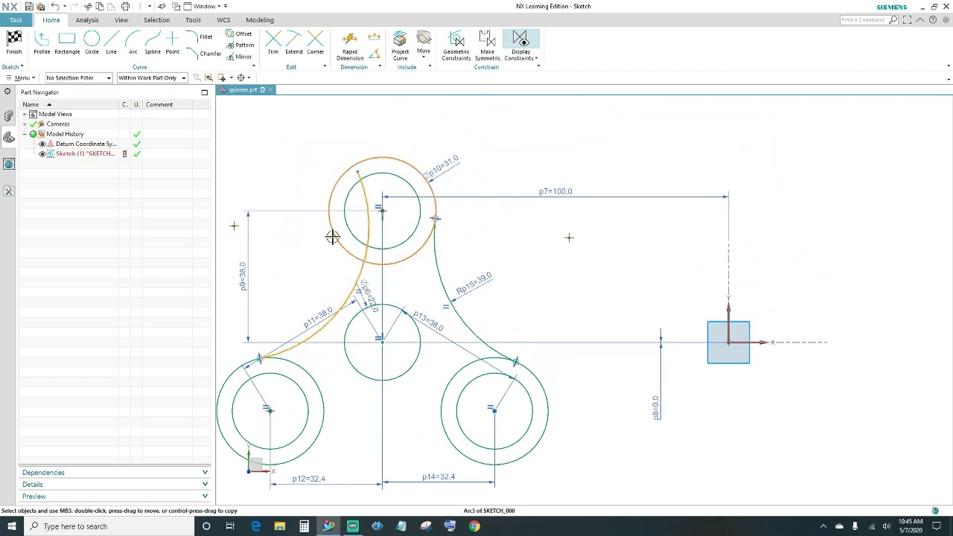
{"action": "left_click", "coordinate": [420, 211]}
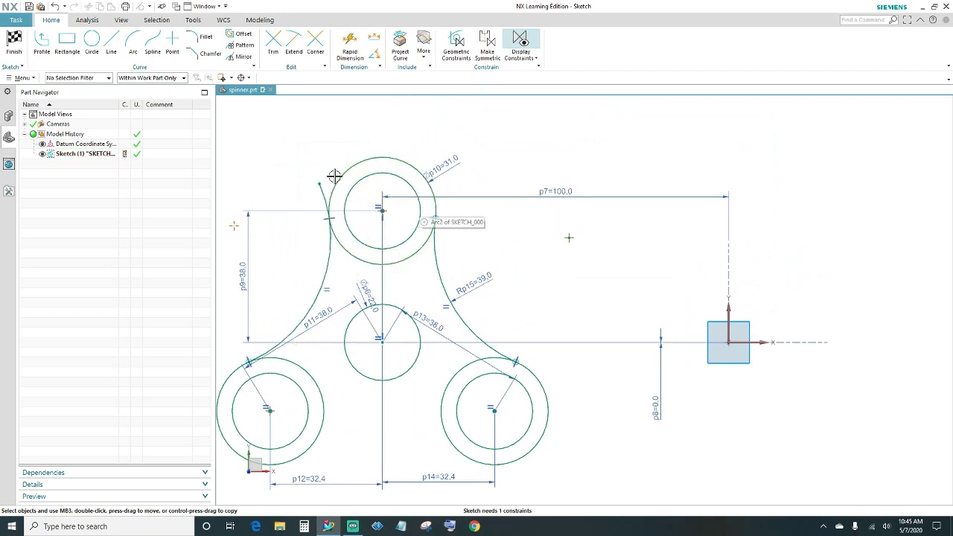
{"action": "left_click", "coordinate": [331, 183]}
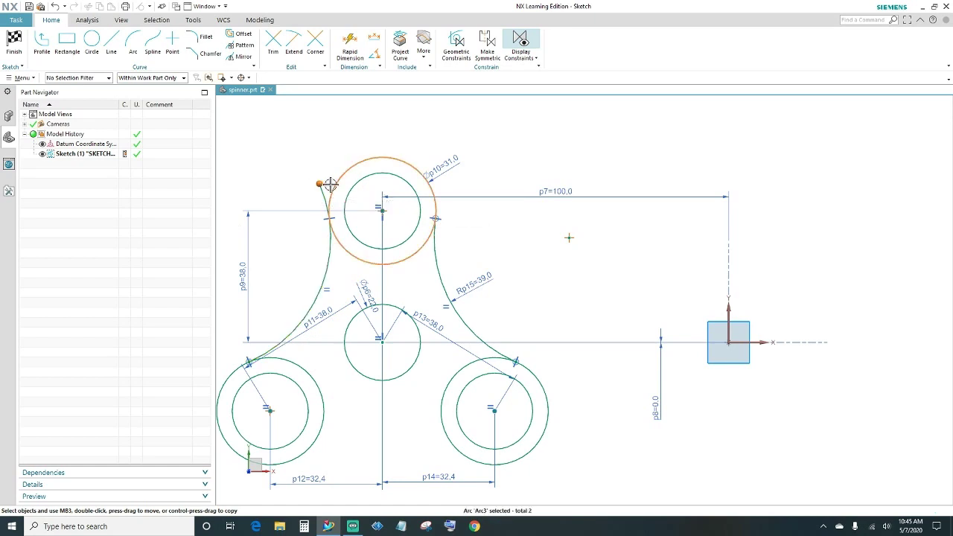
{"action": "left_click", "coordinate": [350, 171]}
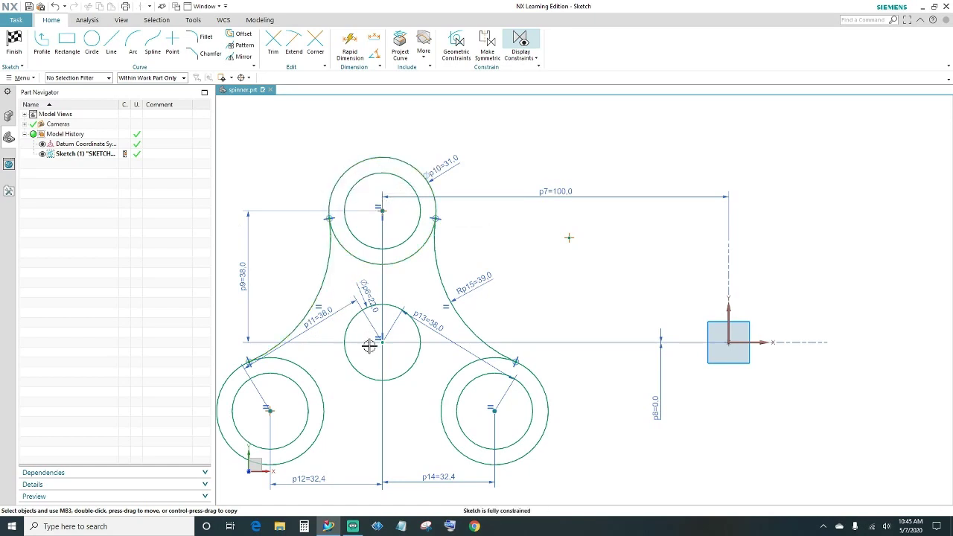
{"action": "mouse_move", "coordinate": [407, 415]}
{"action": "middle_mouse_down", "text": "shift"}
{"action": "mouse_move", "coordinate": [495, 327]}
{"action": "mouse_move", "coordinate": [491, 315]}
{"action": "middle_mouse_up", "text": "shift"}
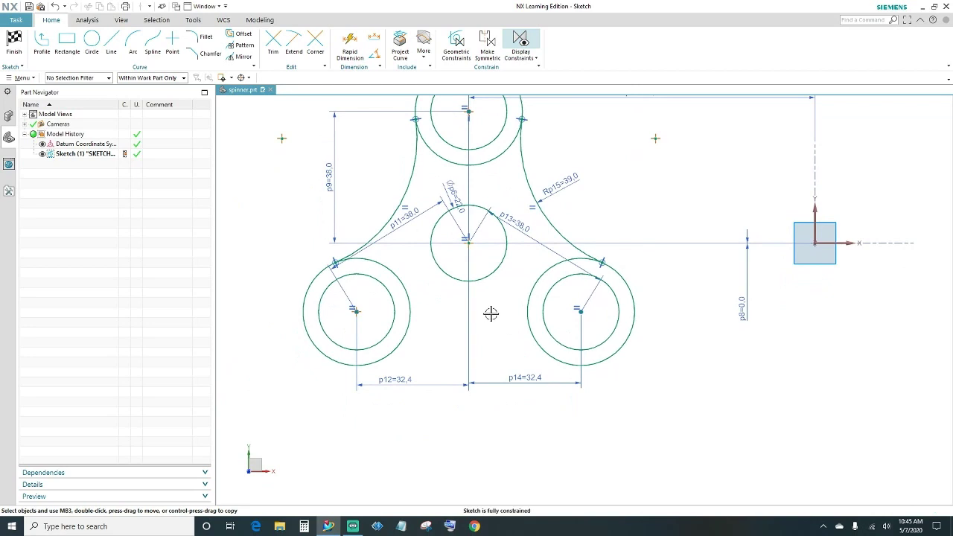
Sketch an upward-bulging three-point arc below the spinner, between the two lower outer circles
{"action": "left_click", "coordinate": [133, 43]}
{"action": "left_click", "coordinate": [406, 429]}
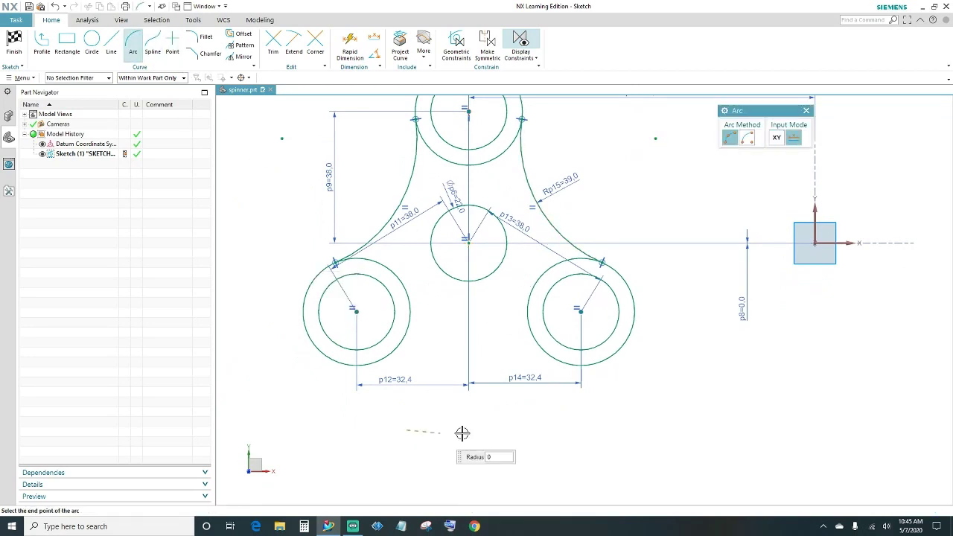
{"action": "left_click", "coordinate": [540, 430]}
{"action": "left_click", "coordinate": [502, 399]}
{"action": "key", "text": "Escape"}
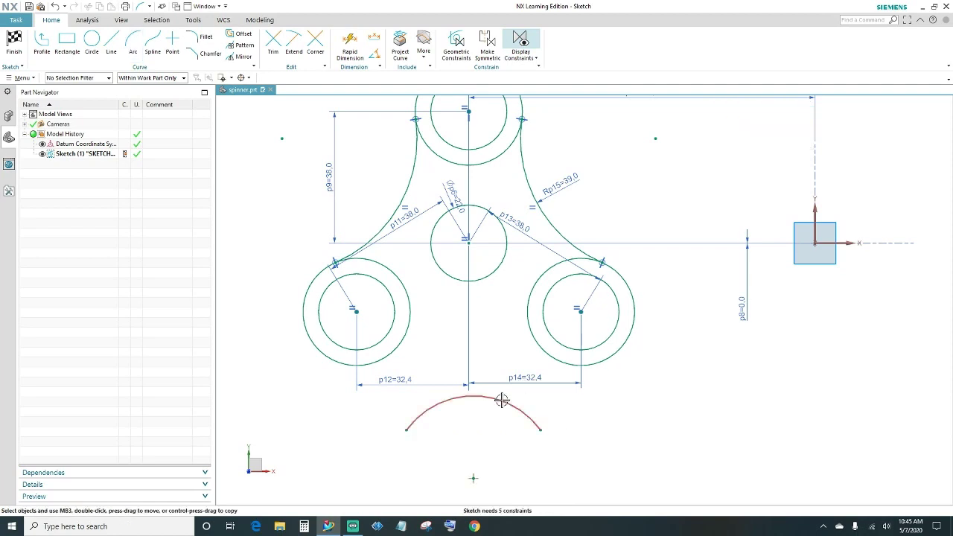
Constrain the new bottom arc to equal radius with the 39 mm arc on the right side
{"action": "left_click", "coordinate": [499, 394]}
{"action": "left_click", "coordinate": [547, 215]}
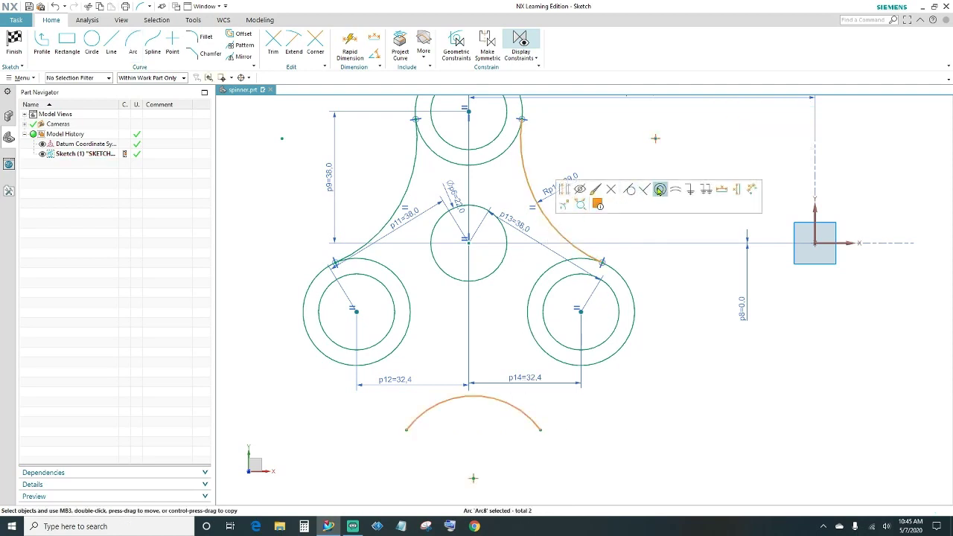
{"action": "left_click", "coordinate": [675, 190]}
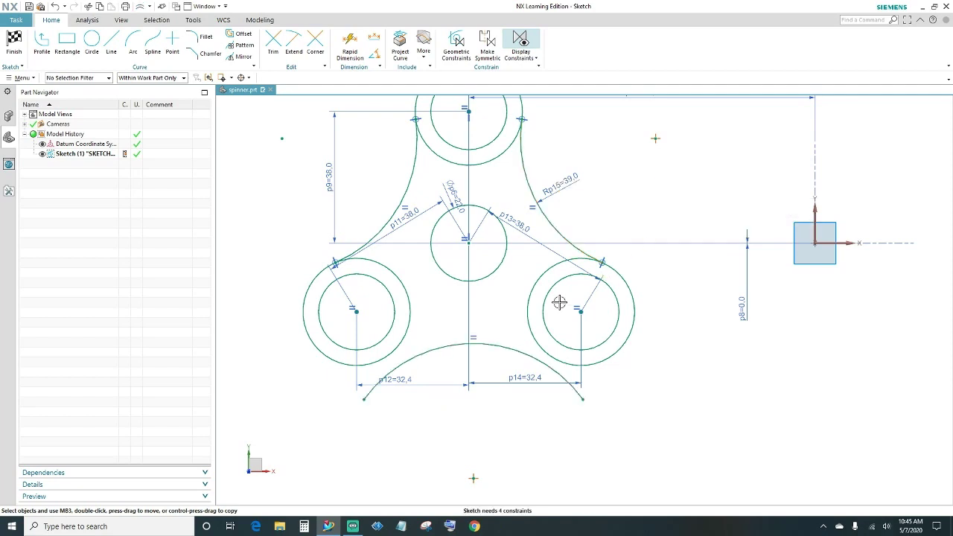
Make the bottom arc tangent to the lower-left outer circle and constrain its left endpoint onto that circle
{"action": "left_click", "coordinate": [422, 348]}
{"action": "left_click", "coordinate": [406, 344]}
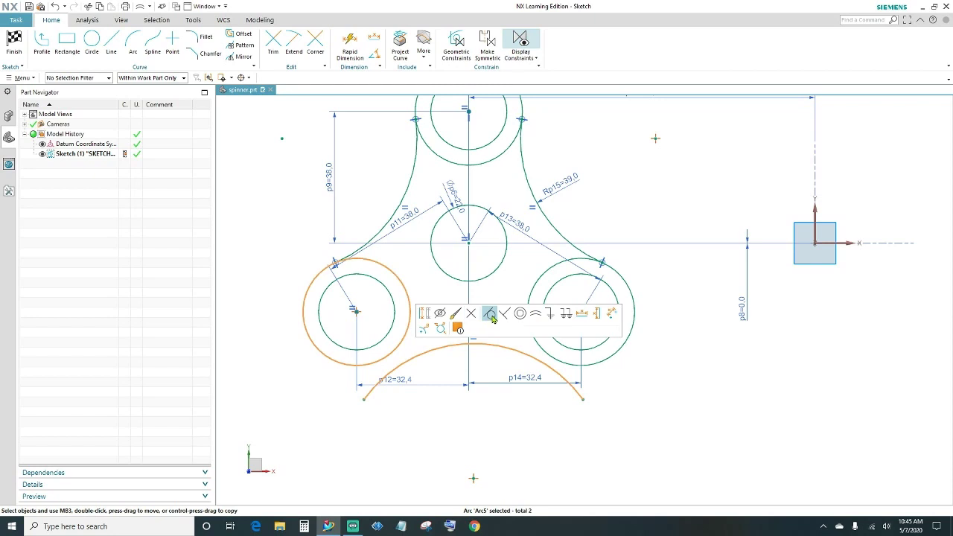
{"action": "left_click", "coordinate": [491, 315]}
{"action": "left_click", "coordinate": [350, 385]}
{"action": "left_click", "coordinate": [341, 365]}
{"action": "left_click", "coordinate": [373, 354]}
Make the bottom arc tangent to the lower-right outer circle and constrain its right endpoint onto that circle
{"action": "left_click", "coordinate": [529, 345]}
{"action": "left_click", "coordinate": [588, 367]}
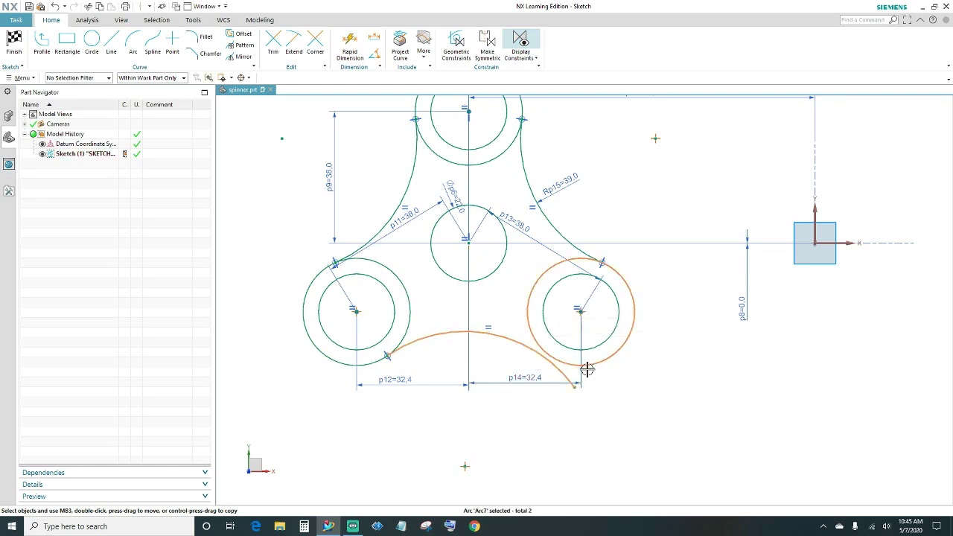
{"action": "left_click", "coordinate": [671, 339]}
{"action": "left_click", "coordinate": [580, 384]}
{"action": "left_click", "coordinate": [602, 365]}
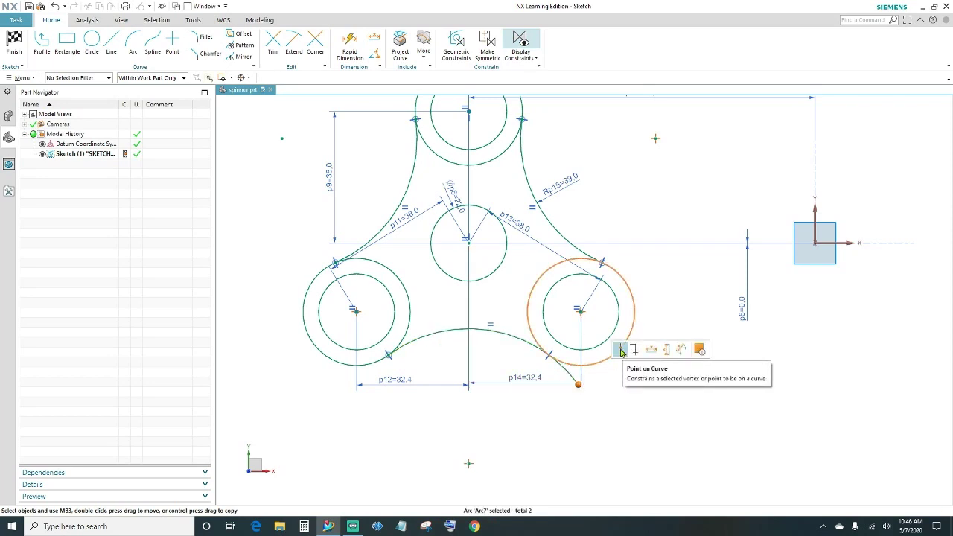
{"action": "left_click", "coordinate": [621, 350]}
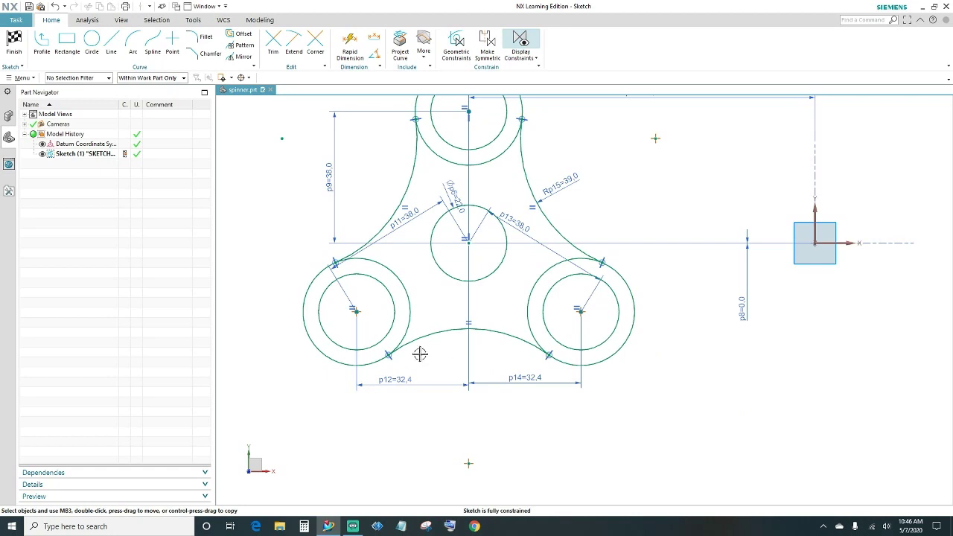
Trim away the inward-facing portions of the three large outer circles between the connecting arcs' endpoints
{"action": "scroll", "coordinate": [414, 354], "scroll_direction": "down", "scroll_amount": 2}
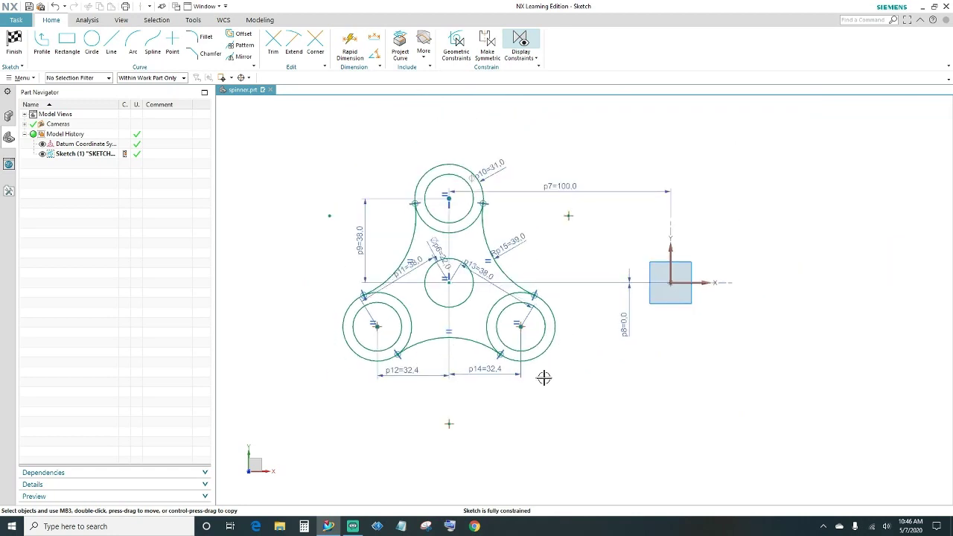
{"action": "scroll", "coordinate": [543, 379], "scroll_direction": "up", "scroll_amount": 4}
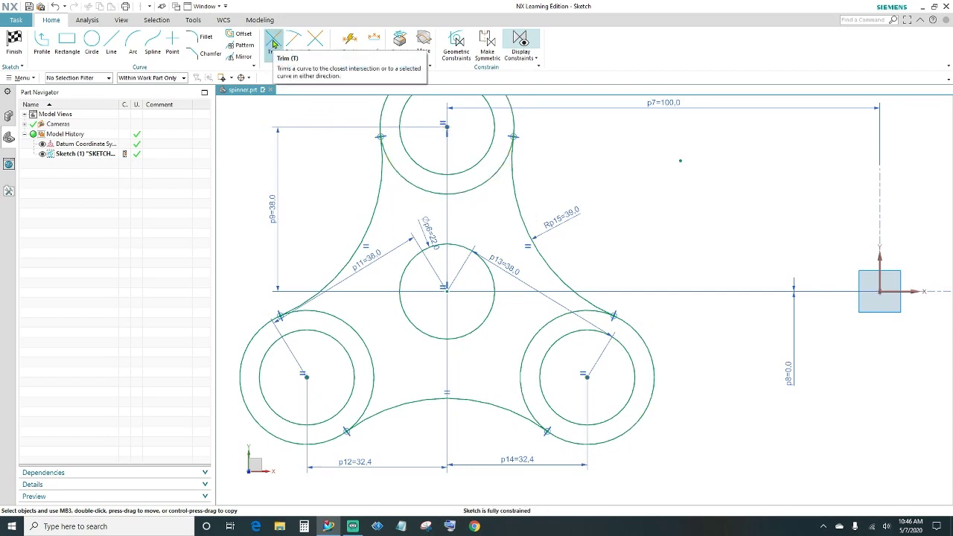
{"action": "left_click", "coordinate": [273, 43]}
{"action": "left_click", "coordinate": [480, 188]}
{"action": "left_click", "coordinate": [541, 331]}
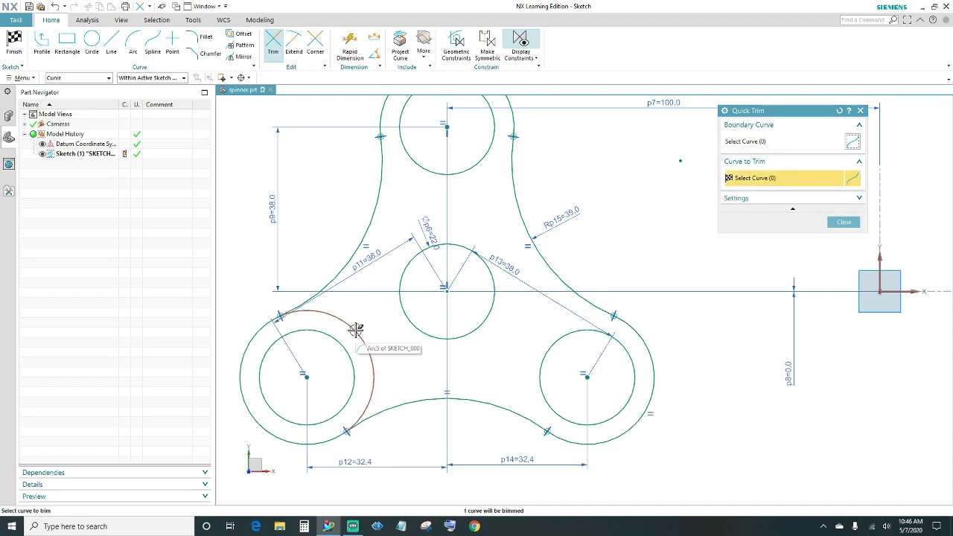
{"action": "left_click", "coordinate": [355, 330]}
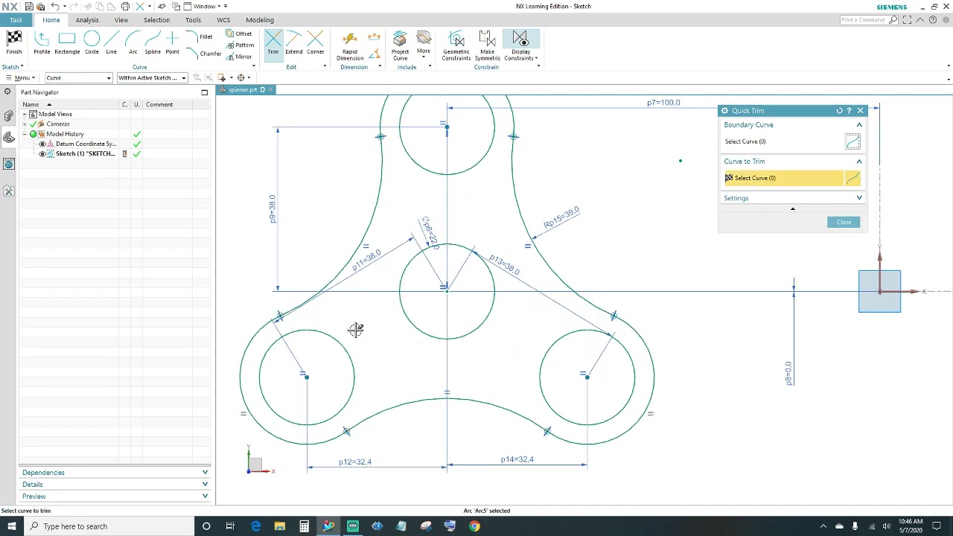
{"action": "left_click", "coordinate": [840, 223]}
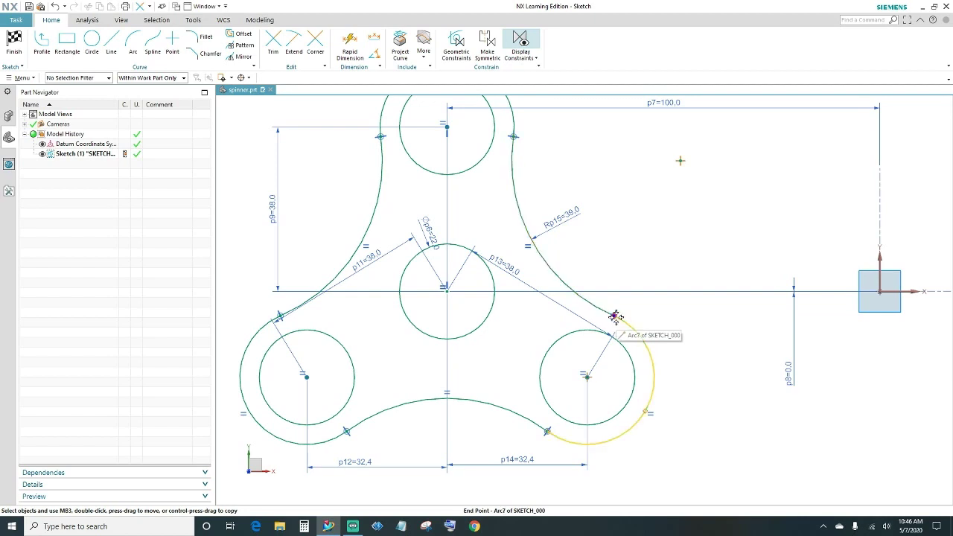
Make the lower-right lobe arc's endpoints coincident with the adjoining endpoints of the right and bottom connecting arcs
{"action": "scroll", "coordinate": [613, 316], "scroll_direction": "up", "scroll_amount": 3}
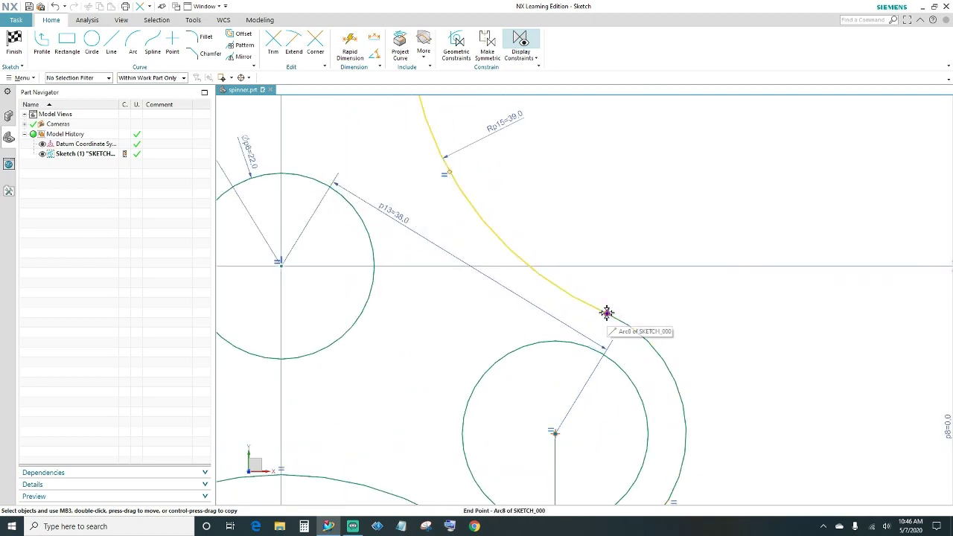
{"action": "left_click", "coordinate": [606, 313]}
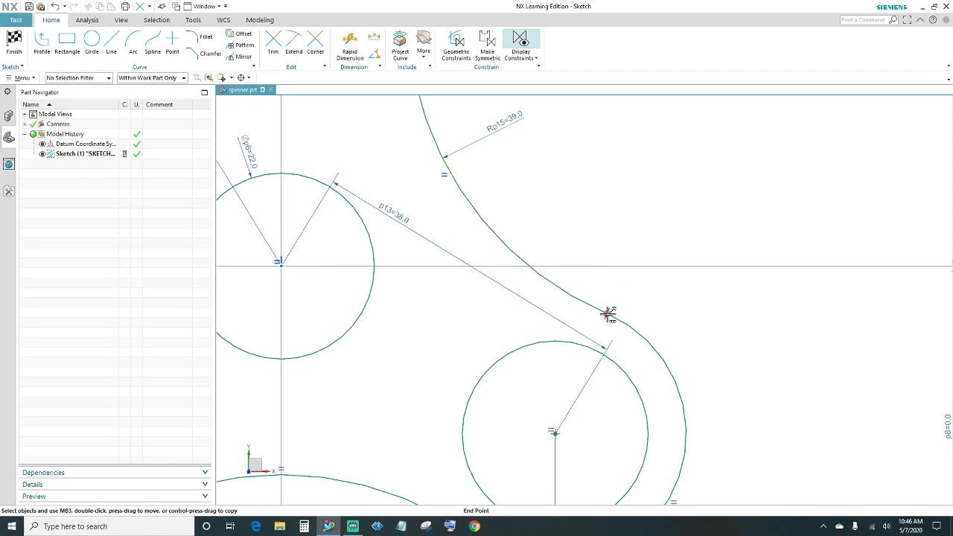
{"action": "left_click", "coordinate": [608, 314]}
{"action": "left_click", "coordinate": [645, 336]}
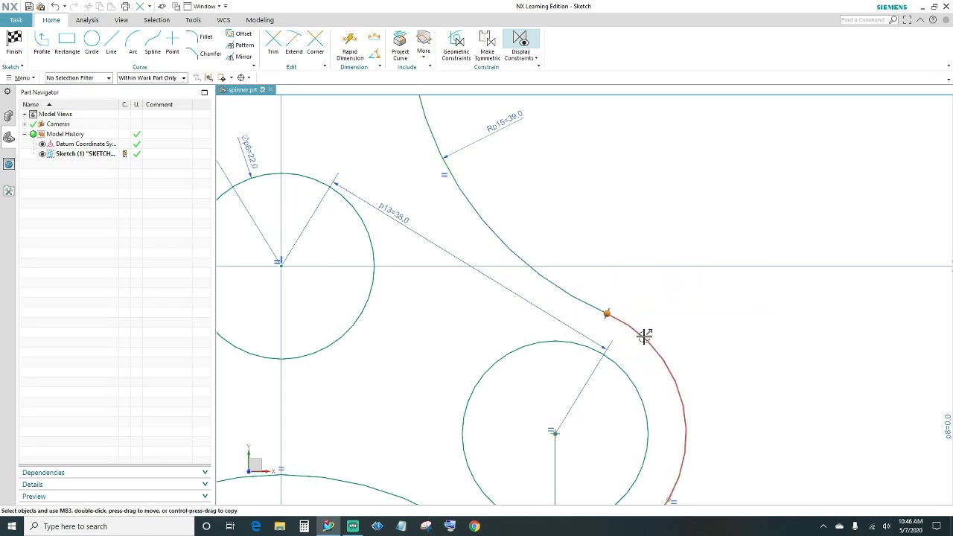
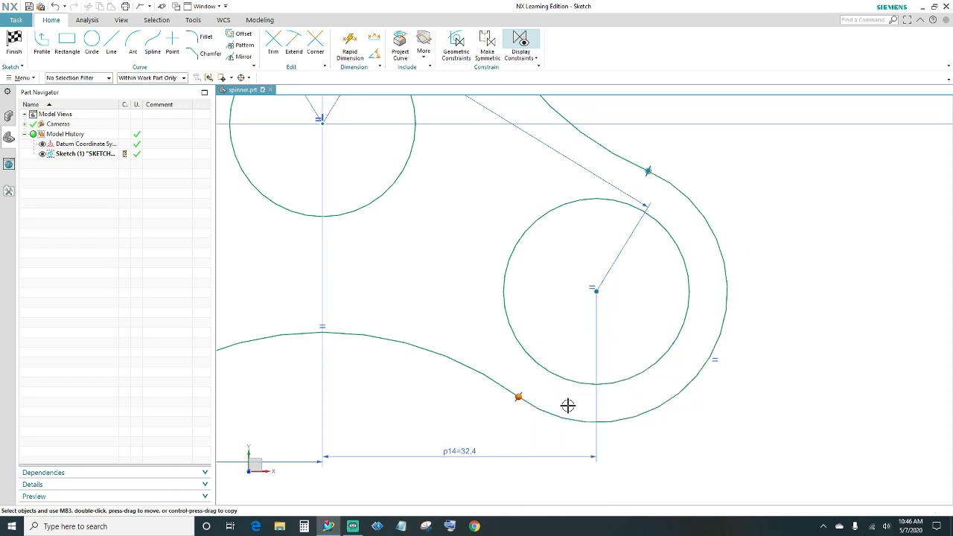
Make the bottom arc's left endpoint coincident with the adjoining endpoint of the lower-left lobe arc
{"action": "scroll", "coordinate": [372, 359], "scroll_direction": "down", "scroll_amount": 2}
{"action": "scroll", "coordinate": [372, 359], "scroll_direction": "down", "scroll_amount": 2}
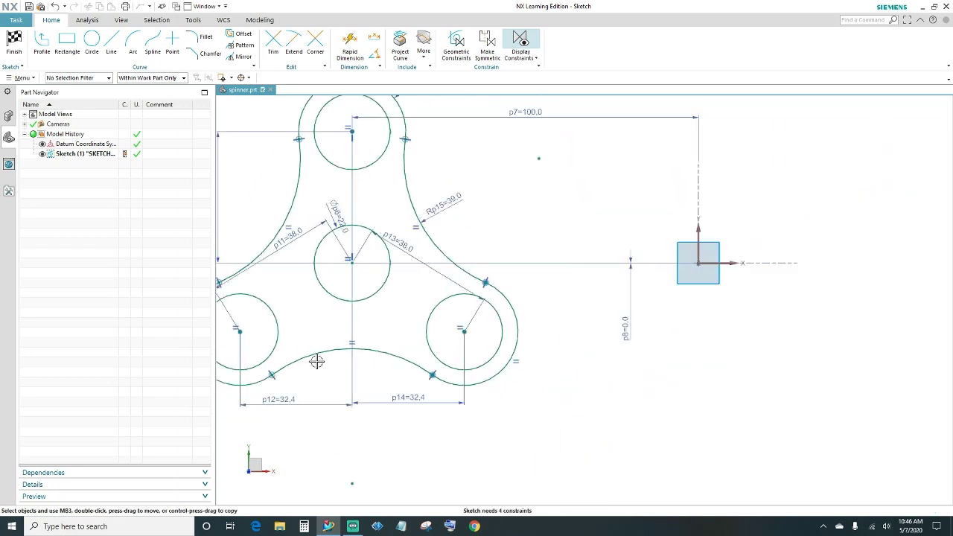
{"action": "scroll", "coordinate": [314, 362], "scroll_direction": "up", "scroll_amount": 3}
{"action": "scroll", "coordinate": [378, 360], "scroll_direction": "up", "scroll_amount": 2}
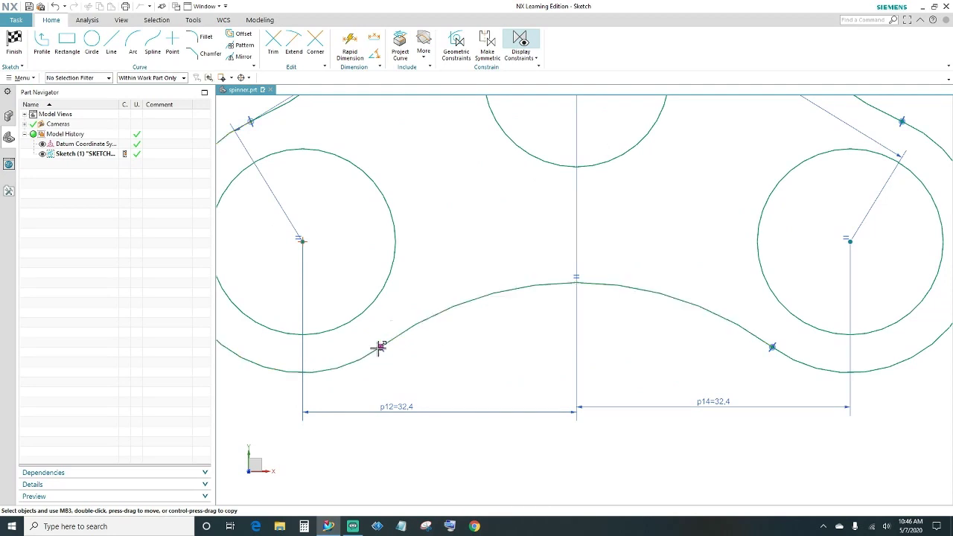
{"action": "left_click", "coordinate": [379, 349]}
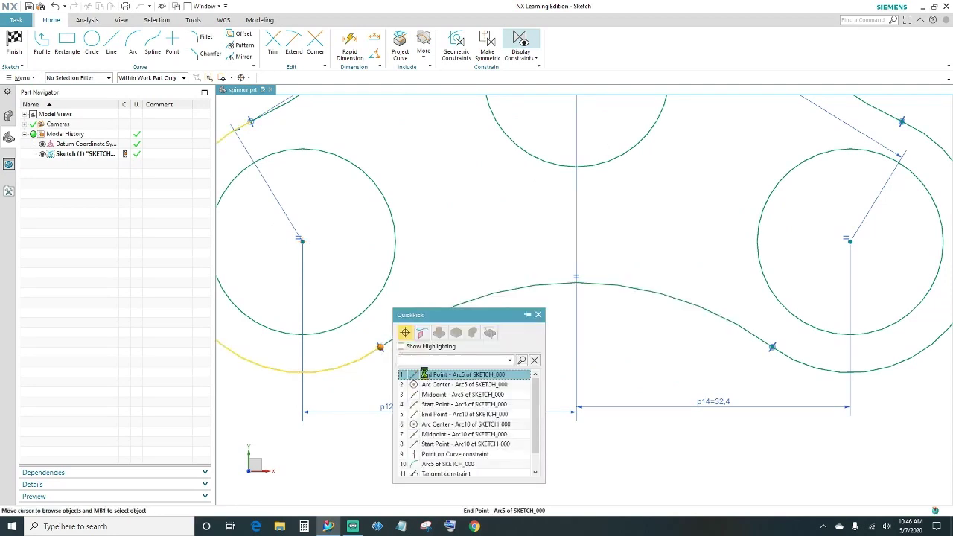
{"action": "left_click", "coordinate": [433, 369]}
{"action": "key", "text": "Escape"}
Make the left connecting arc's lower endpoint coincident with the adjoining endpoint of the lower-left lobe arc
{"action": "mouse_move", "coordinate": [417, 260]}
{"action": "middle_mouse_down", "text": "shift"}
{"action": "mouse_move", "coordinate": [494, 341]}
{"action": "mouse_move", "coordinate": [457, 299]}
{"action": "middle_mouse_up", "text": "shift"}
{"action": "scroll", "coordinate": [457, 298], "scroll_direction": "up", "scroll_amount": 3}
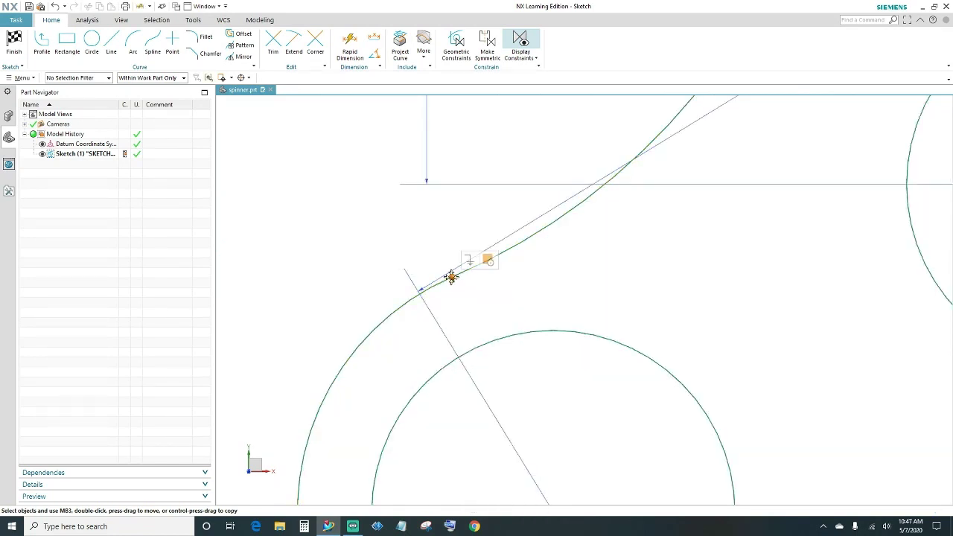
{"action": "left_click", "coordinate": [451, 275]}
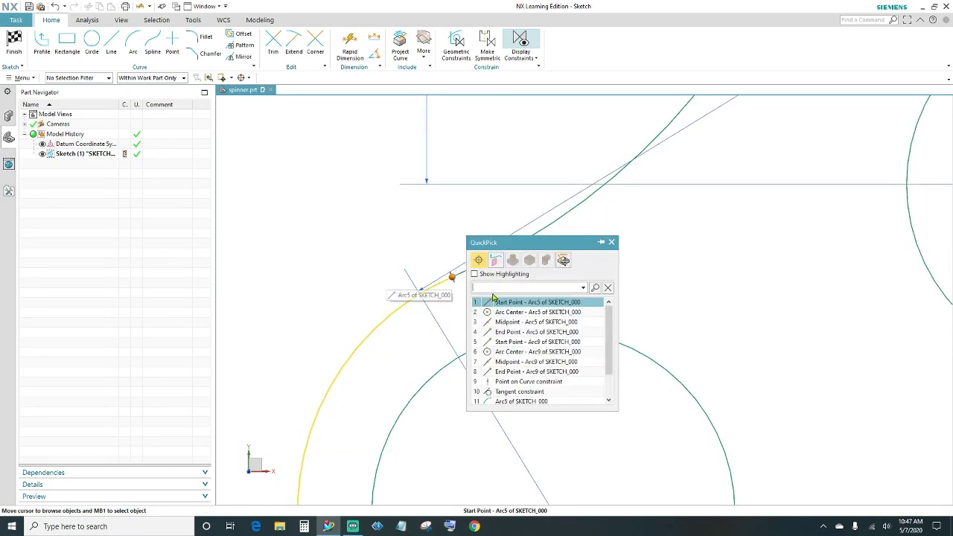
{"action": "left_click", "coordinate": [510, 348]}
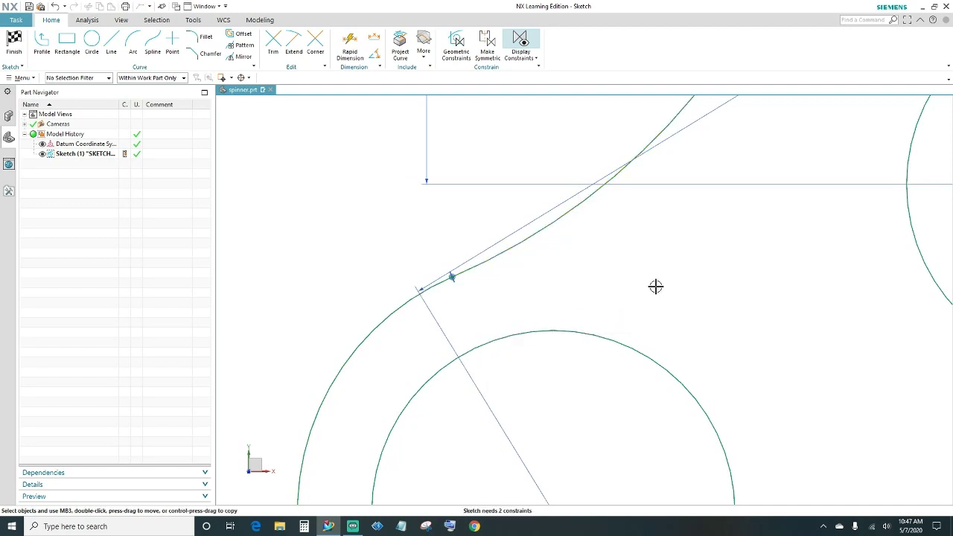
Make the right connecting arc's upper endpoint coincident with the adjoining endpoint of the upper lobe arc
{"action": "scroll", "coordinate": [655, 286], "scroll_direction": "down", "scroll_amount": 3}
{"action": "middle_click_drag", "start_coordinate": [683, 290], "coordinate": [489, 417], "text": "shift"}
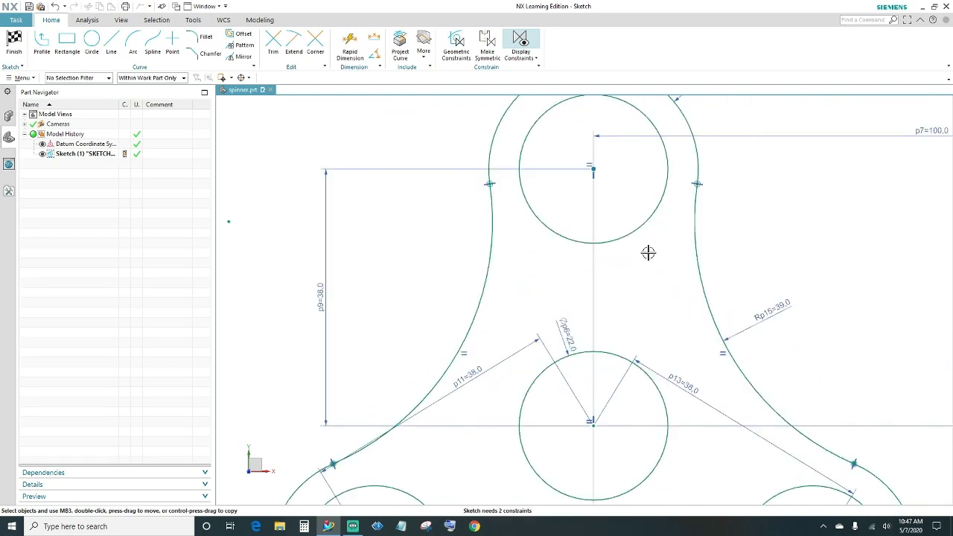
{"action": "scroll", "coordinate": [528, 379], "scroll_direction": "up", "scroll_amount": 6}
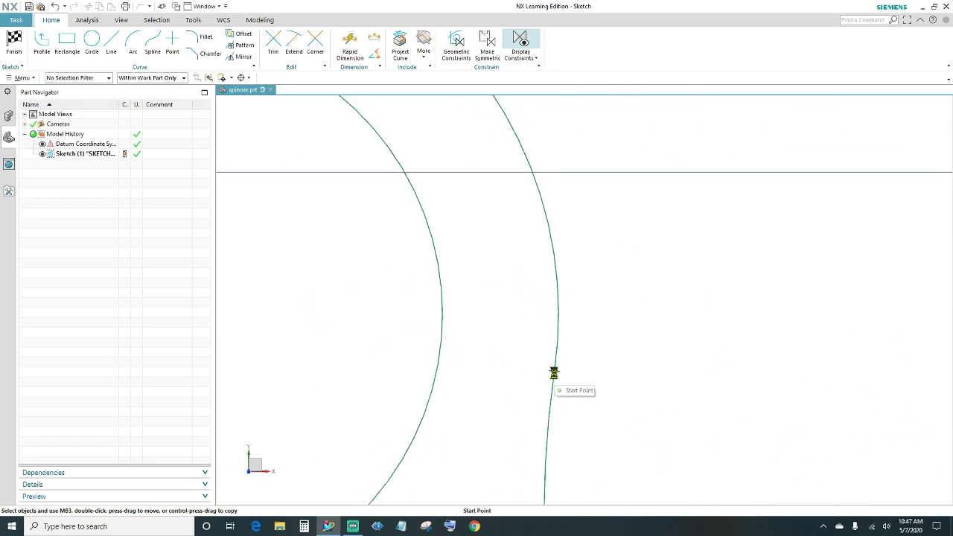
{"action": "left_click", "coordinate": [553, 372]}
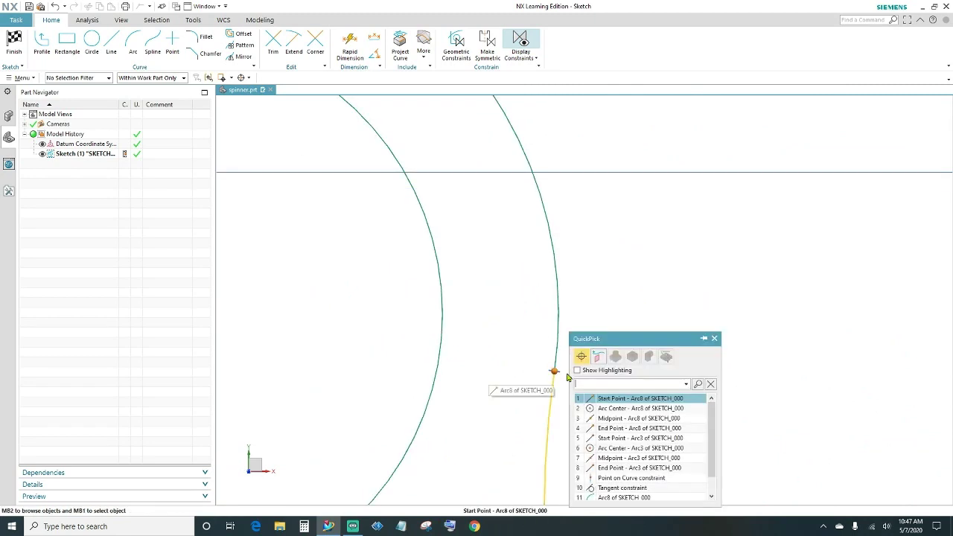
{"action": "left_click", "coordinate": [617, 430]}
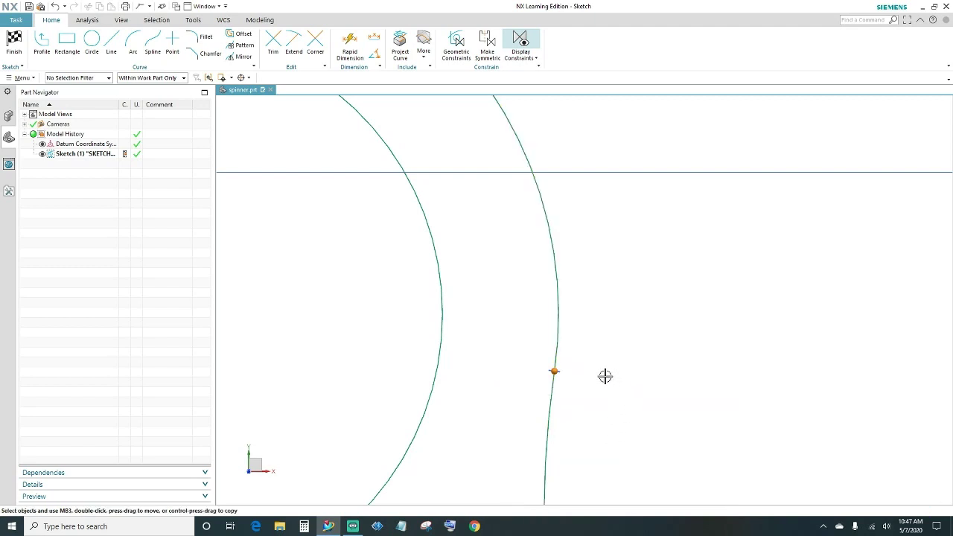
{"action": "left_click", "coordinate": [555, 370]}
{"action": "mouse_move", "coordinate": [555, 371]}
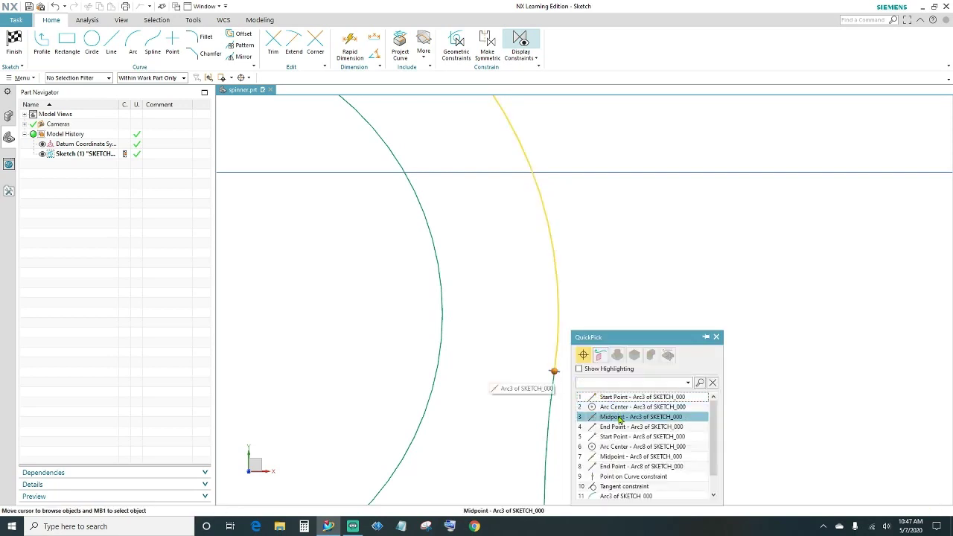
{"action": "left_click", "coordinate": [624, 438]}
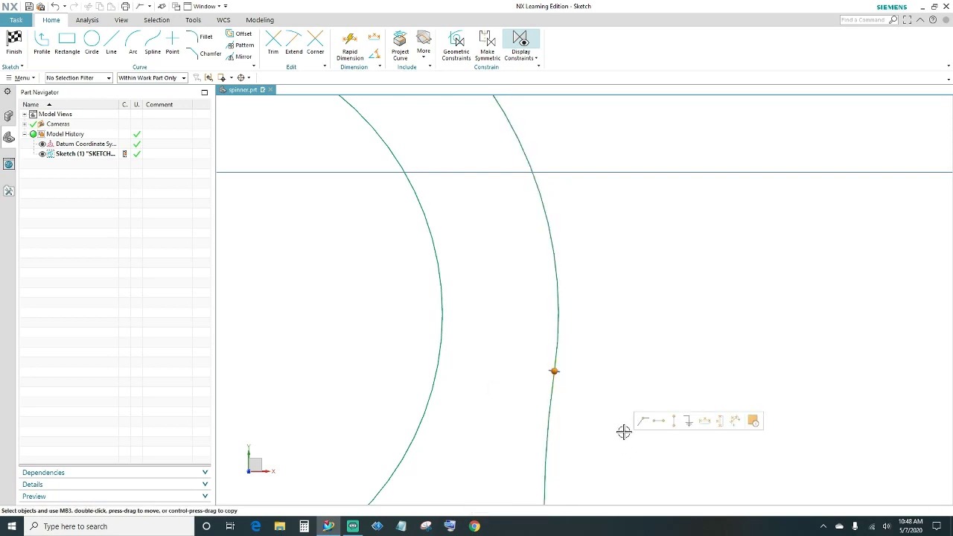
{"action": "left_click", "coordinate": [643, 421]}
Make the left connecting arc's upper endpoint coincident with the adjoining endpoint of the upper lobe arc
{"action": "scroll", "coordinate": [394, 368], "scroll_direction": "down", "scroll_amount": 3}
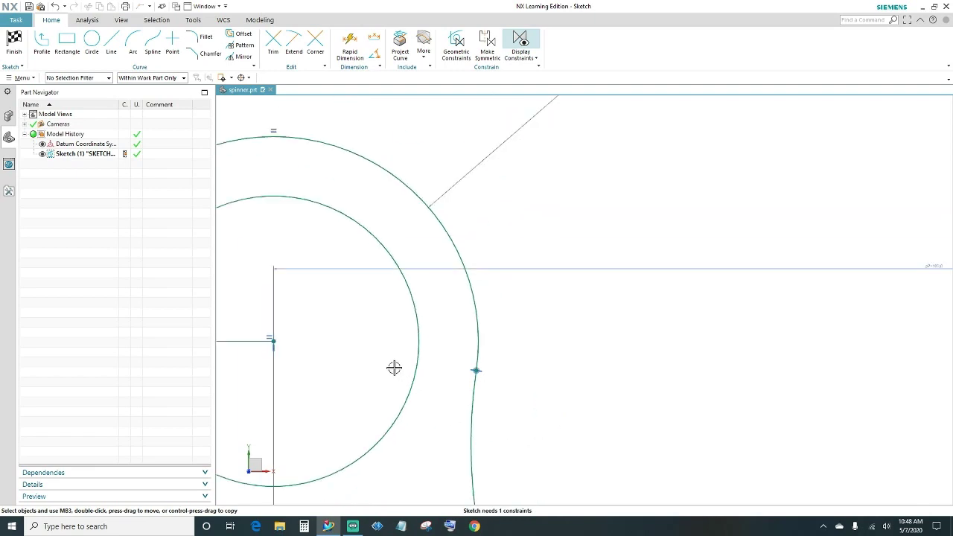
{"action": "mouse_move", "coordinate": [362, 380]}
{"action": "middle_mouse_down", "text": "shift"}
{"action": "mouse_move", "coordinate": [539, 350]}
{"action": "mouse_move", "coordinate": [678, 354]}
{"action": "middle_mouse_up", "text": "shift"}
{"action": "scroll", "coordinate": [353, 384], "scroll_direction": "up", "scroll_amount": 5}
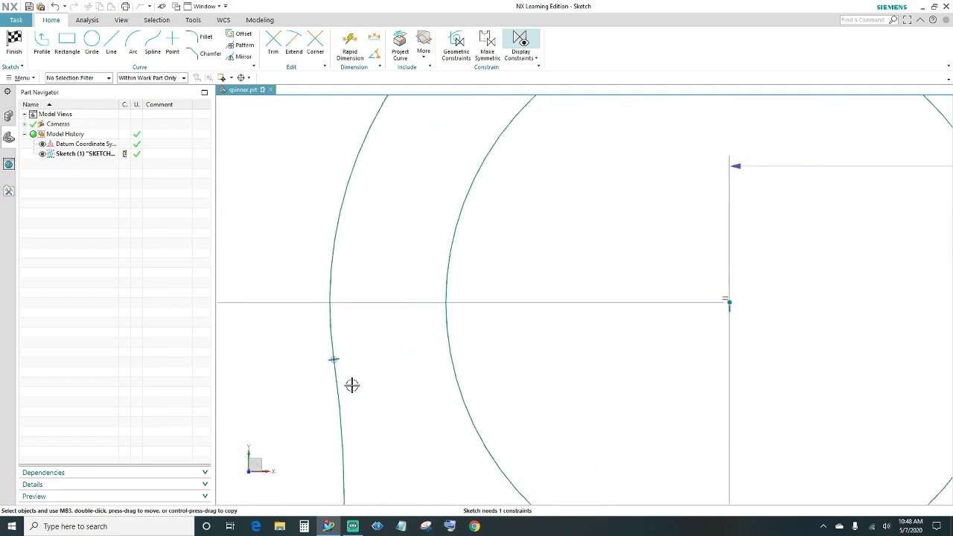
{"action": "left_click", "coordinate": [330, 349]}
{"action": "left_click", "coordinate": [330, 348]}
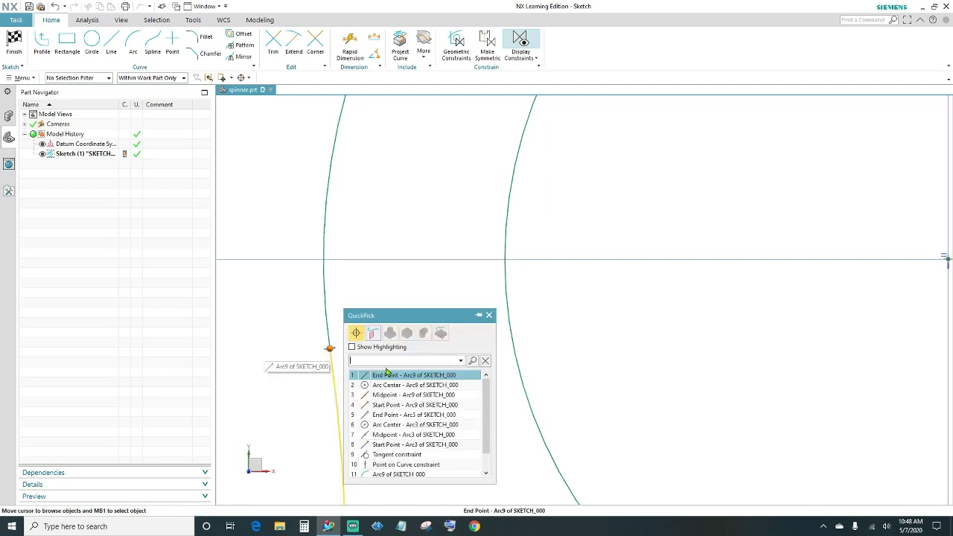
{"action": "left_click", "coordinate": [392, 415]}
{"action": "left_click", "coordinate": [410, 395]}
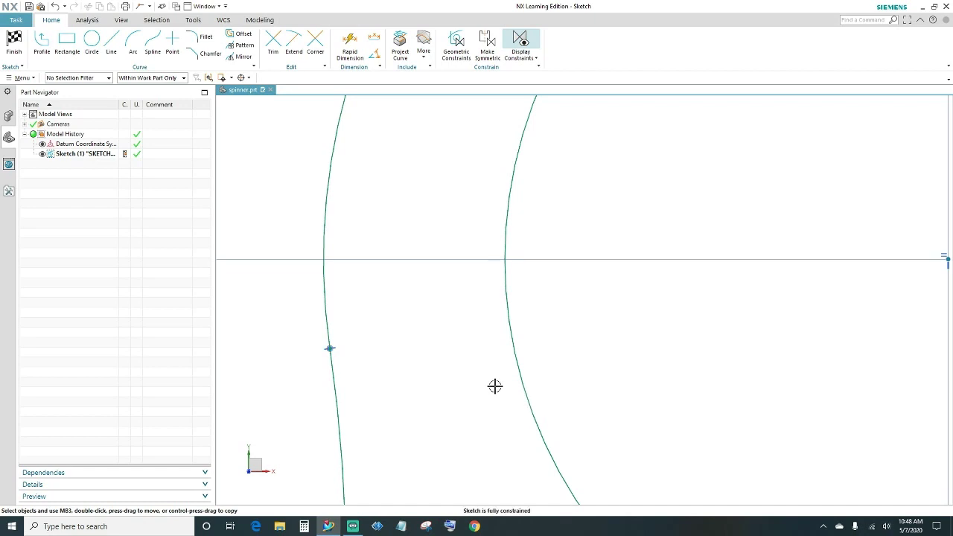
{"action": "scroll", "coordinate": [676, 344], "scroll_direction": "down", "scroll_amount": 5}
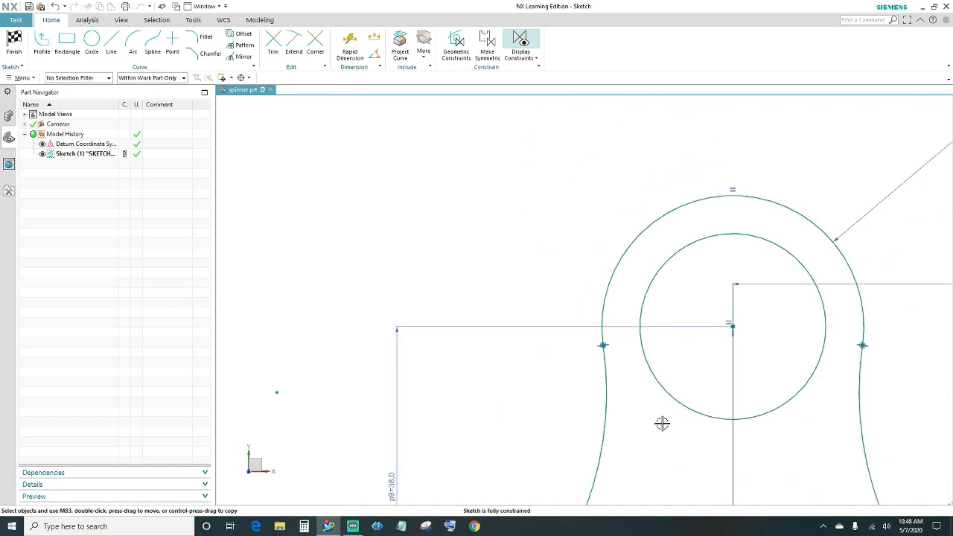
{"action": "scroll", "coordinate": [481, 283], "scroll_direction": "down", "scroll_amount": 5}
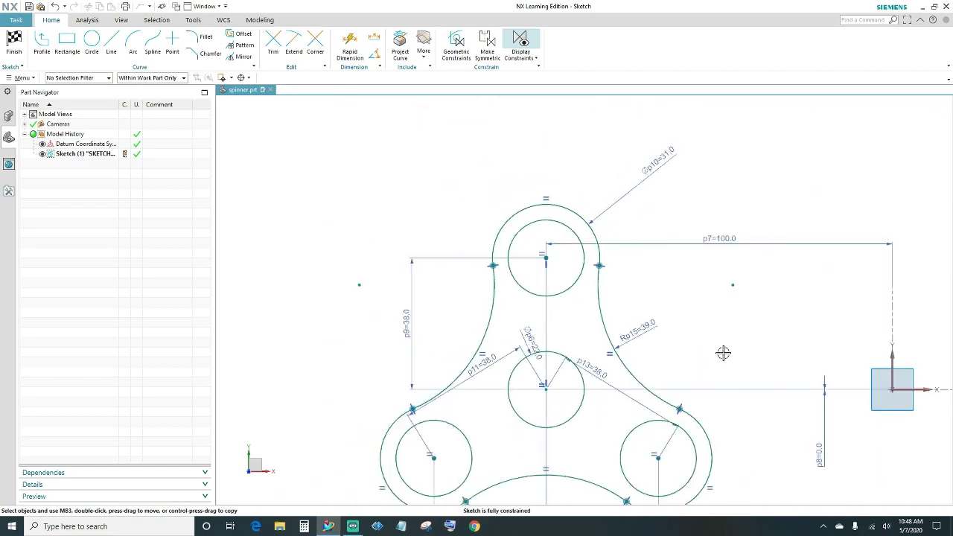
Finish the spinner outline sketch and extrude its profile with the four holes from 0 to 10 mm, with Boolean set to None
{"action": "middle_click_drag", "start_coordinate": [723, 353], "coordinate": [688, 290], "text": "shift"}
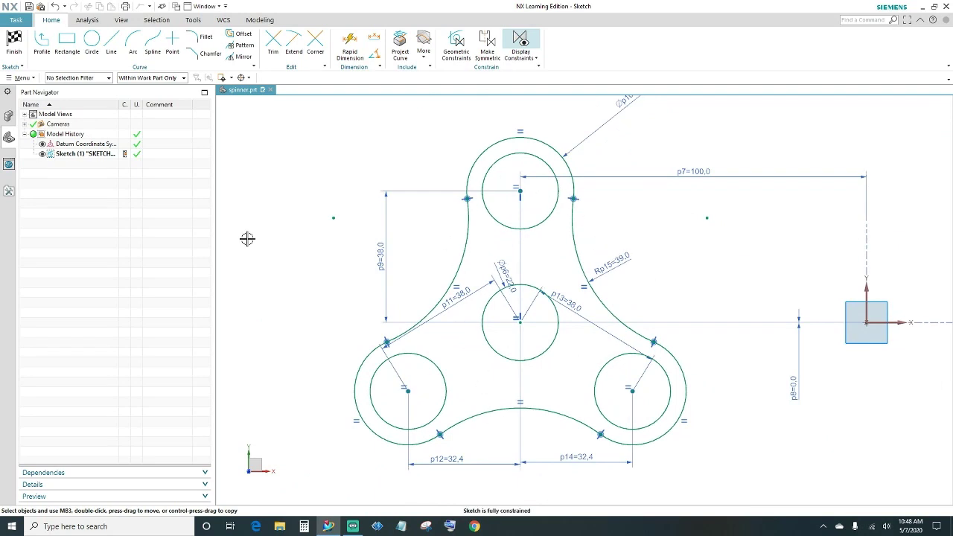
{"action": "left_click", "coordinate": [15, 41]}
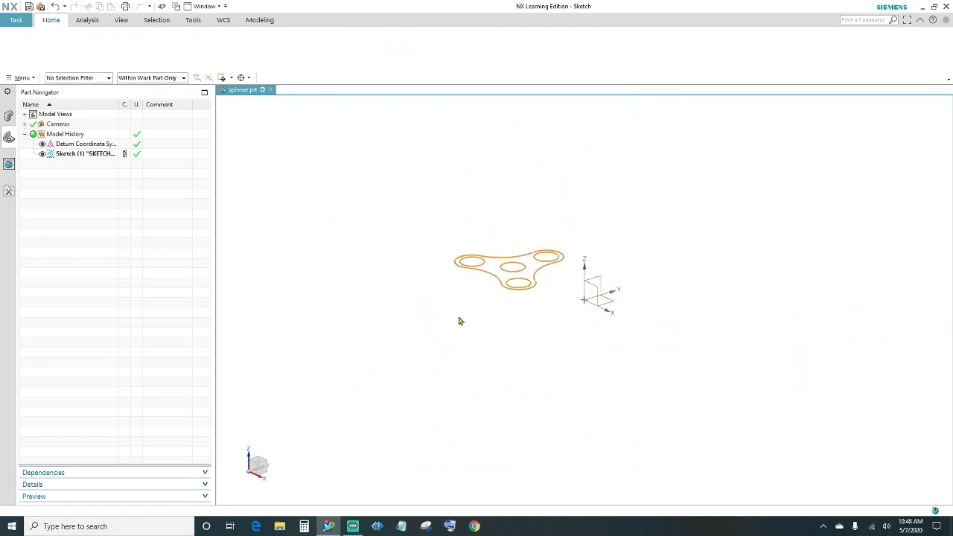
{"action": "mouse_move", "coordinate": [458, 321]}
{"action": "middle_mouse_down"}
{"action": "mouse_move", "coordinate": [528, 331]}
{"action": "mouse_move", "coordinate": [502, 385]}
{"action": "middle_mouse_up"}
{"action": "scroll", "coordinate": [527, 332], "scroll_direction": "down", "scroll_amount": 5}
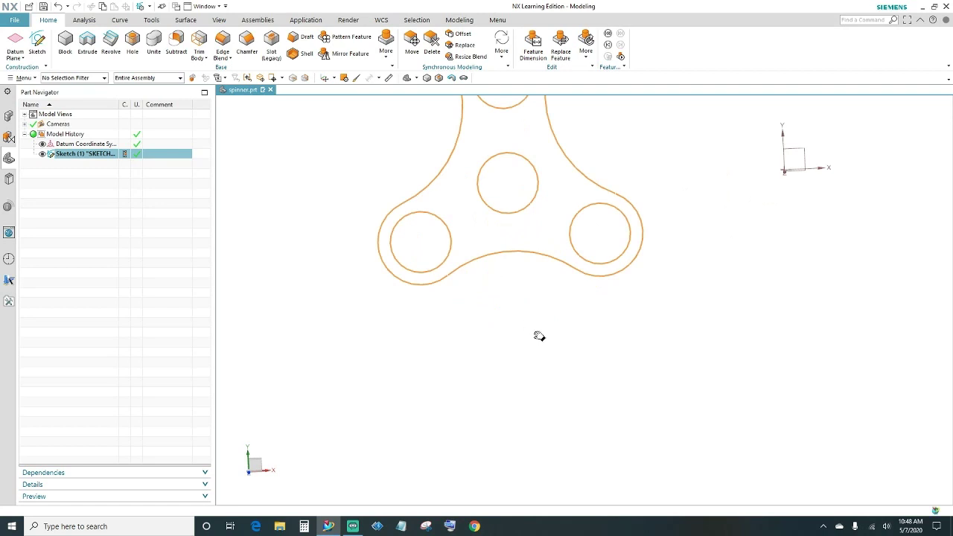
{"action": "middle_click_drag", "start_coordinate": [539, 334], "coordinate": [503, 399], "text": "shift"}
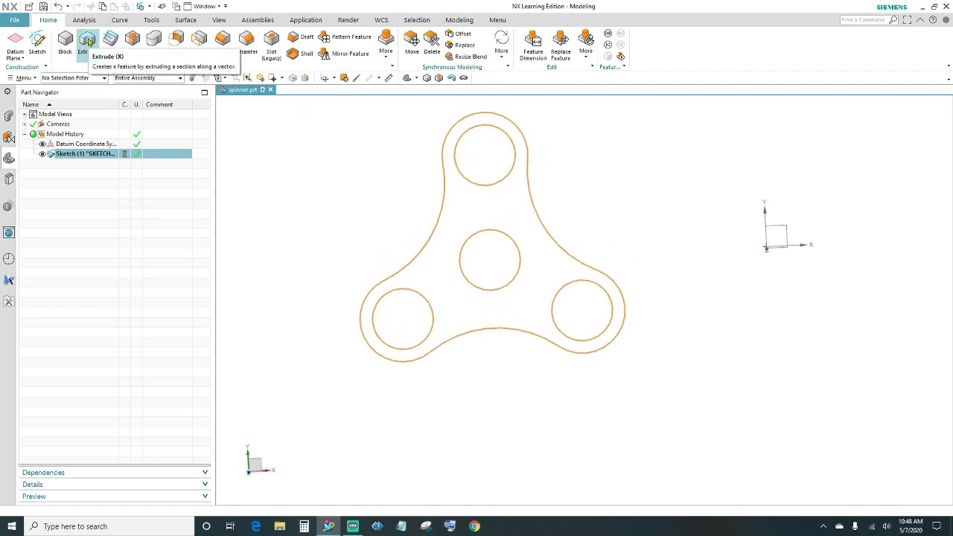
{"action": "left_click", "coordinate": [87, 42]}
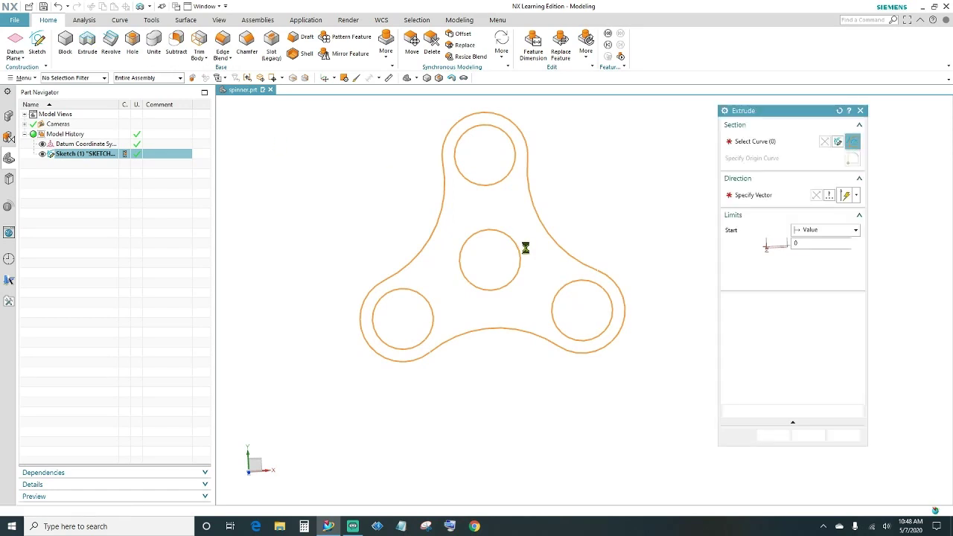
{"action": "left_click", "coordinate": [536, 213]}
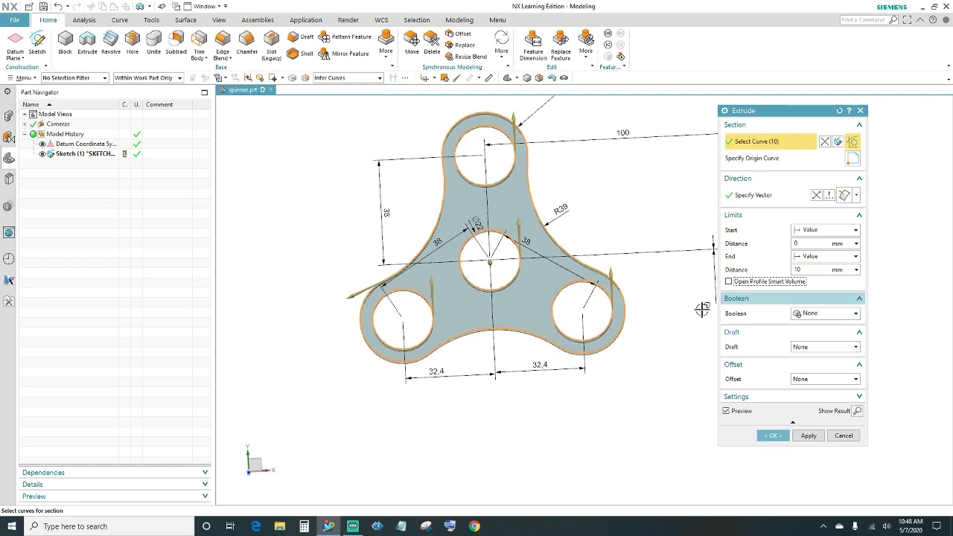
{"action": "mouse_move", "coordinate": [615, 385]}
{"action": "middle_mouse_down"}
{"action": "mouse_move", "coordinate": [619, 312]}
{"action": "mouse_move", "coordinate": [649, 317]}
{"action": "mouse_move", "coordinate": [610, 356]}
{"action": "mouse_move", "coordinate": [627, 390]}
{"action": "middle_mouse_up"}
{"action": "left_click", "coordinate": [772, 436]}
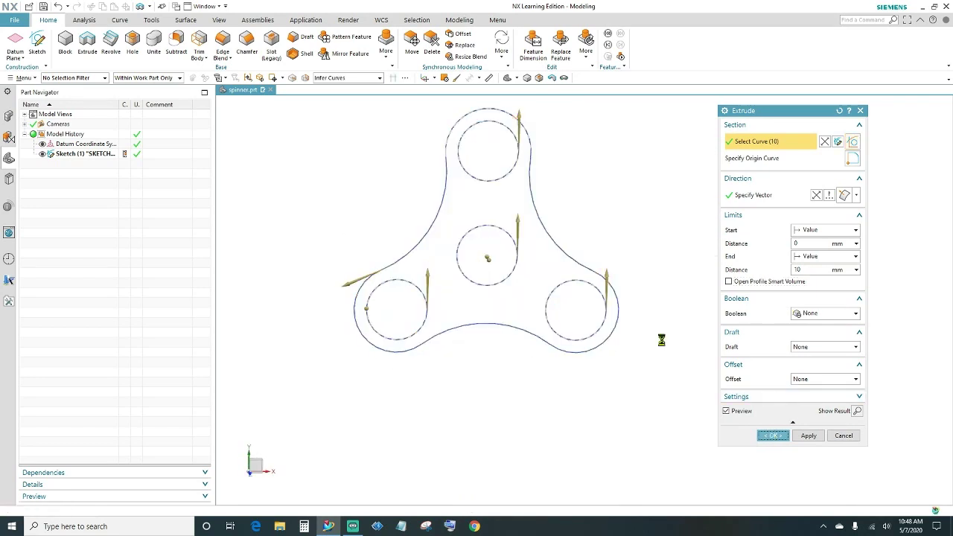
Round the outer perimeter edges on both faces of the spinner body with a 5 mm edge blend
{"action": "middle_click_drag", "start_coordinate": [668, 355], "coordinate": [618, 328]}
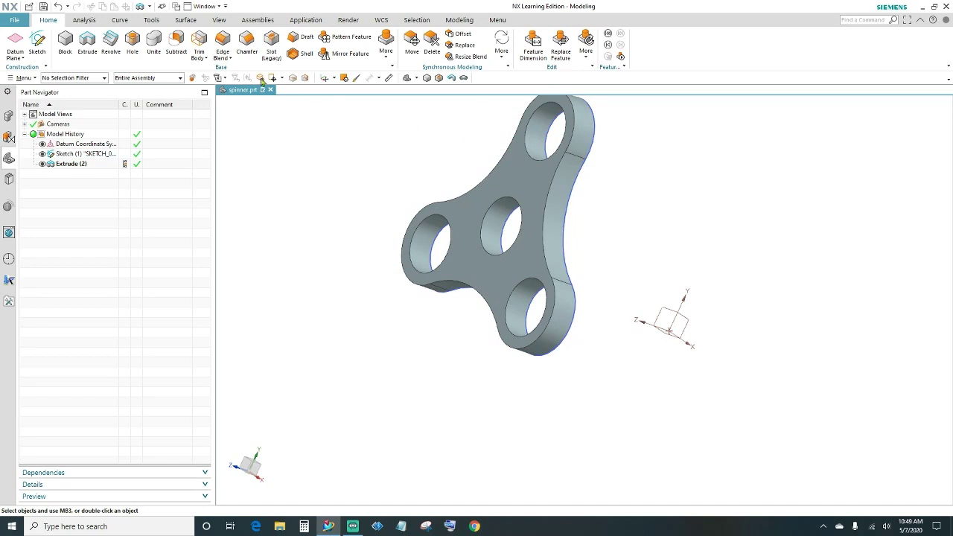
{"action": "left_click", "coordinate": [222, 43]}
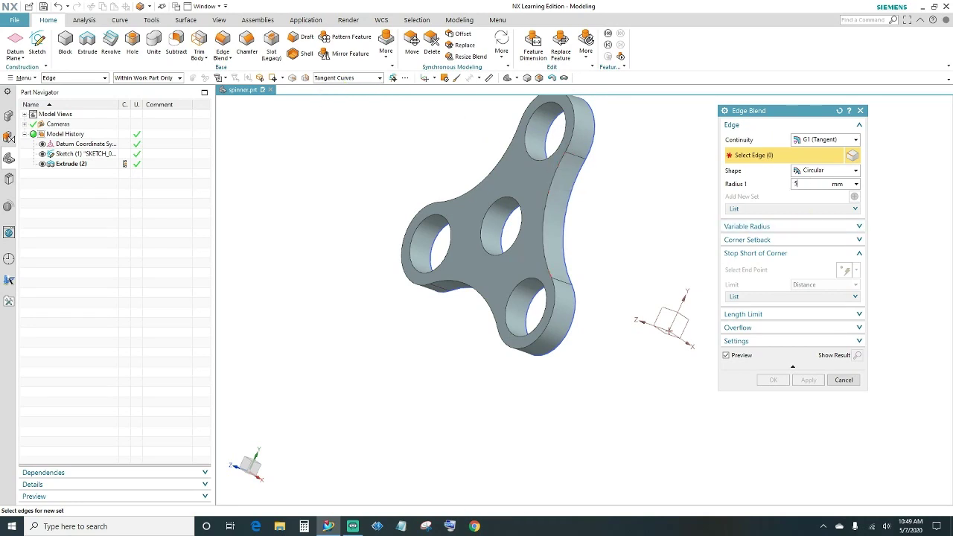
{"action": "left_click", "coordinate": [548, 197]}
{"action": "middle_click_drag", "start_coordinate": [619, 221], "coordinate": [592, 291]}
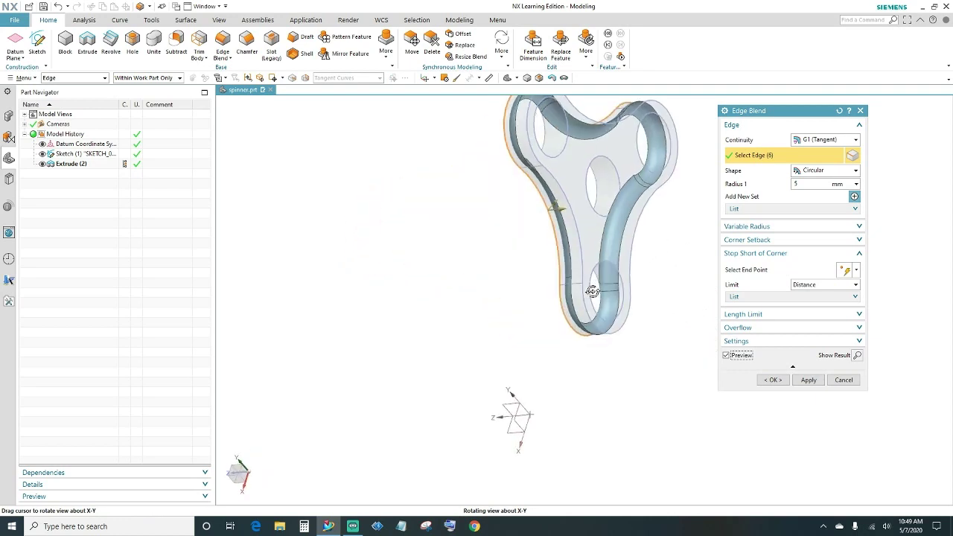
{"action": "left_click", "coordinate": [563, 187]}
{"action": "left_click", "coordinate": [775, 380]}
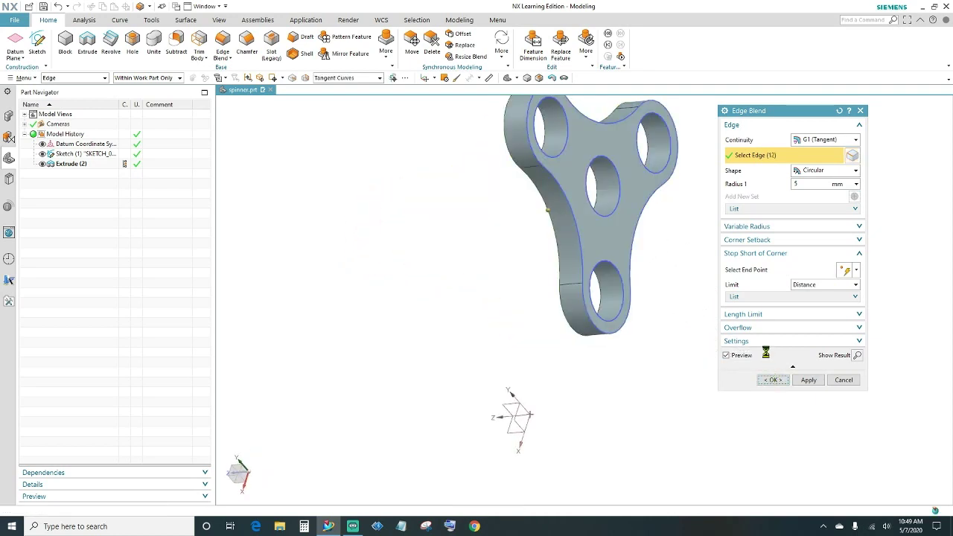
Create a datum plane offset 2 mm above the spinner's upper flat face
{"action": "middle_click_drag", "start_coordinate": [719, 251], "coordinate": [693, 338]}
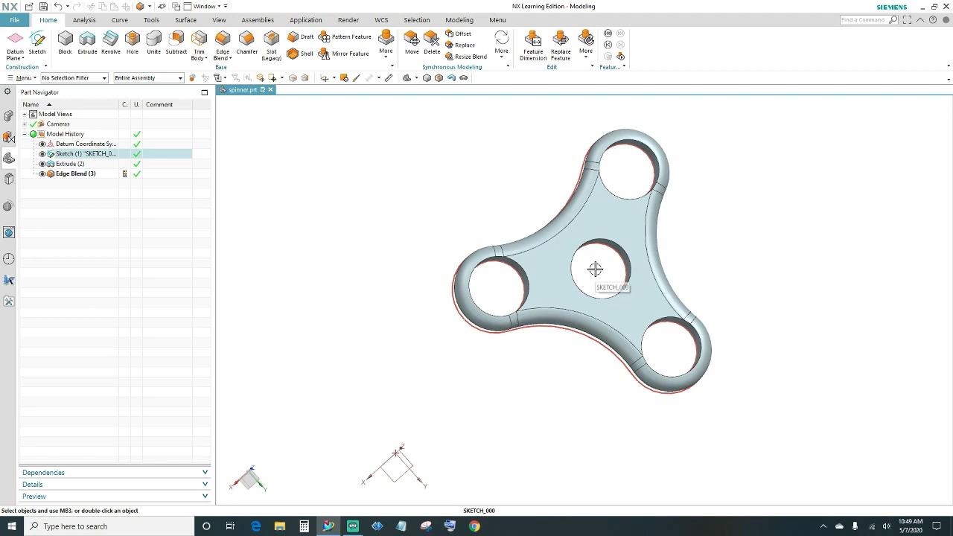
{"action": "middle_click_drag", "start_coordinate": [708, 253], "coordinate": [727, 245]}
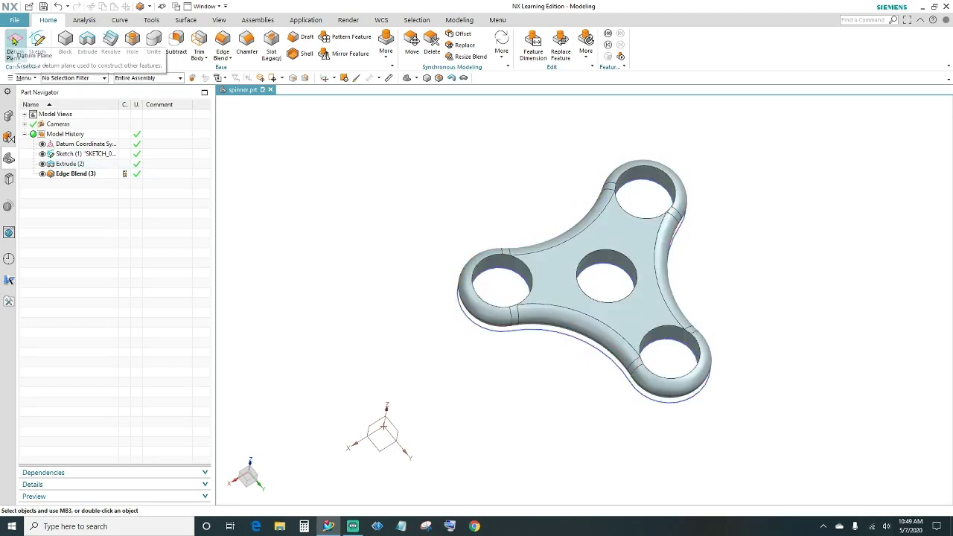
{"action": "left_click", "coordinate": [37, 53]}
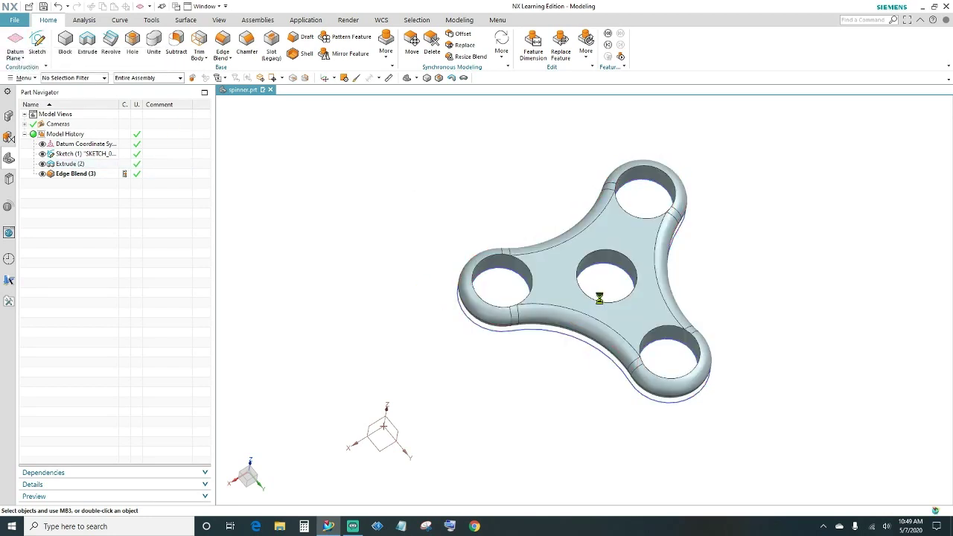
{"action": "left_click", "coordinate": [640, 249]}
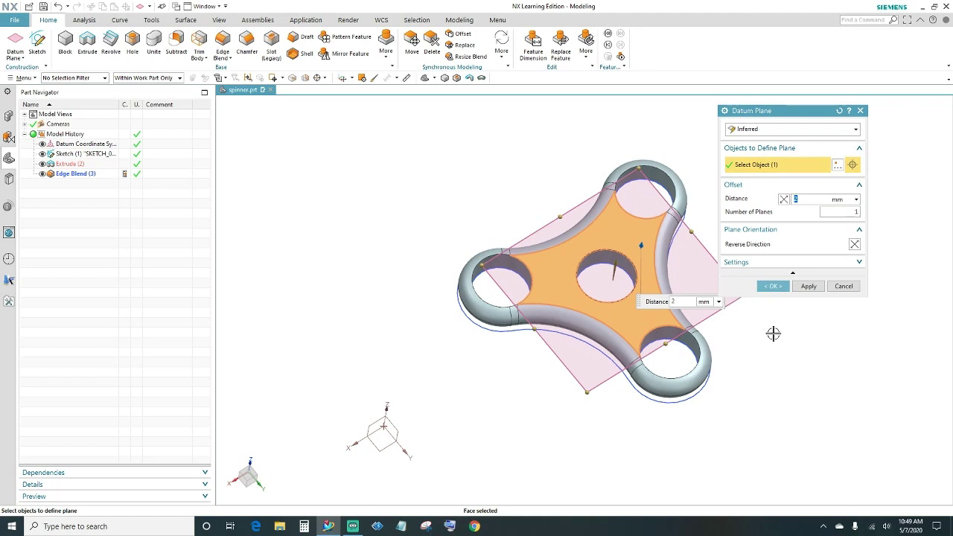
{"action": "middle_click_drag", "start_coordinate": [772, 332], "coordinate": [771, 291]}
{"action": "left_click", "coordinate": [772, 287]}
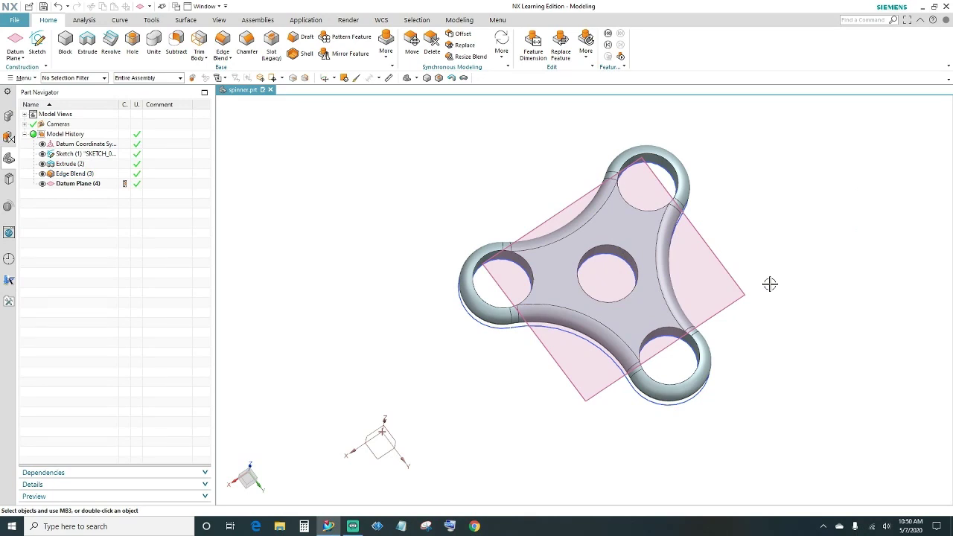
Start a new sketch on the datum plane above the spinner
{"action": "mouse_move", "coordinate": [782, 405]}
{"action": "middle_mouse_down"}
{"action": "mouse_move", "coordinate": [784, 379]}
{"action": "mouse_move", "coordinate": [784, 401]}
{"action": "middle_mouse_up"}
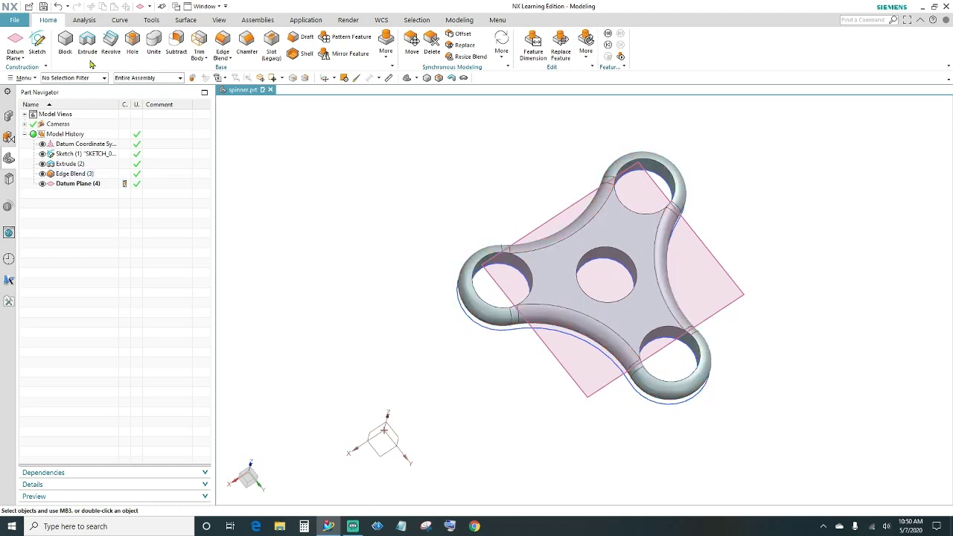
{"action": "left_click", "coordinate": [37, 46]}
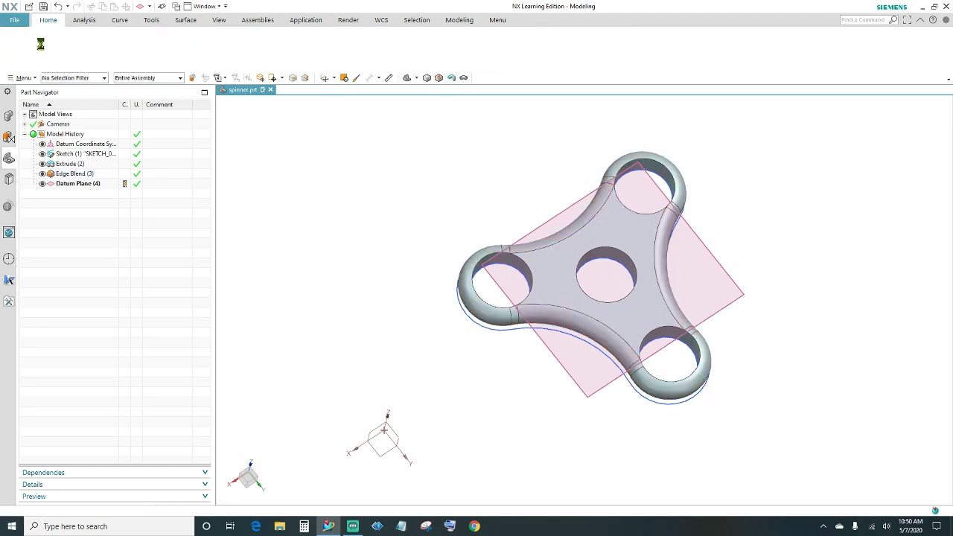
{"action": "left_click", "coordinate": [555, 217]}
{"action": "left_click", "coordinate": [808, 225]}
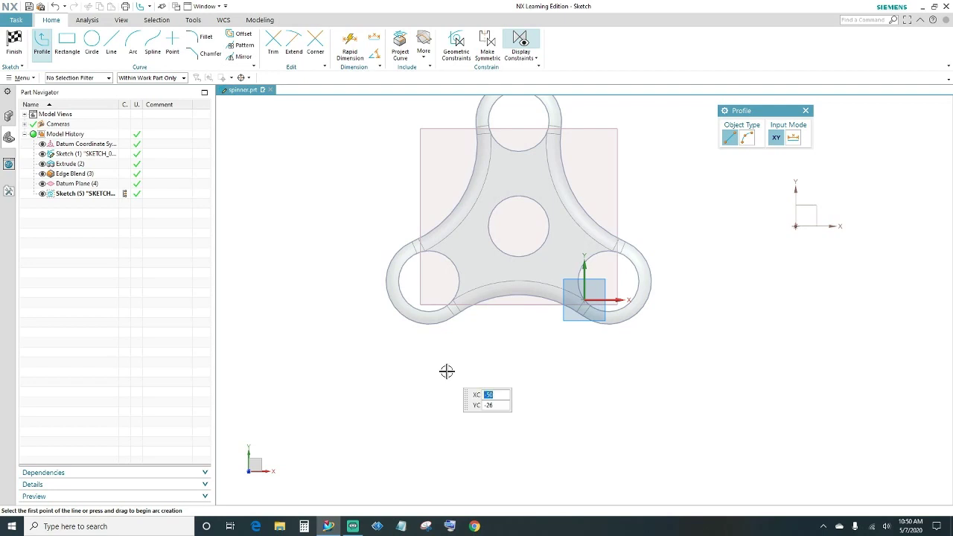
Draw a circle in the empty area beside the spinner and dimension its diameter to 25 mm
{"action": "left_click", "coordinate": [93, 45]}
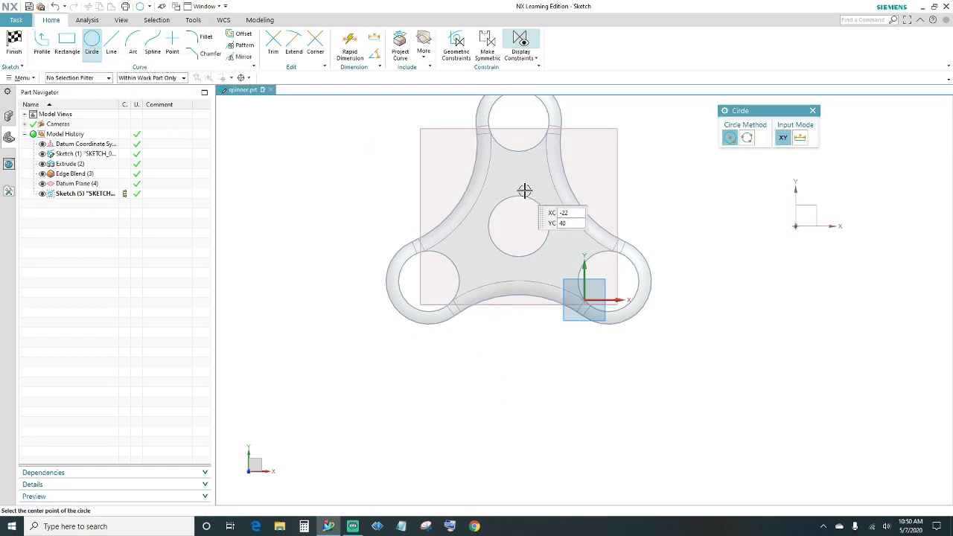
{"action": "left_click", "coordinate": [509, 229]}
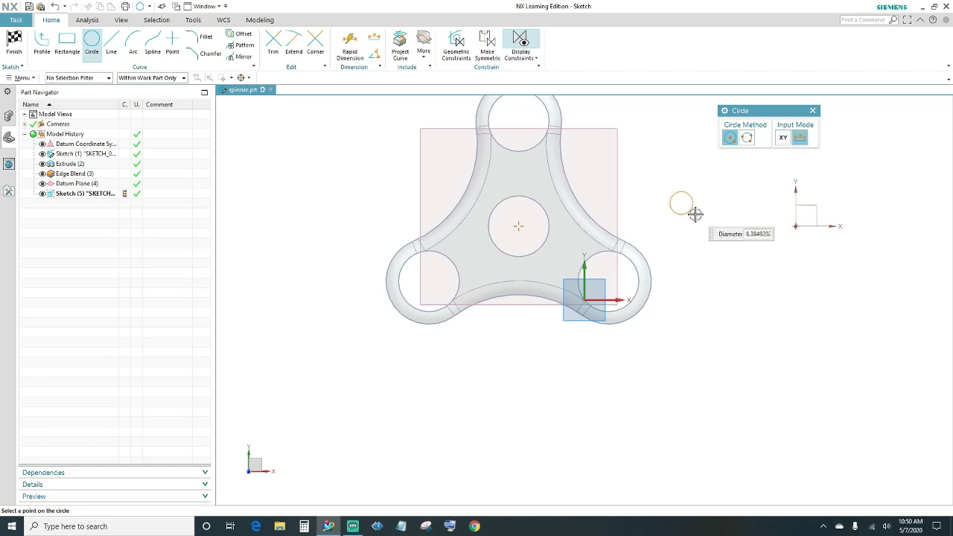
{"action": "left_click", "coordinate": [637, 186]}
{"action": "key", "text": "Escape"}
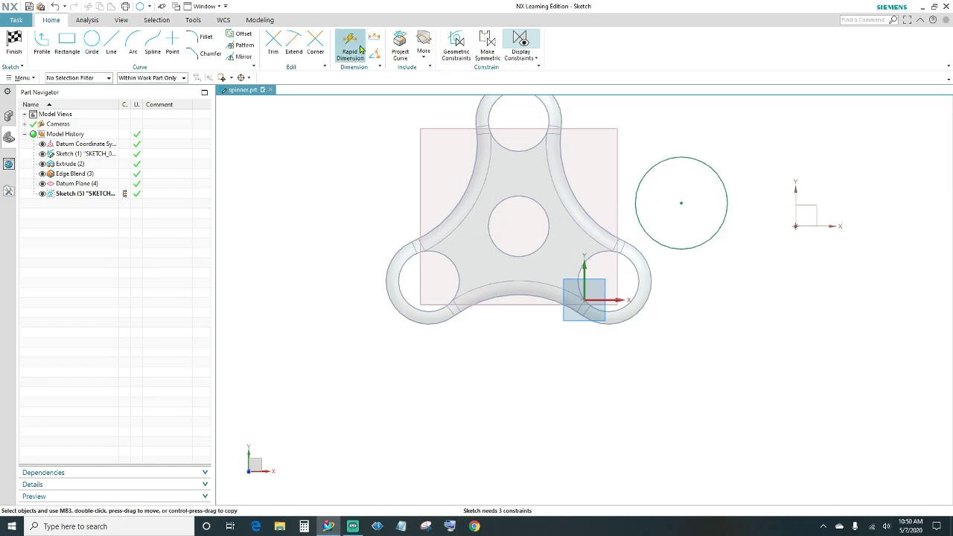
{"action": "left_click", "coordinate": [350, 44]}
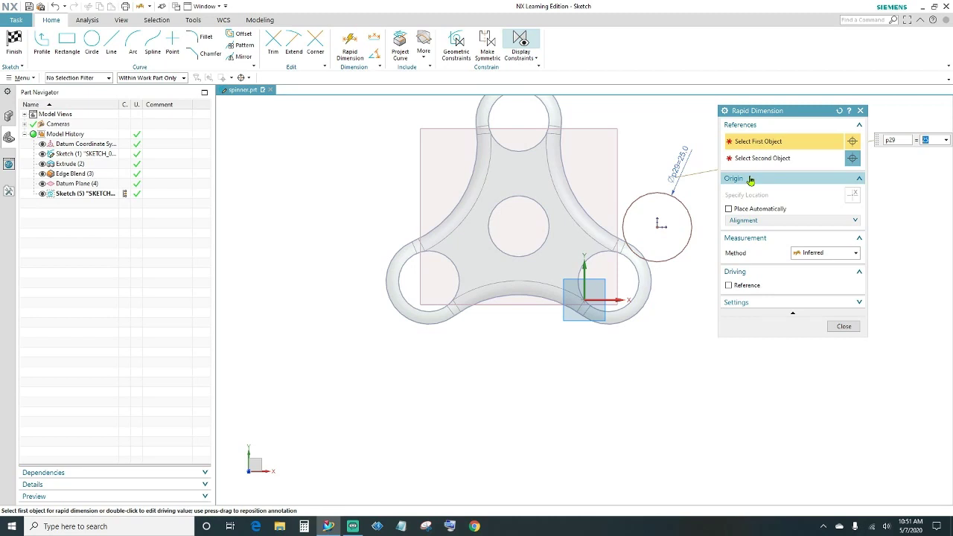
{"action": "middle_click", "coordinate": [750, 180]}
Make the 25 mm circle's centre coincident with the spinner's central hole centre and finish the sketch
{"action": "scroll", "coordinate": [712, 254], "scroll_direction": "up", "scroll_amount": 3}
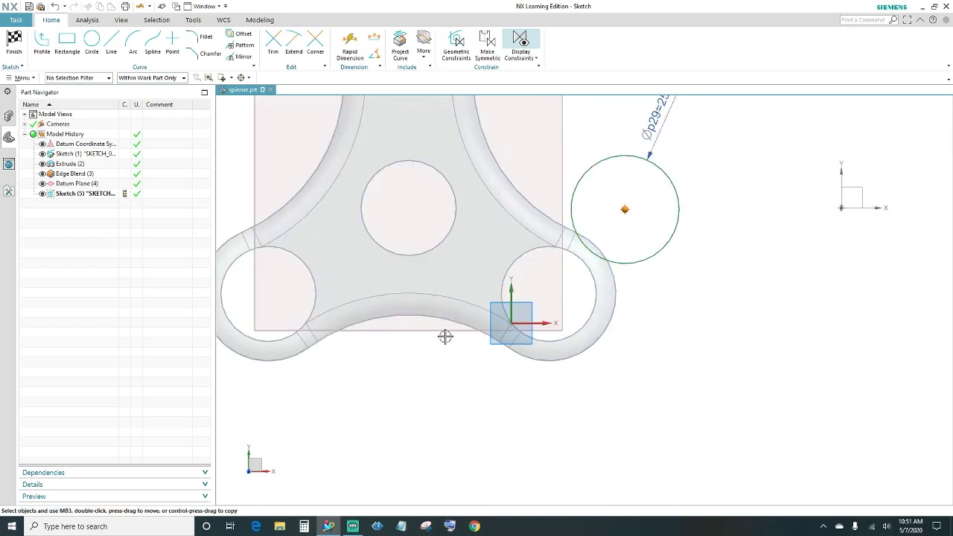
{"action": "middle_click_drag", "start_coordinate": [444, 336], "coordinate": [447, 206]}
{"action": "left_click", "coordinate": [447, 207]}
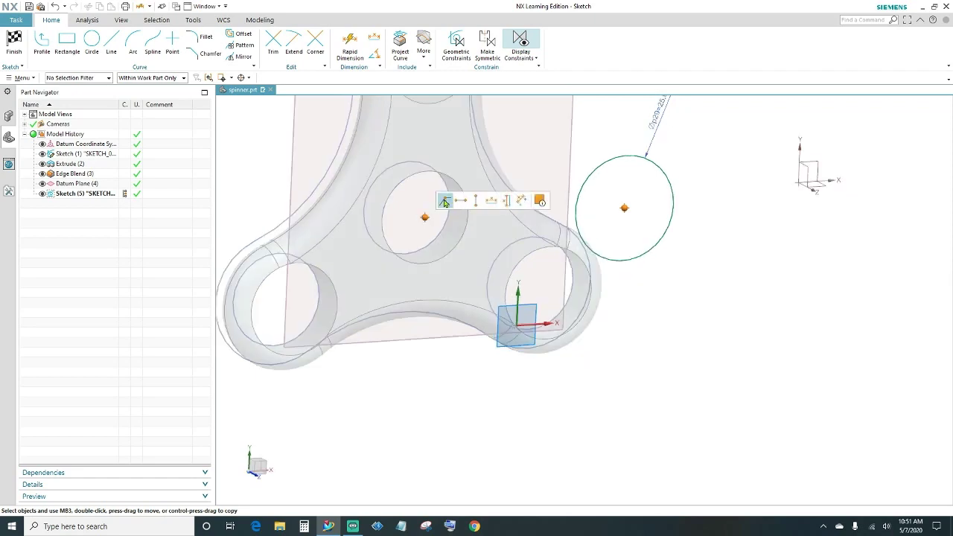
{"action": "middle_click_drag", "start_coordinate": [444, 201], "coordinate": [452, 375]}
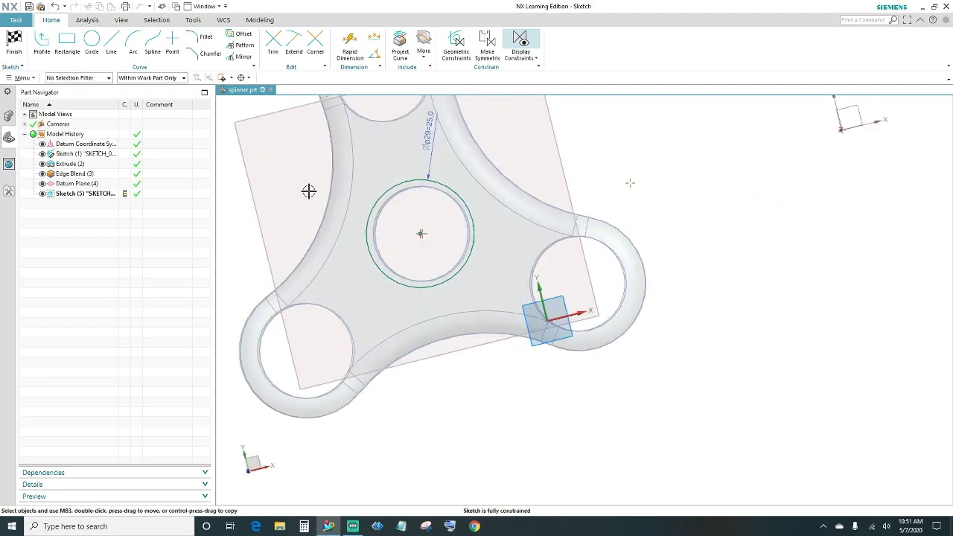
{"action": "key", "text": "Home"}
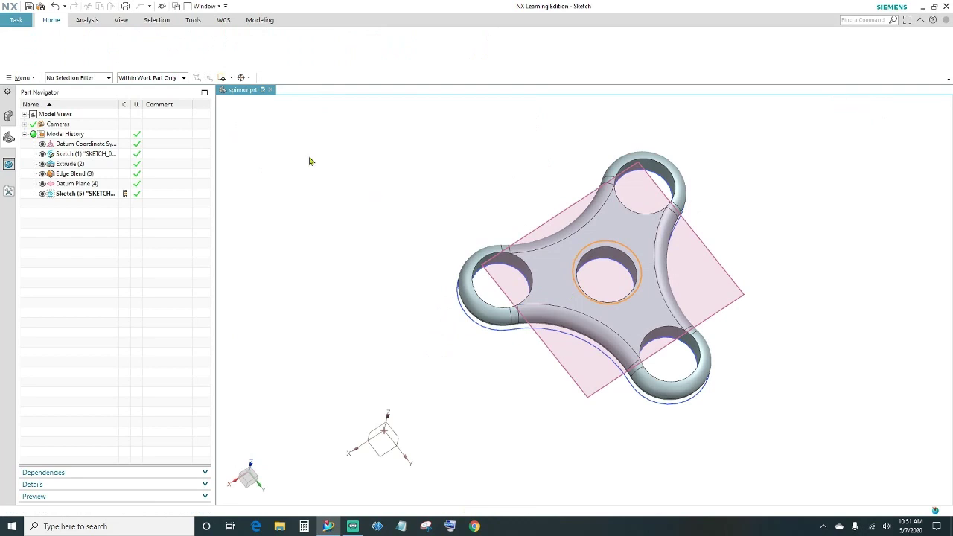
{"action": "key", "text": "ctrl+q"}
Extrude the 25 mm circle from 0 to 2 mm away from the spinner as a separate disc with Boolean set to None
{"action": "key", "text": "x"}
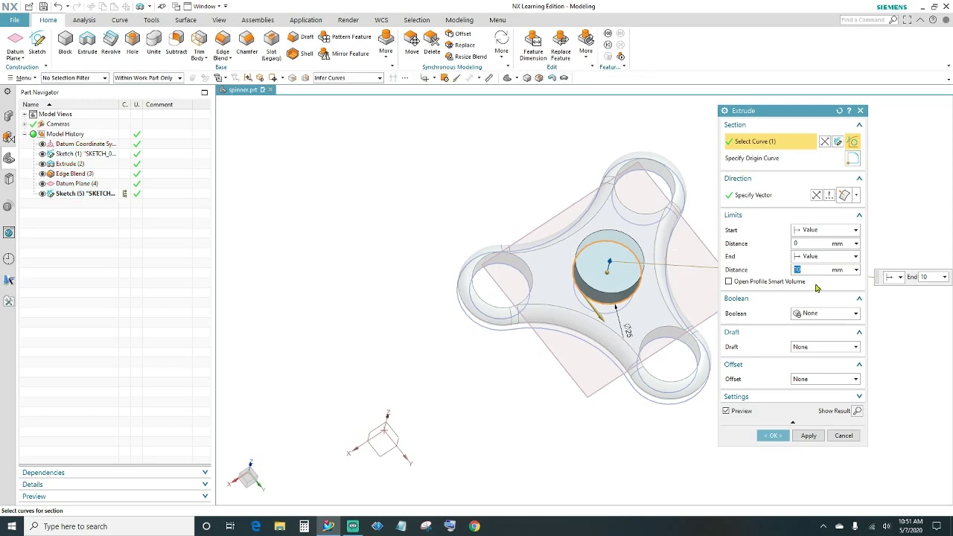
{"action": "type", "text": "2"}
{"action": "key", "text": "Tab"}
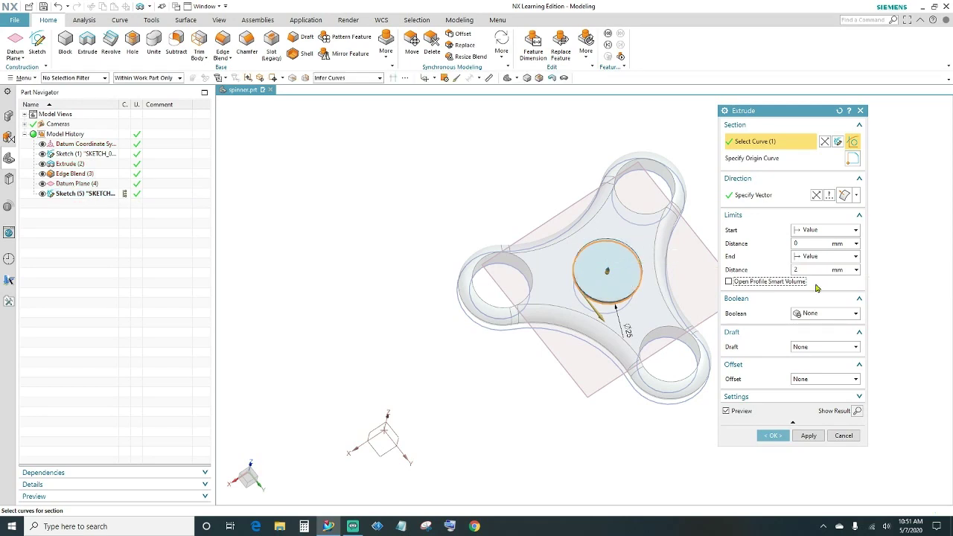
{"action": "scroll", "coordinate": [579, 376], "scroll_direction": "up", "scroll_amount": 4}
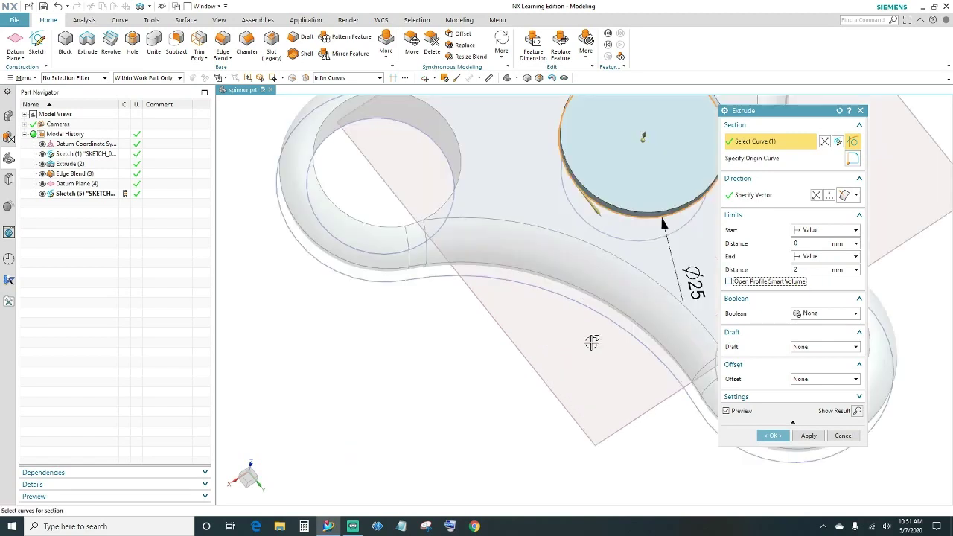
{"action": "middle_click_drag", "start_coordinate": [591, 342], "coordinate": [515, 378], "text": "shift"}
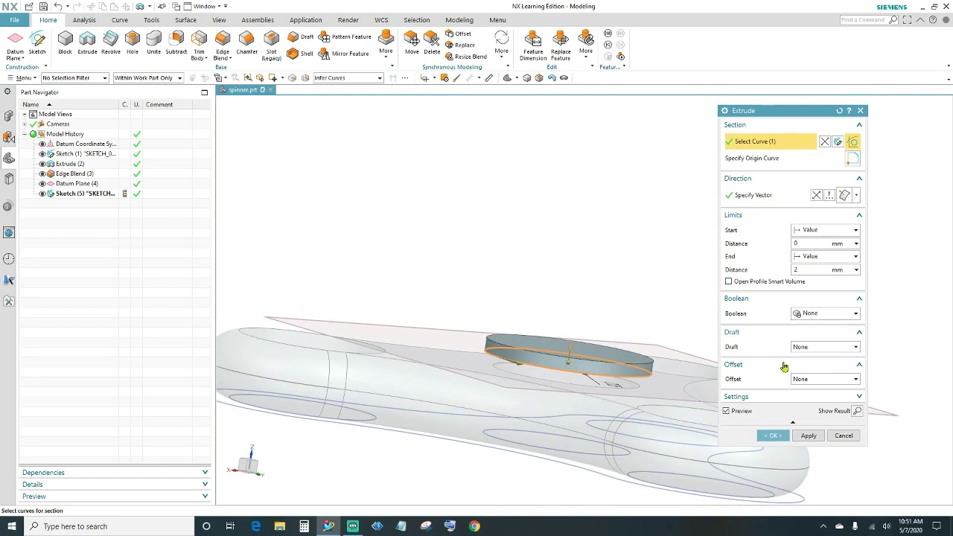
{"action": "left_click", "coordinate": [772, 435]}
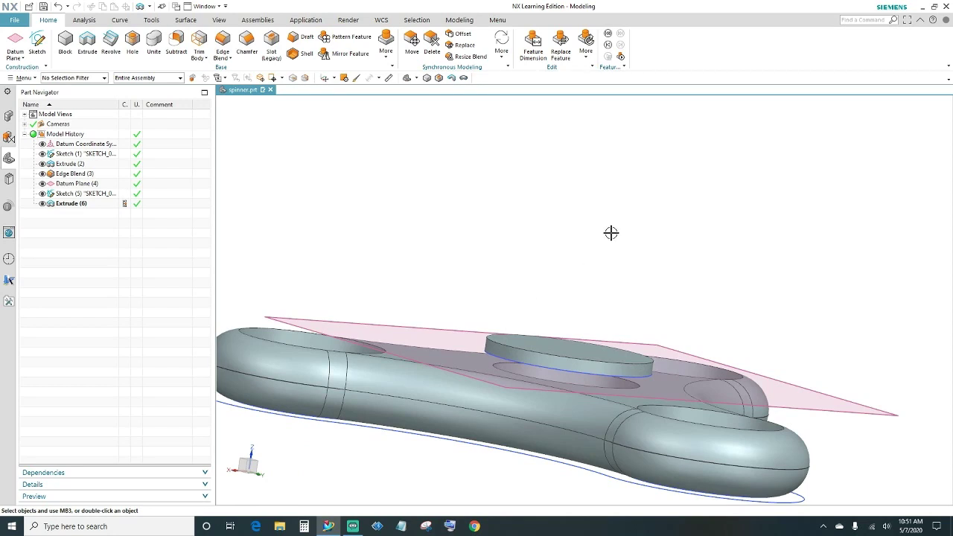
Round the upper and lower circular edges of the cap disc with a 1 mm edge blend
{"action": "left_click", "coordinate": [221, 41]}
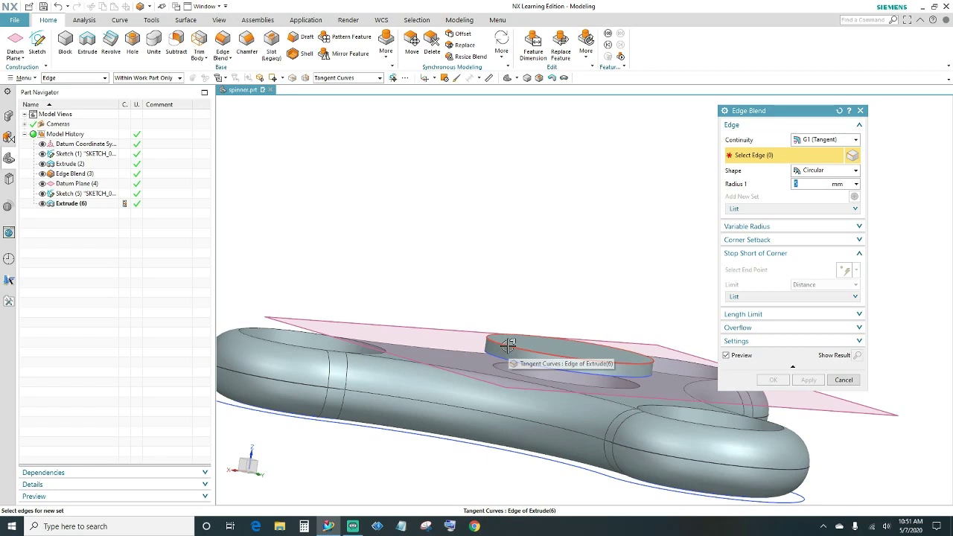
{"action": "key", "text": "Tab"}
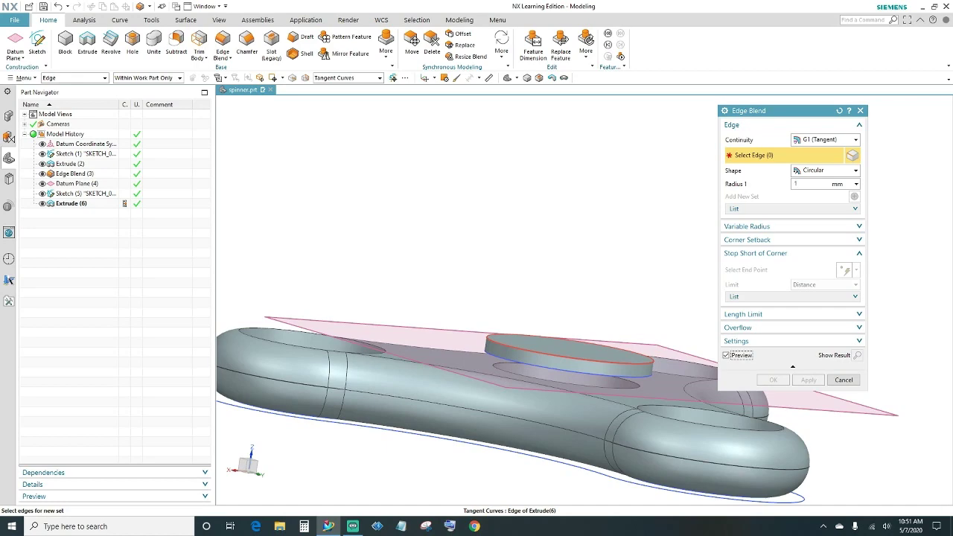
{"action": "left_click", "coordinate": [537, 340]}
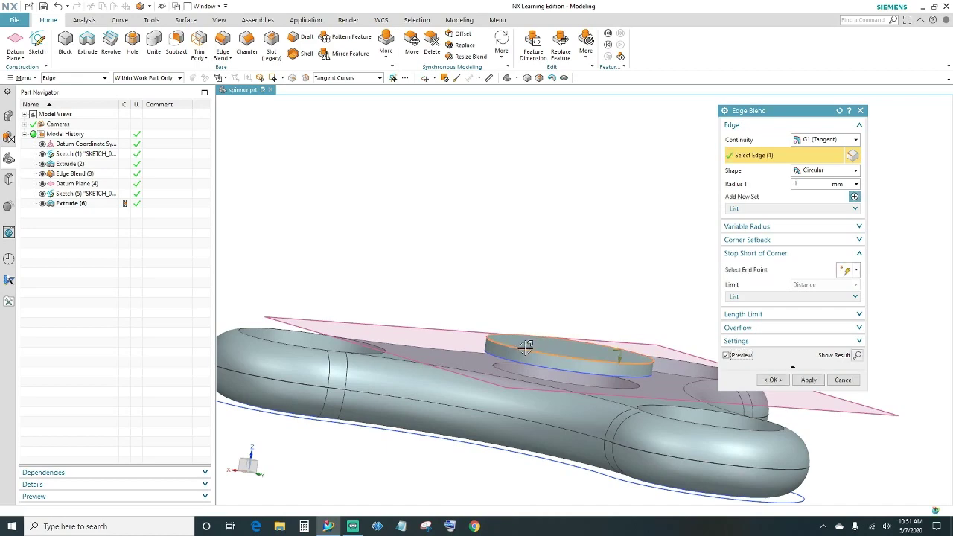
{"action": "middle_click_drag", "start_coordinate": [537, 279], "coordinate": [521, 309]}
{"action": "scroll", "coordinate": [516, 309], "scroll_direction": "up", "scroll_amount": 3}
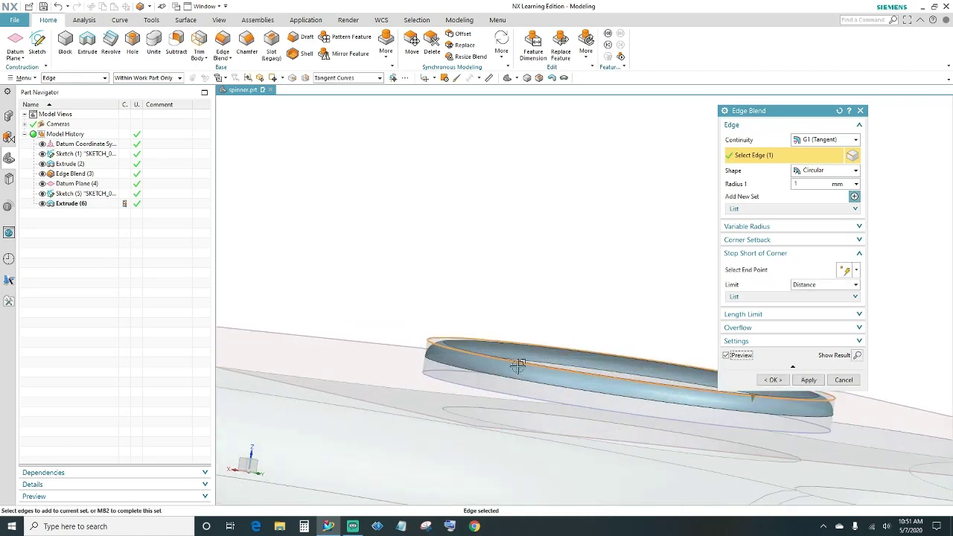
{"action": "left_click", "coordinate": [447, 380]}
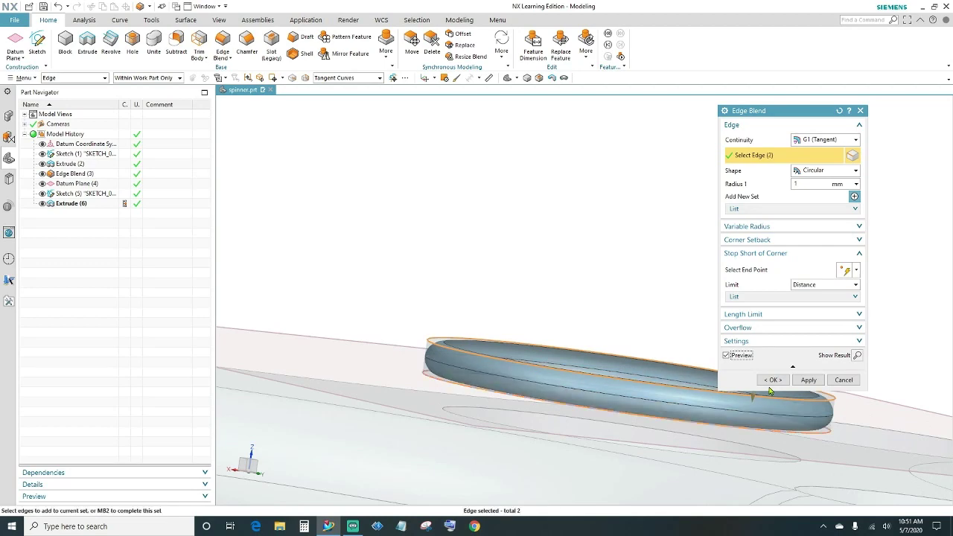
{"action": "left_click", "coordinate": [772, 380]}
{"action": "scroll", "coordinate": [693, 285], "scroll_direction": "down", "scroll_amount": 2}
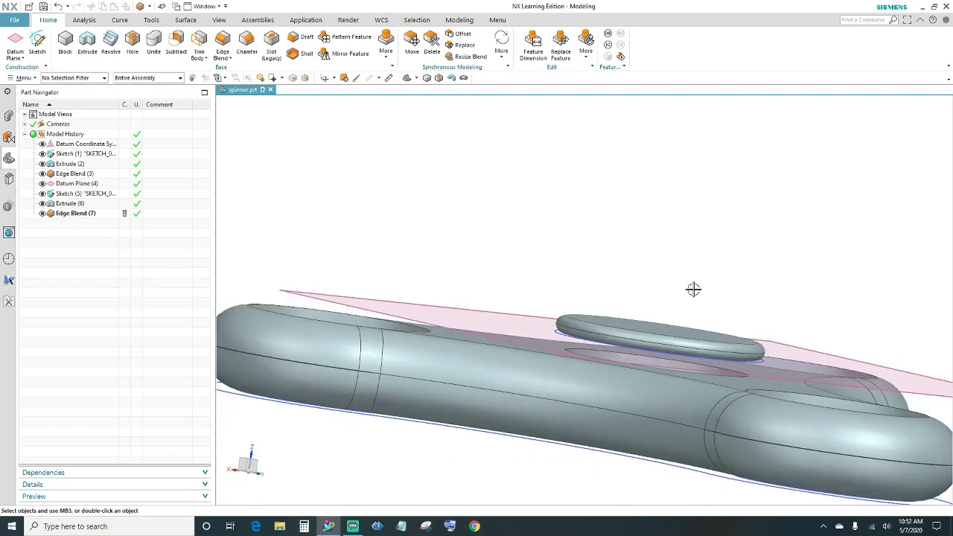
Start a new sketch on the cap disc's underside face, reached through the spinner's central hole
{"action": "middle_click_drag", "start_coordinate": [726, 272], "coordinate": [642, 325]}
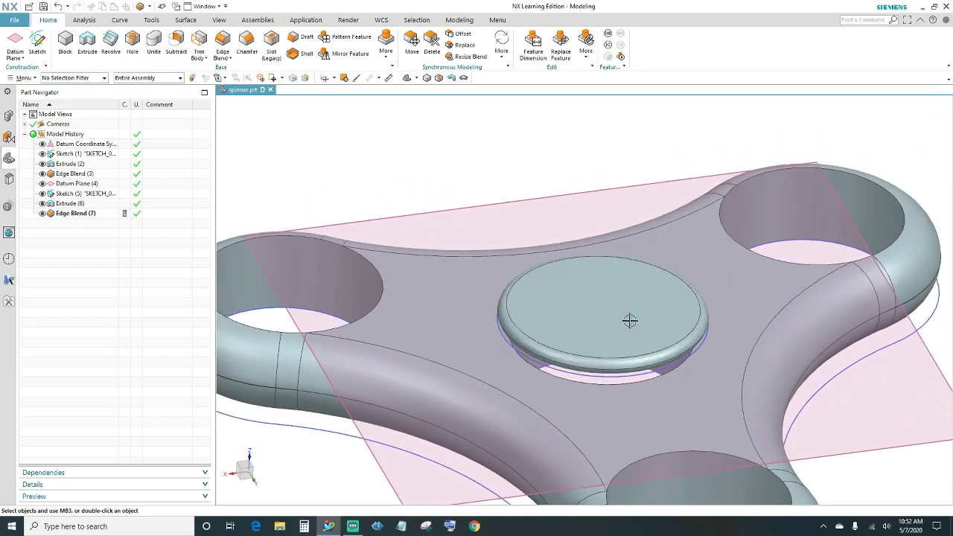
{"action": "left_click", "coordinate": [610, 381]}
{"action": "key", "text": "Escape"}
{"action": "mouse_move", "coordinate": [830, 422]}
{"action": "middle_mouse_down"}
{"action": "mouse_move", "coordinate": [816, 340]}
{"action": "mouse_move", "coordinate": [736, 351]}
{"action": "mouse_move", "coordinate": [807, 397]}
{"action": "mouse_move", "coordinate": [761, 307]}
{"action": "mouse_move", "coordinate": [847, 308]}
{"action": "mouse_move", "coordinate": [834, 304]}
{"action": "middle_mouse_up"}
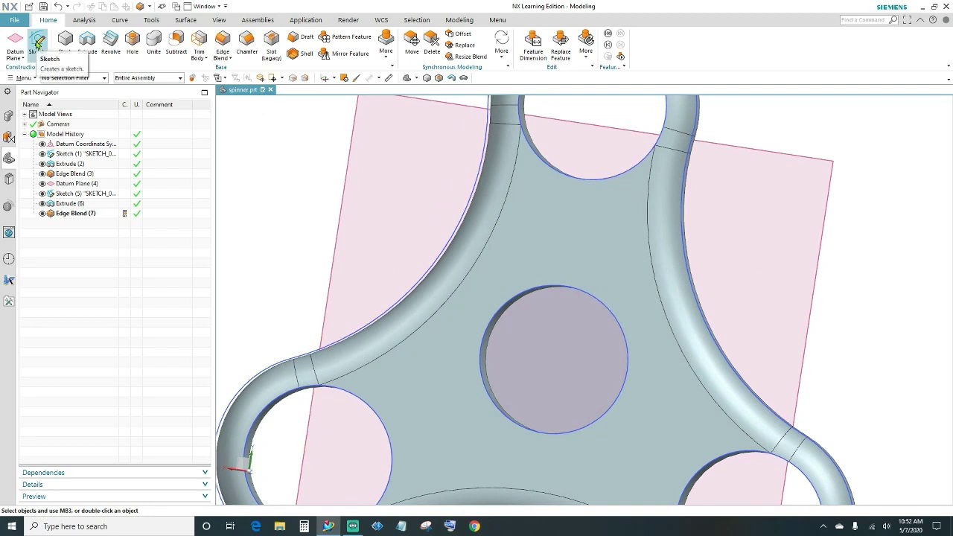
{"action": "left_click", "coordinate": [37, 43]}
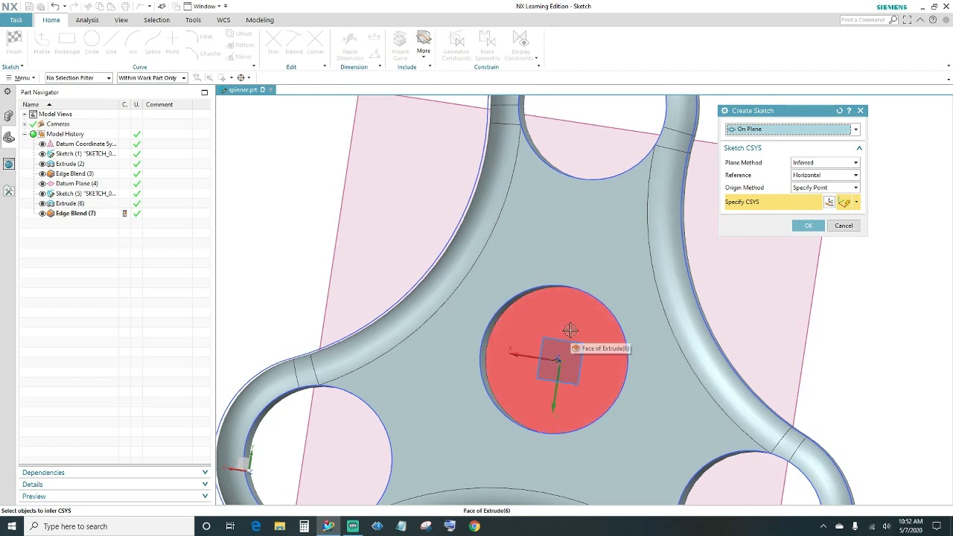
{"action": "left_click", "coordinate": [569, 330]}
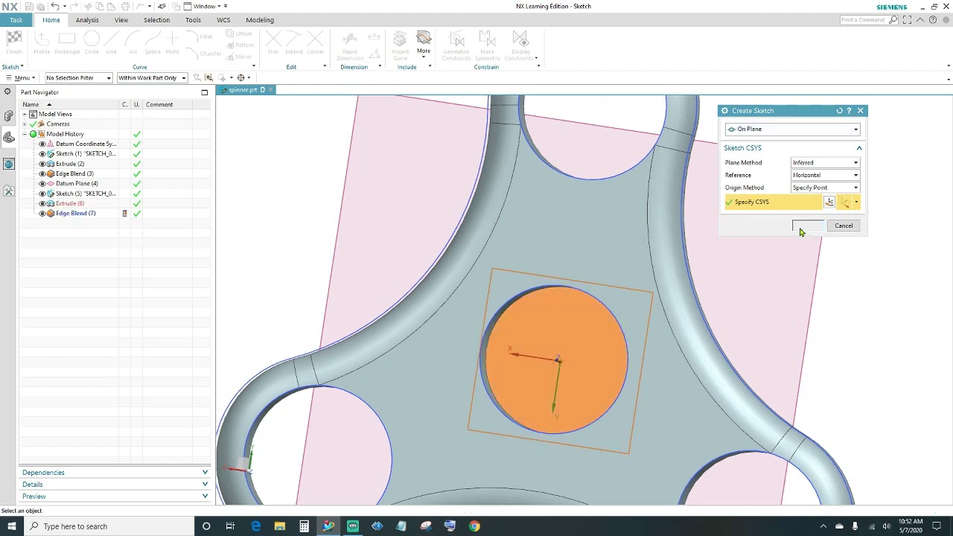
{"action": "left_click", "coordinate": [808, 225]}
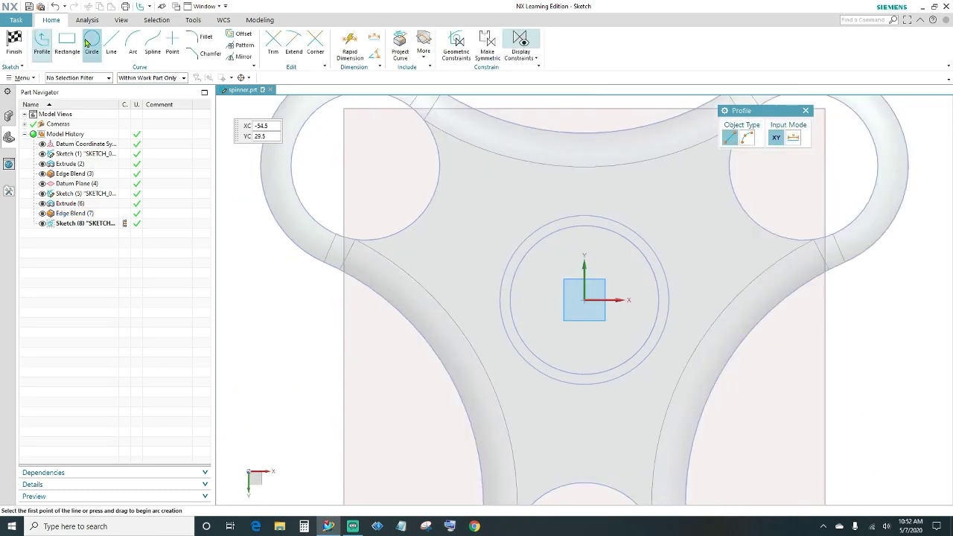
Draw a small circle off-centre on the disc face and dimension its diameter to 5 mm
{"action": "left_click", "coordinate": [88, 42]}
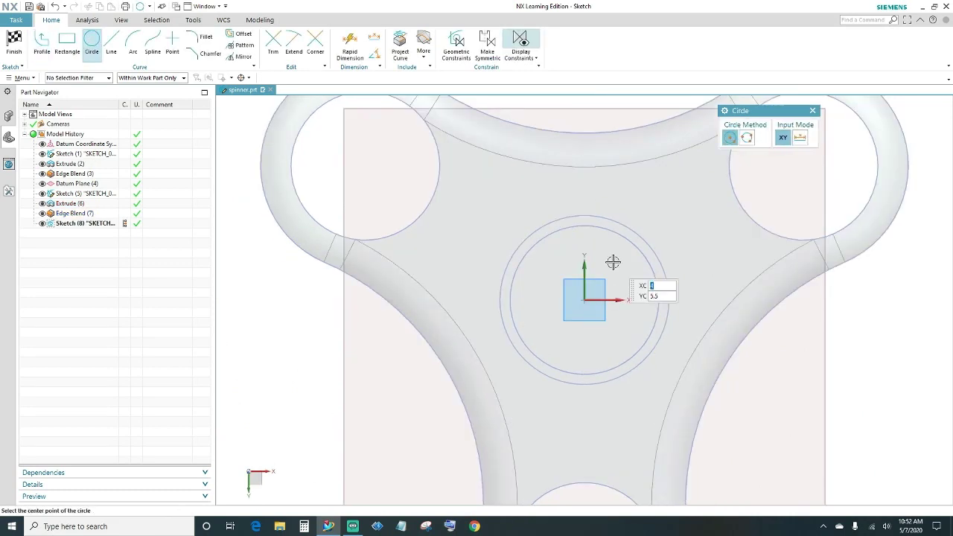
{"action": "left_click", "coordinate": [613, 262]}
{"action": "left_click", "coordinate": [617, 264]}
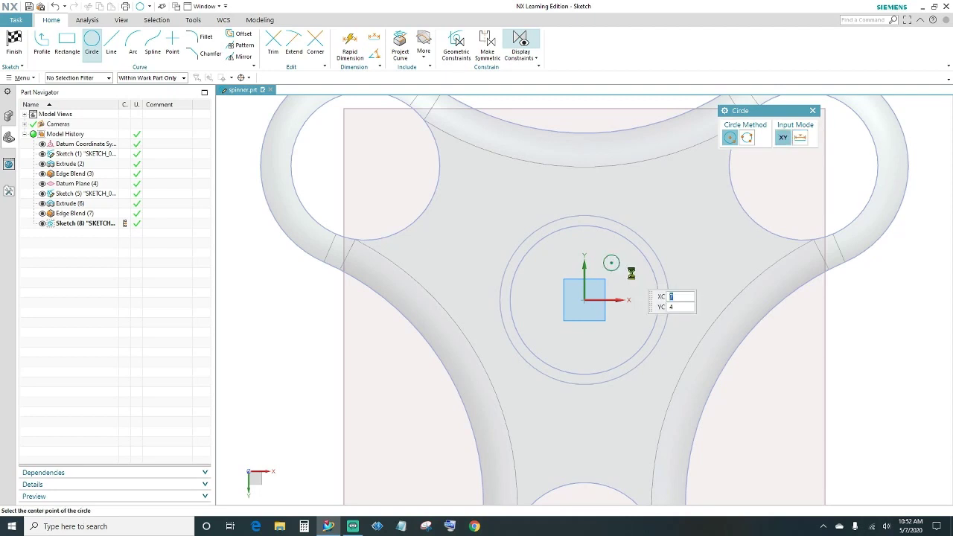
{"action": "key", "text": "Escape"}
{"action": "left_click", "coordinate": [349, 50]}
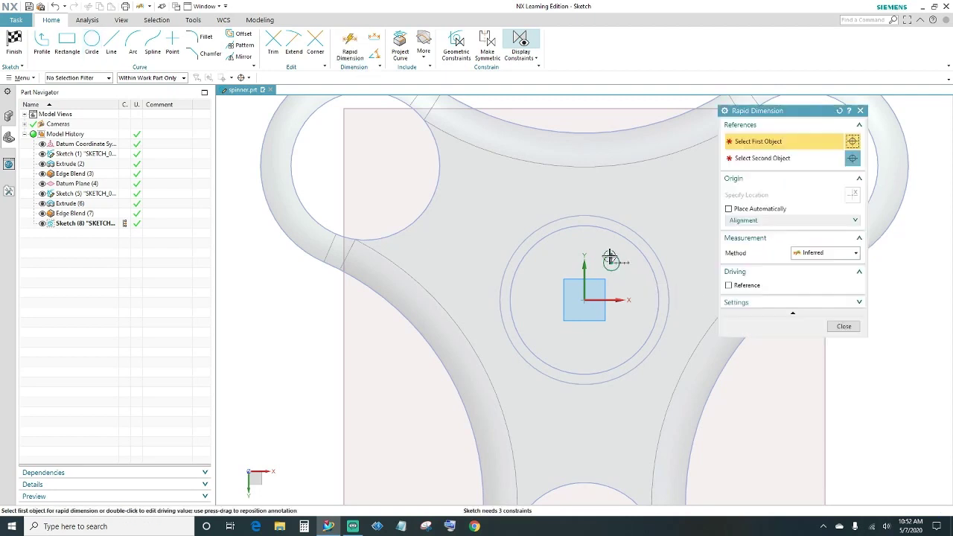
{"action": "left_click", "coordinate": [609, 258]}
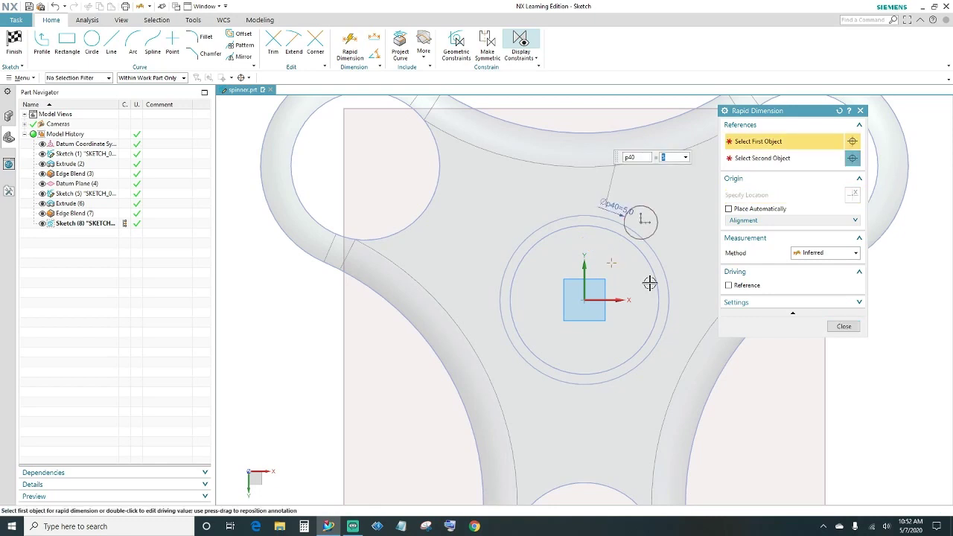
{"action": "left_click", "coordinate": [625, 221]}
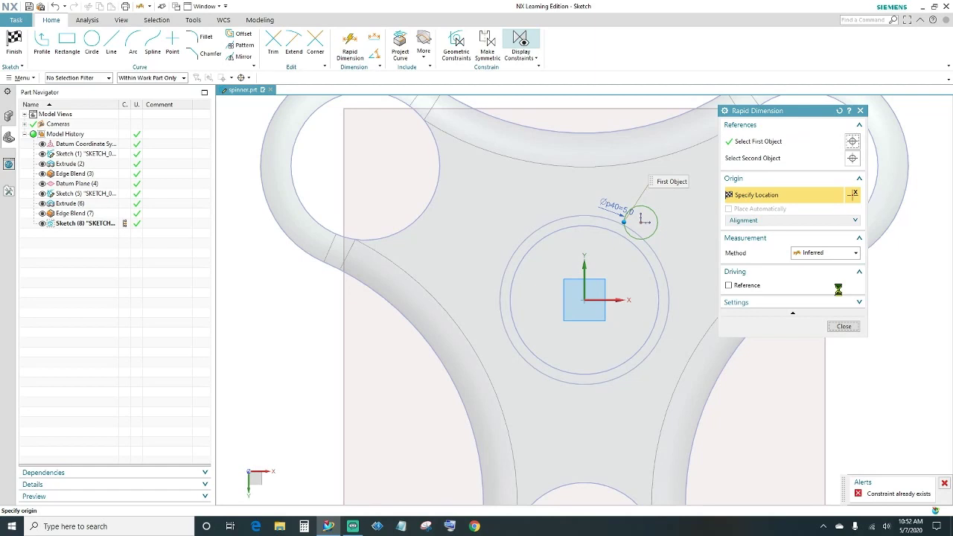
{"action": "key", "text": "Escape"}
Make the 5 mm circle's centre coincident with the sketch origin and finish the sketch
{"action": "middle_click_drag", "start_coordinate": [630, 275], "coordinate": [645, 276]}
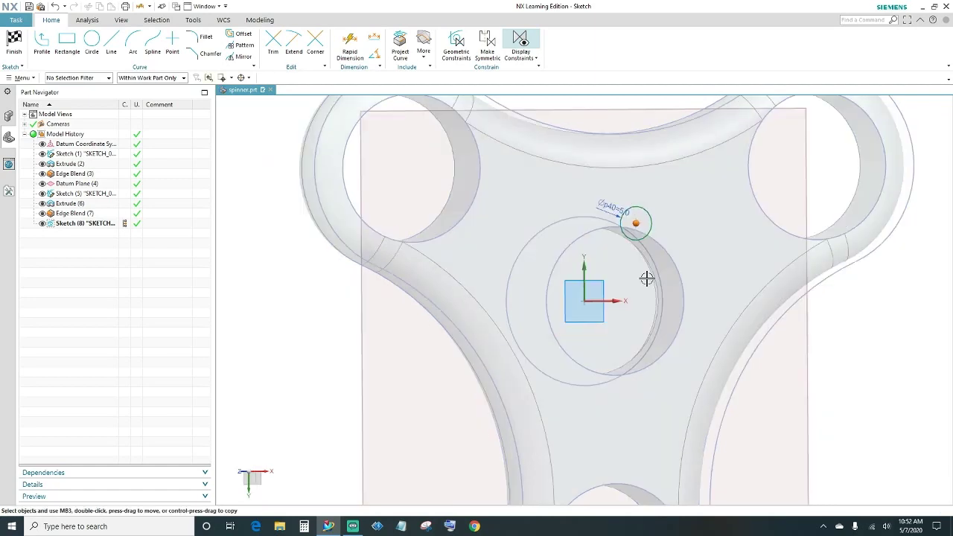
{"action": "left_click", "coordinate": [601, 298]}
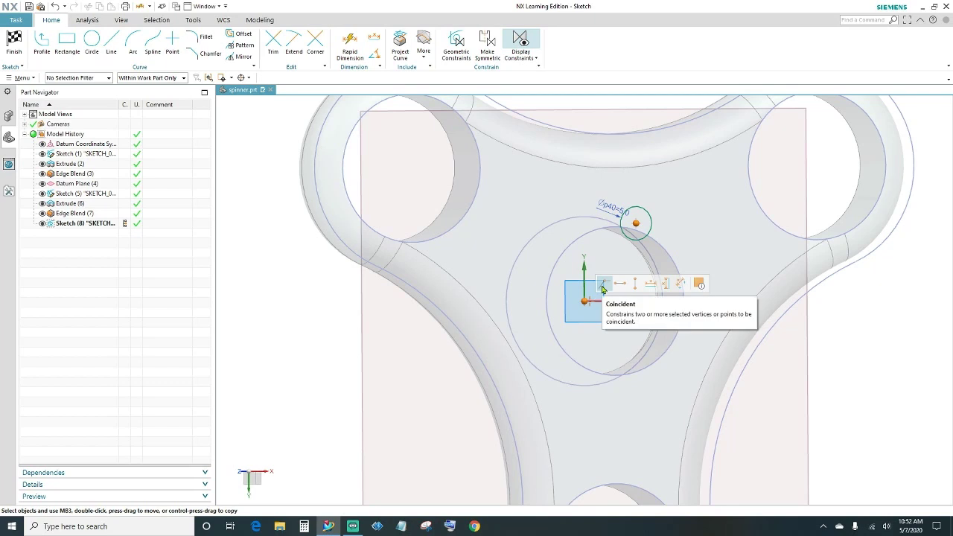
{"action": "middle_click_drag", "start_coordinate": [603, 289], "coordinate": [656, 321]}
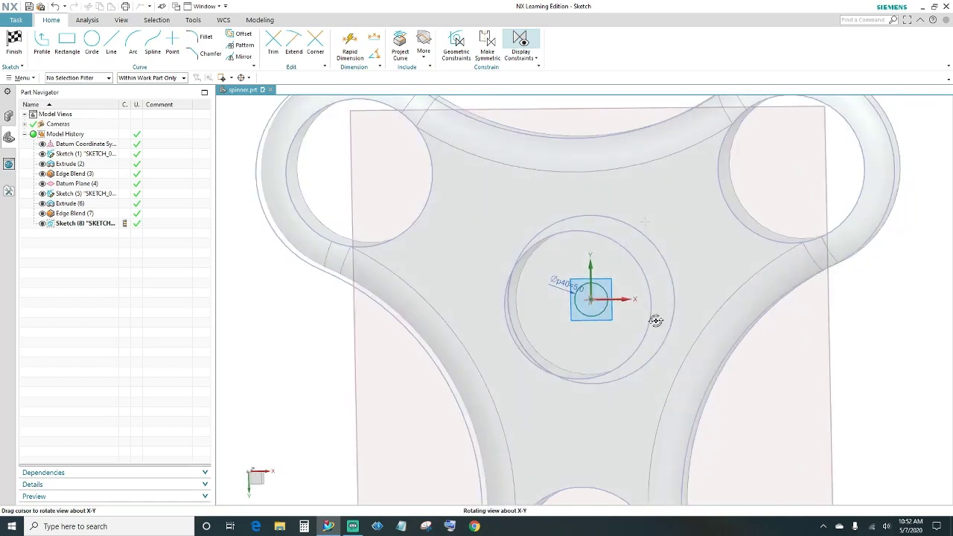
{"action": "key", "text": "F8"}
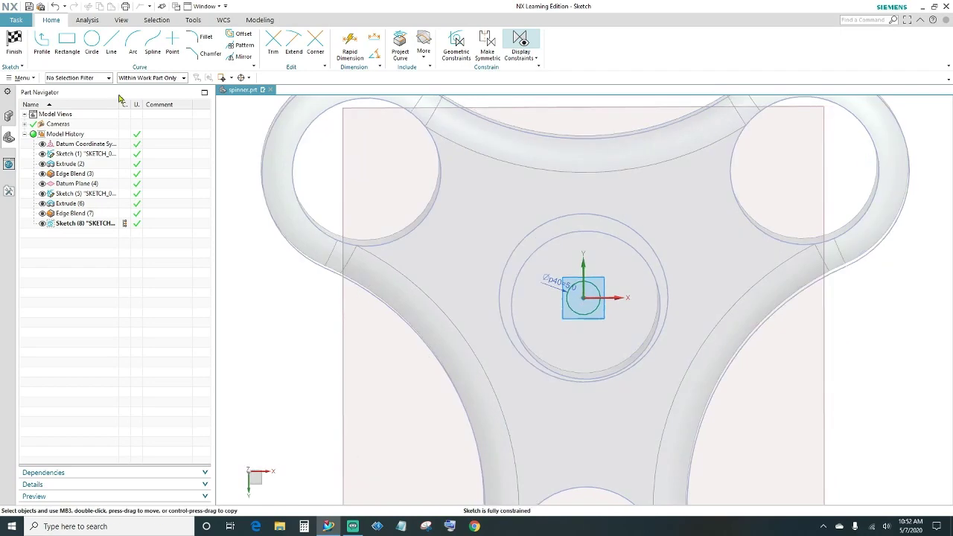
{"action": "left_click", "coordinate": [7, 48]}
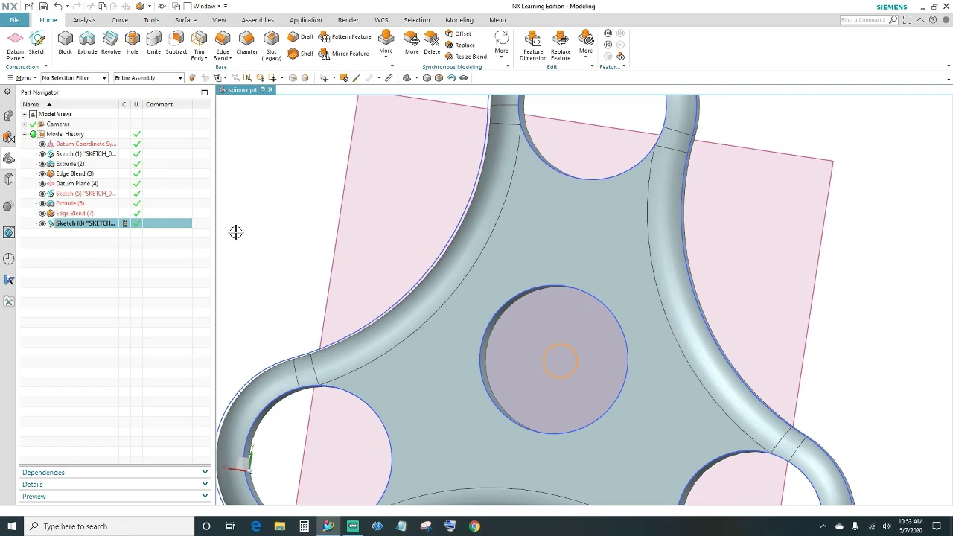
Extrude the 5 mm circle from 0 to 14 mm through the spinner's central hole as a separate pin with Boolean set to None
{"action": "left_click", "coordinate": [87, 43]}
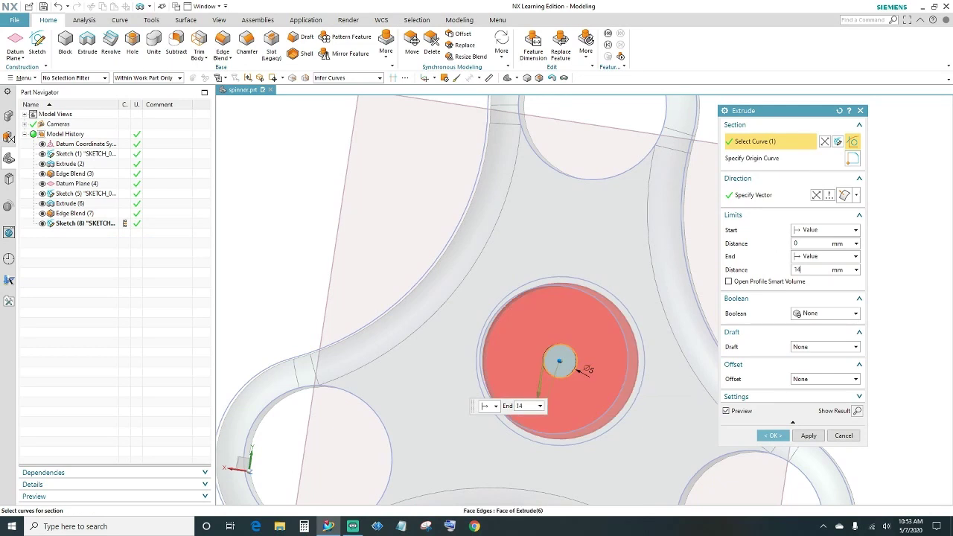
{"action": "type", "text": "14"}
{"action": "key", "text": "Tab"}
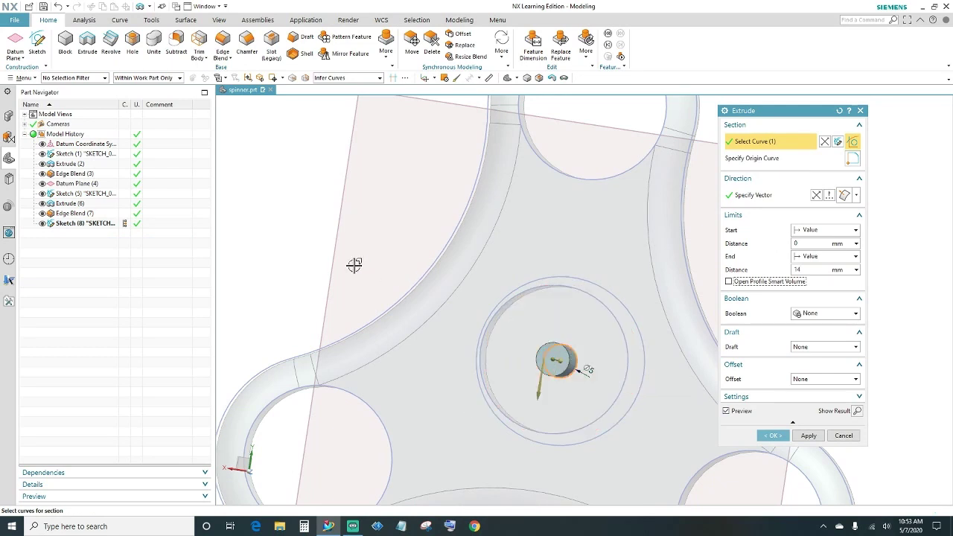
{"action": "mouse_move", "coordinate": [355, 265]}
{"action": "middle_mouse_down"}
{"action": "mouse_move", "coordinate": [391, 273]}
{"action": "mouse_move", "coordinate": [420, 290]}
{"action": "mouse_move", "coordinate": [420, 300]}
{"action": "mouse_move", "coordinate": [428, 283]}
{"action": "middle_mouse_up"}
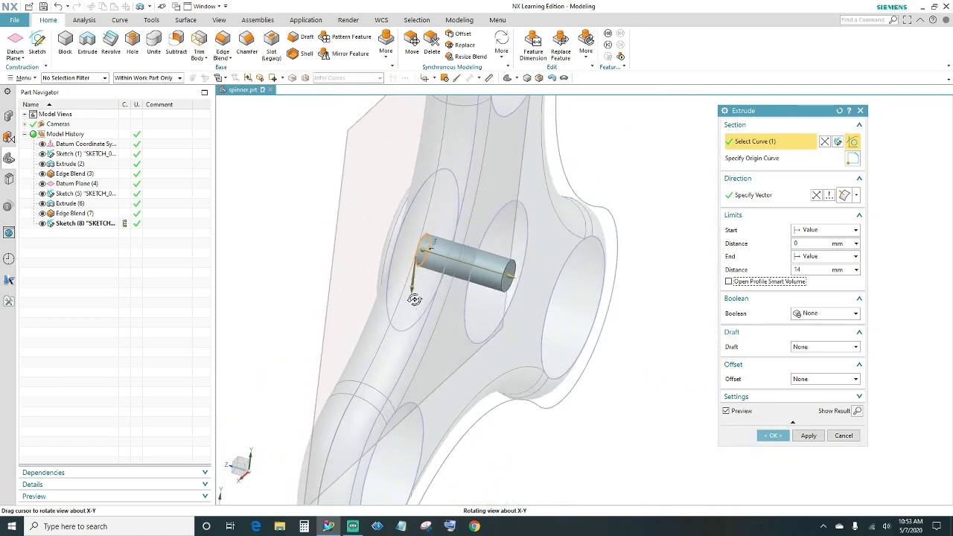
{"action": "left_click", "coordinate": [772, 435]}
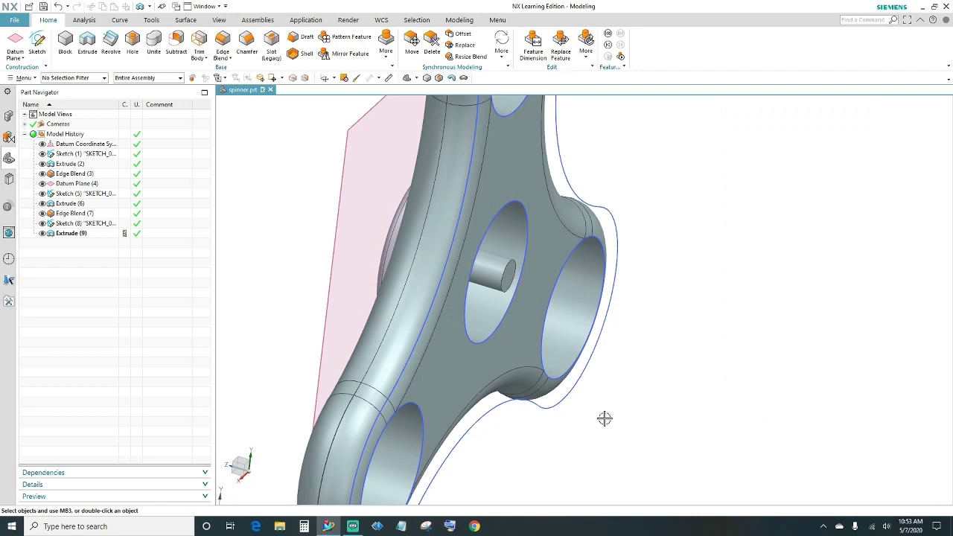
Start a new sketch on the free end face of the central pin
{"action": "middle_click_drag", "start_coordinate": [606, 431], "coordinate": [493, 377]}
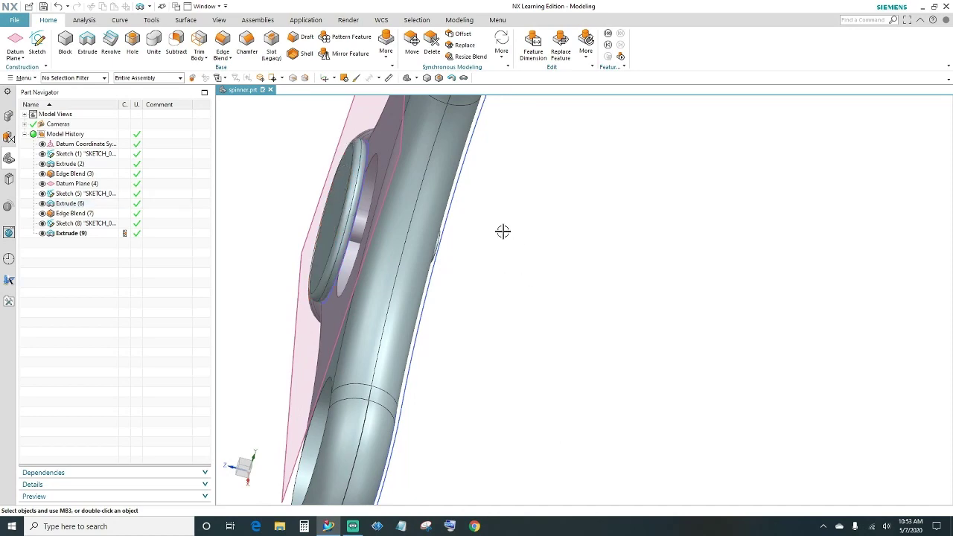
{"action": "middle_click_drag", "start_coordinate": [521, 313], "coordinate": [489, 315]}
{"action": "middle_click_drag", "start_coordinate": [604, 365], "coordinate": [568, 402], "text": "shift"}
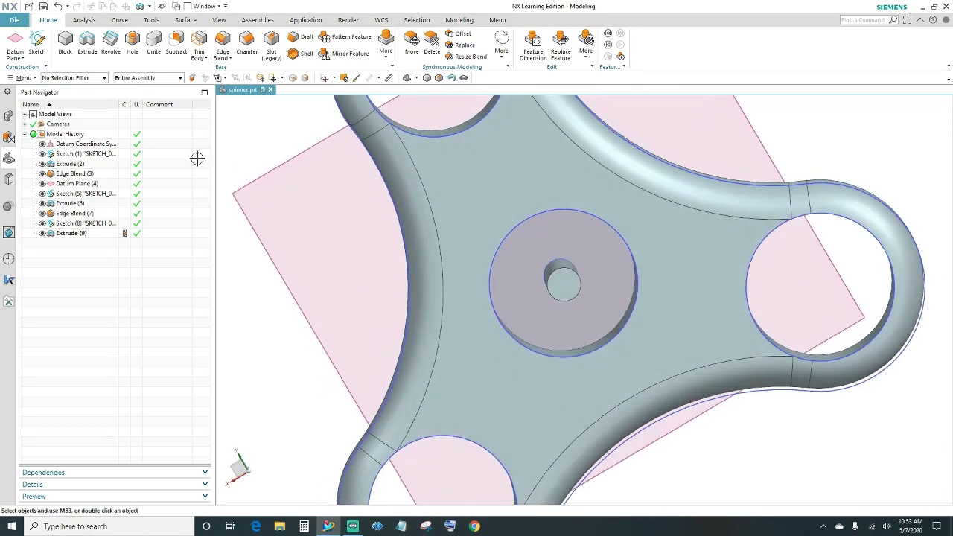
{"action": "left_click", "coordinate": [37, 43]}
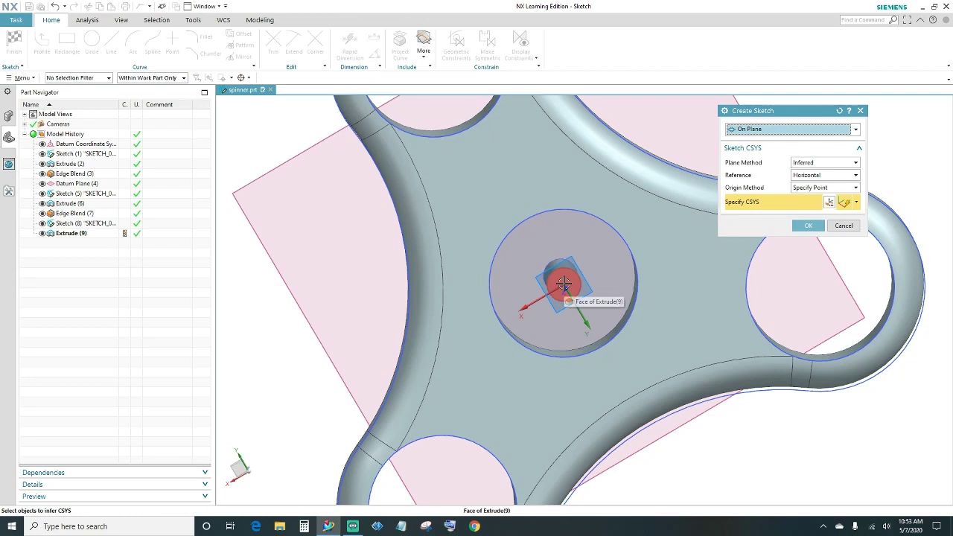
{"action": "left_click", "coordinate": [565, 279]}
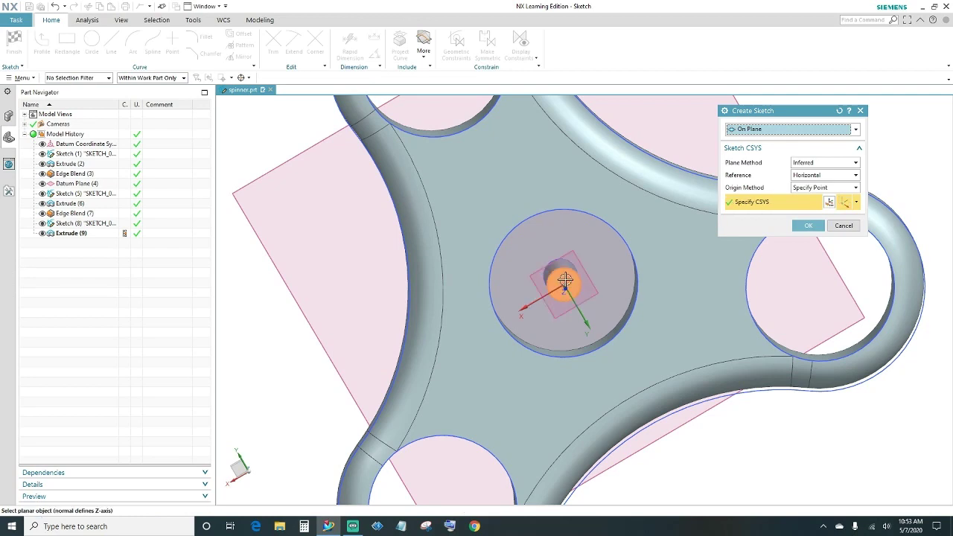
{"action": "left_click", "coordinate": [807, 224]}
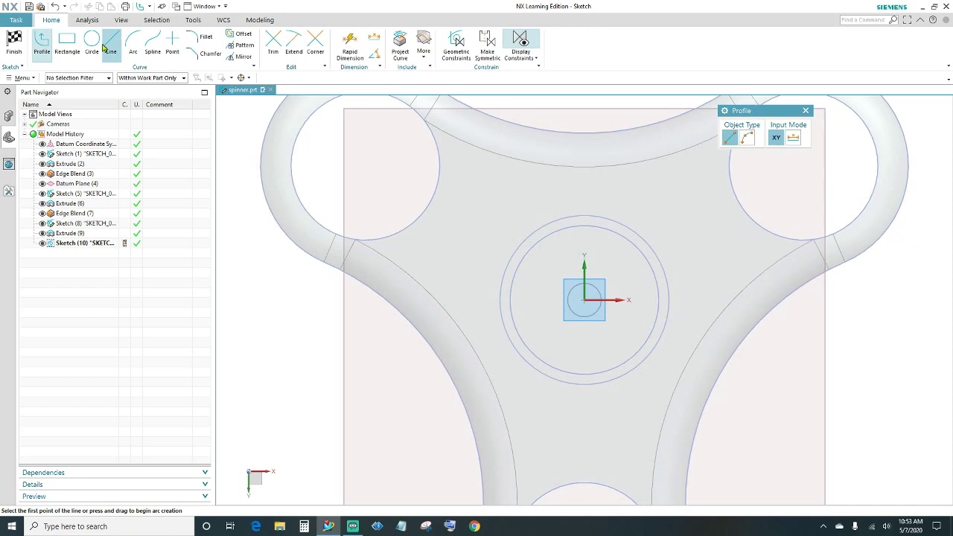
Draw a circle away from the central hole and dimension its diameter to 25 mm
{"action": "left_click", "coordinate": [92, 43]}
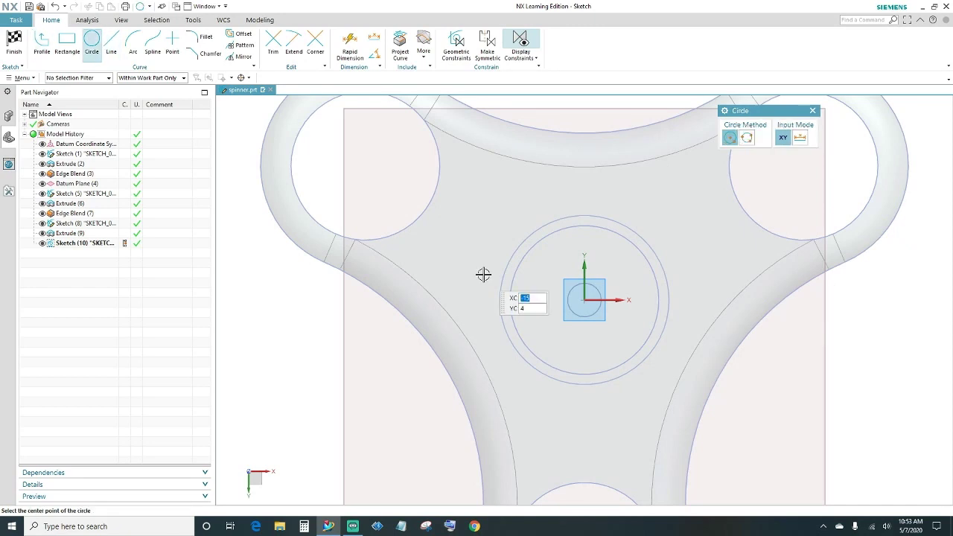
{"action": "left_click", "coordinate": [665, 197]}
{"action": "left_click", "coordinate": [696, 232]}
{"action": "key", "text": "Escape"}
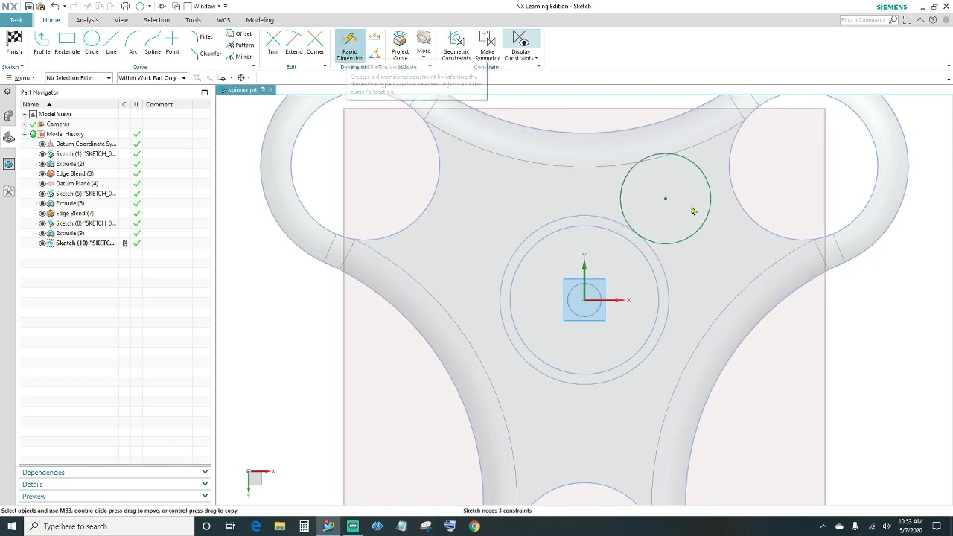
{"action": "left_click", "coordinate": [665, 198]}
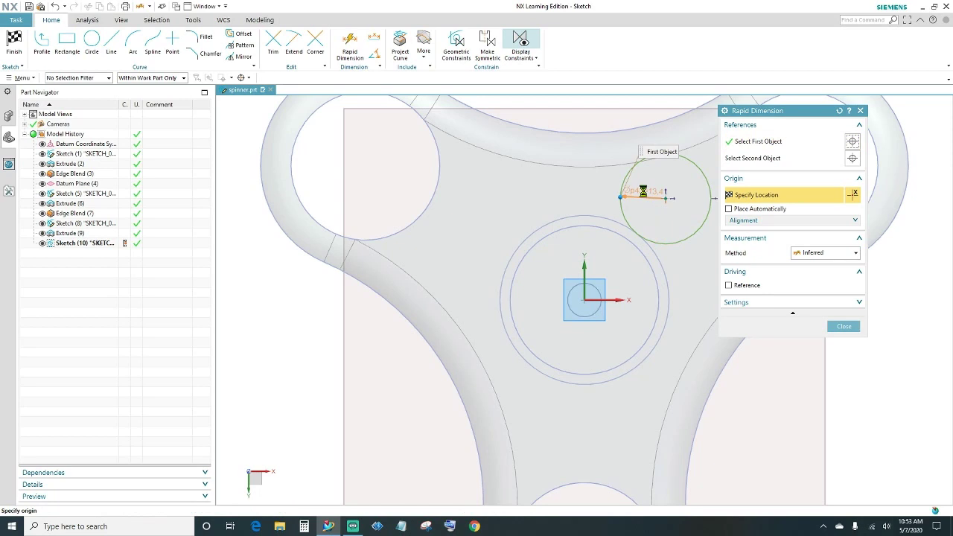
{"action": "left_click", "coordinate": [643, 192]}
{"action": "scroll", "coordinate": [672, 238], "scroll_direction": "down", "scroll_amount": 3}
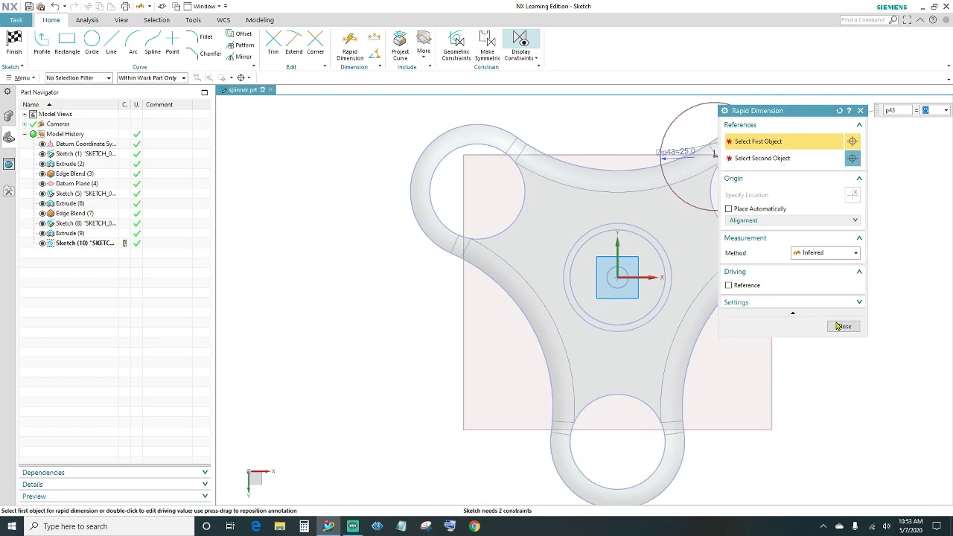
{"action": "left_click", "coordinate": [842, 326]}
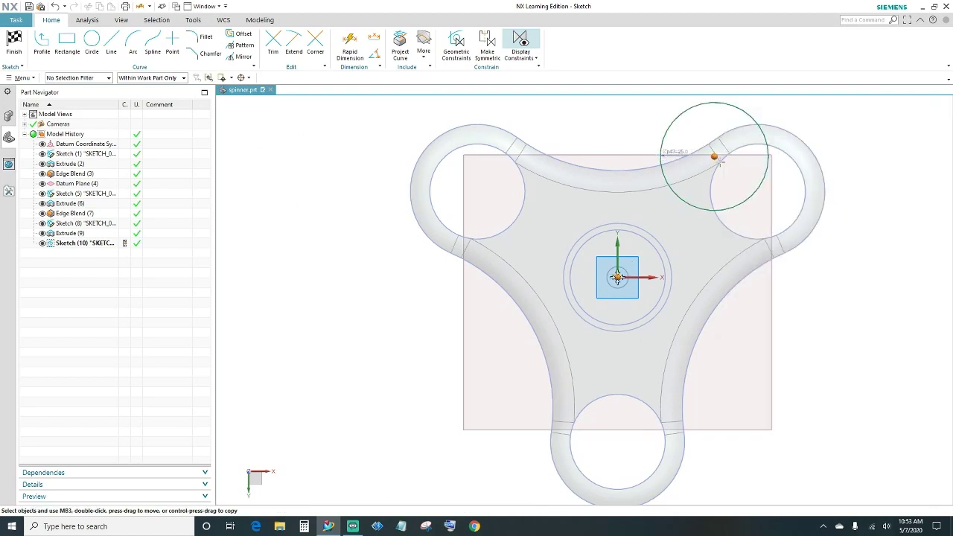
Move the 25 mm circle's centre onto the sketch origin at the central pin and finish the sketch
{"action": "left_click_drag", "start_coordinate": [713, 157], "coordinate": [617, 278]}
{"action": "mouse_move", "coordinate": [617, 278]}
{"action": "middle_mouse_down"}
{"action": "mouse_move", "coordinate": [442, 329]}
{"action": "mouse_move", "coordinate": [493, 348]}
{"action": "mouse_move", "coordinate": [374, 312]}
{"action": "middle_mouse_up"}
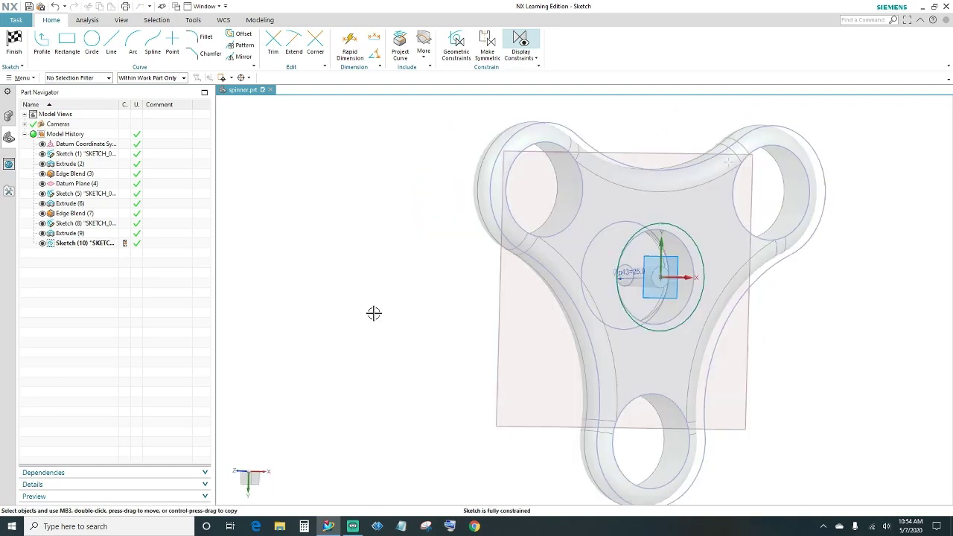
{"action": "left_click", "coordinate": [15, 47]}
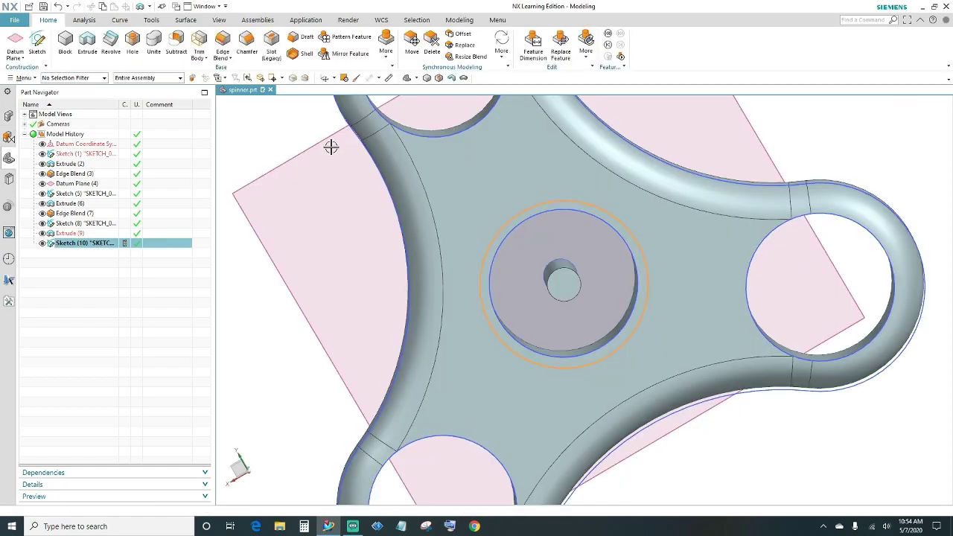
Extrude the 25 mm circle from 0 to 2 mm as a separate second cap with Boolean set to None
{"action": "left_click", "coordinate": [87, 41]}
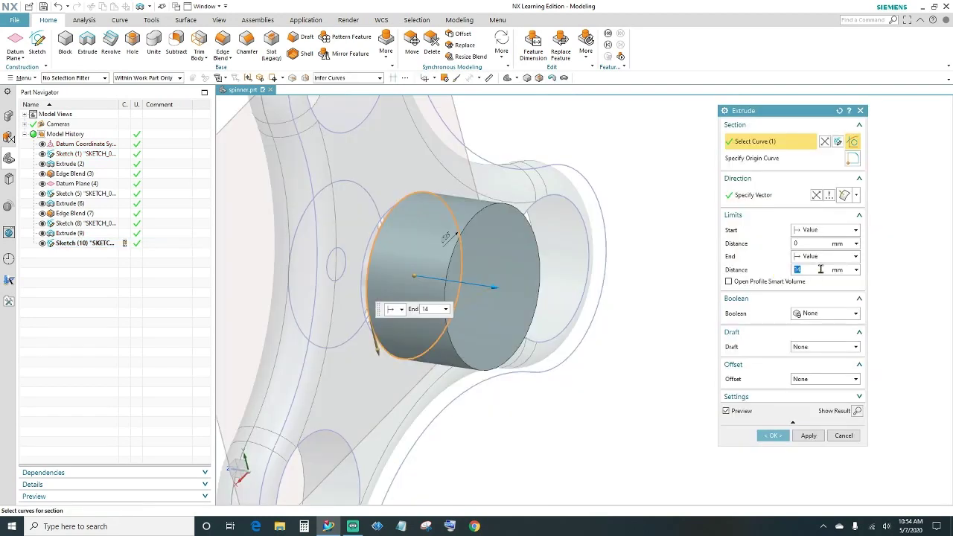
{"action": "type", "text": "2"}
{"action": "key", "text": "Tab"}
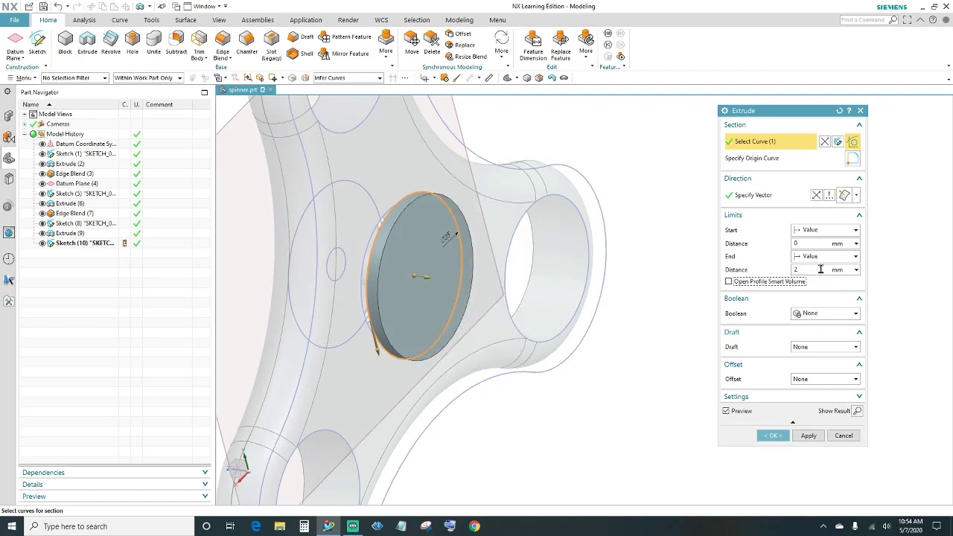
{"action": "mouse_move", "coordinate": [613, 385]}
{"action": "middle_mouse_down"}
{"action": "mouse_move", "coordinate": [625, 386]}
{"action": "mouse_move", "coordinate": [605, 381]}
{"action": "middle_mouse_up"}
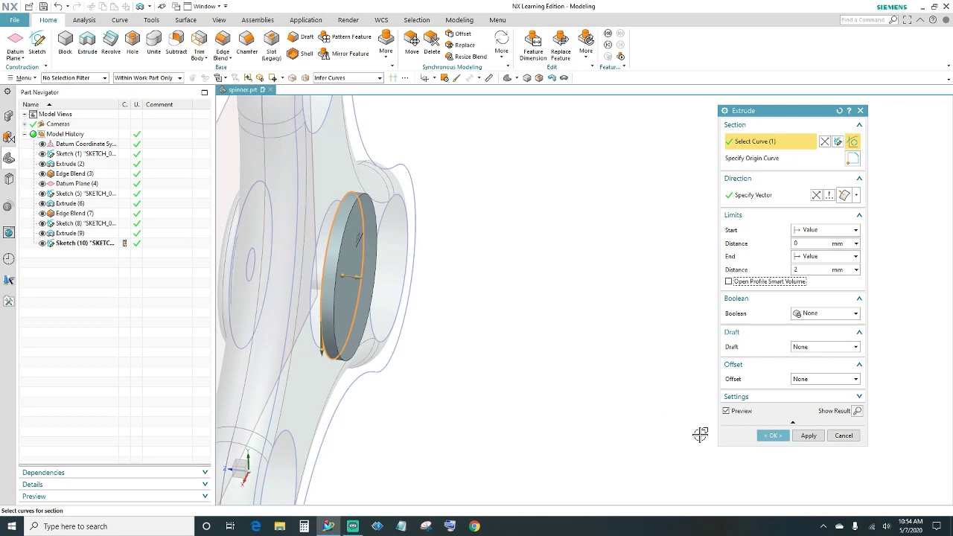
{"action": "left_click", "coordinate": [773, 435]}
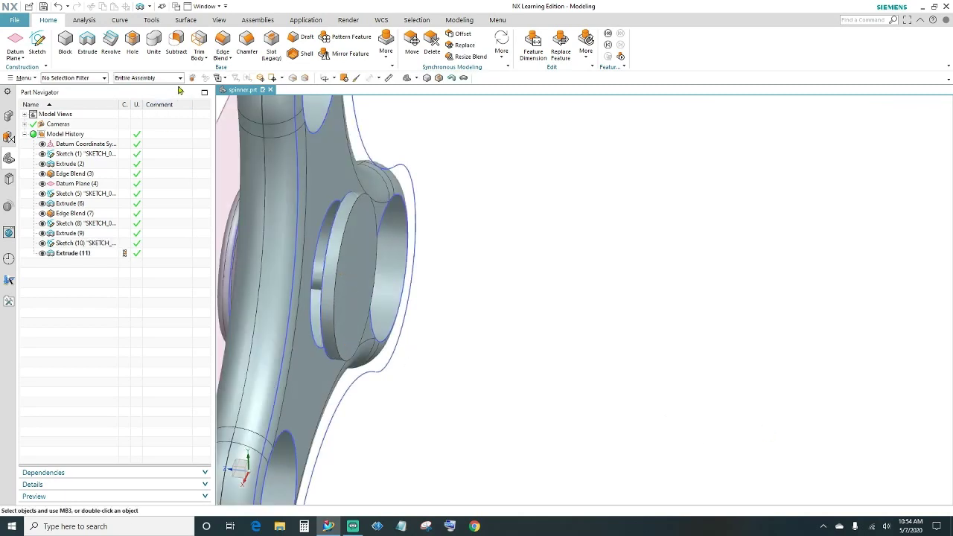
Apply a 1 mm edge blend to both circular edges of the second cap
{"action": "left_click", "coordinate": [223, 39]}
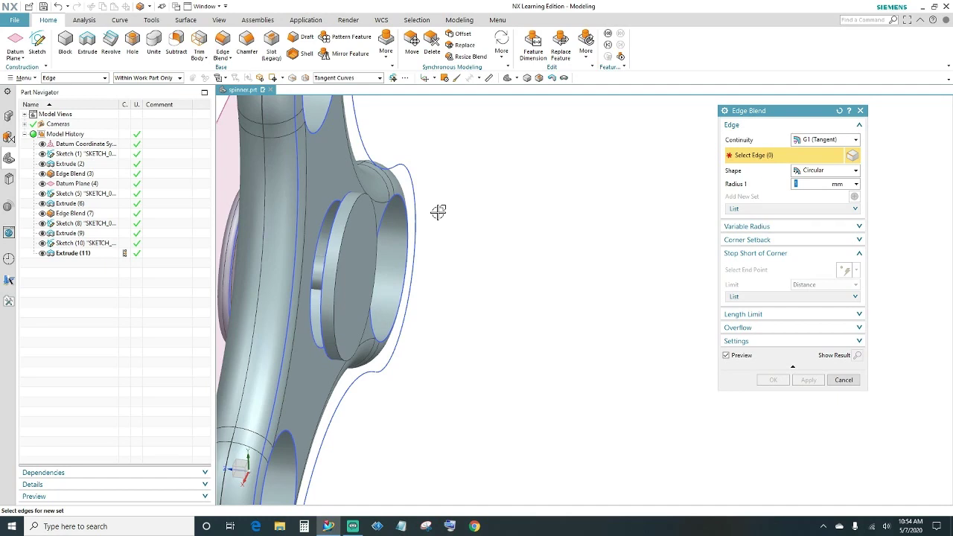
{"action": "left_click", "coordinate": [344, 231]}
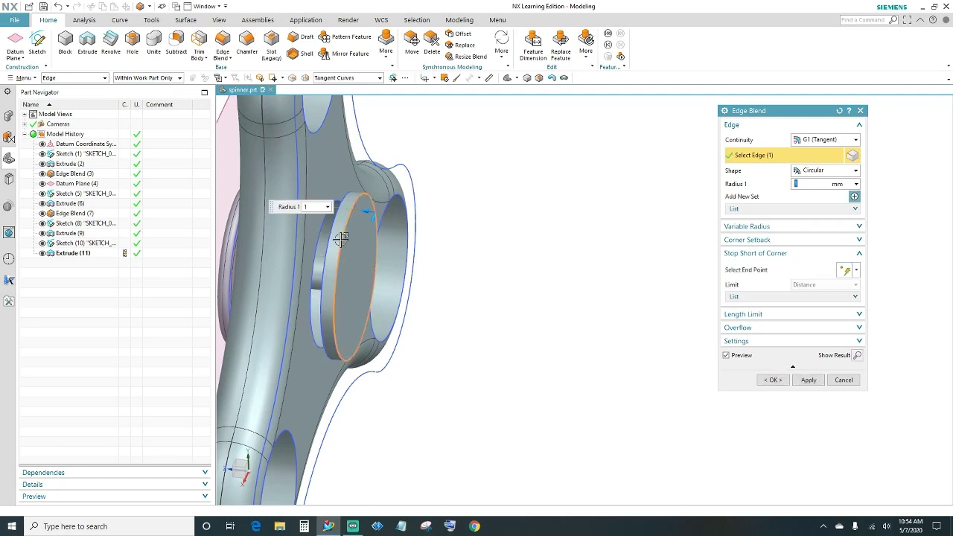
{"action": "left_click", "coordinate": [332, 238]}
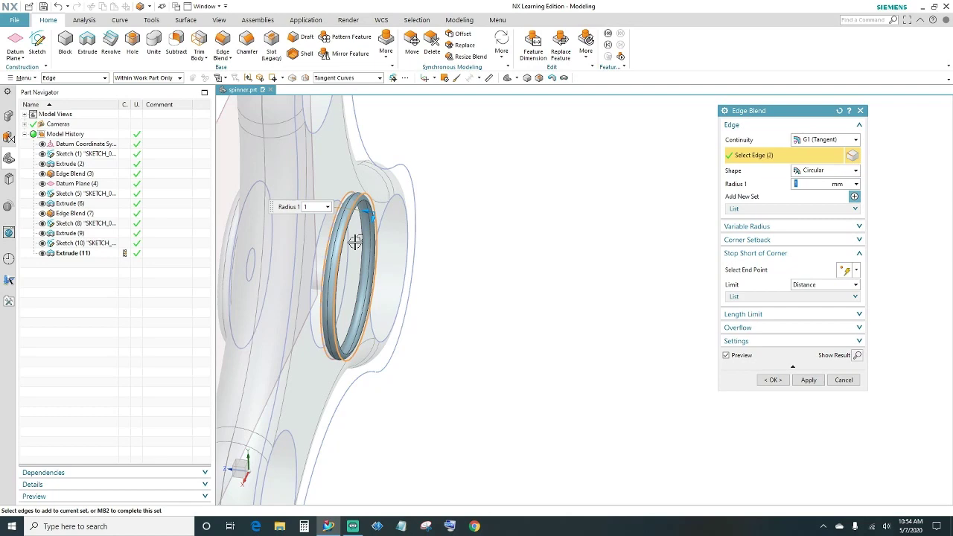
{"action": "left_click", "coordinate": [772, 379]}
Unite the two cap discs and the connecting pin into one solid body, keeping the spinner body separate
{"action": "middle_click_drag", "start_coordinate": [506, 364], "coordinate": [479, 305]}
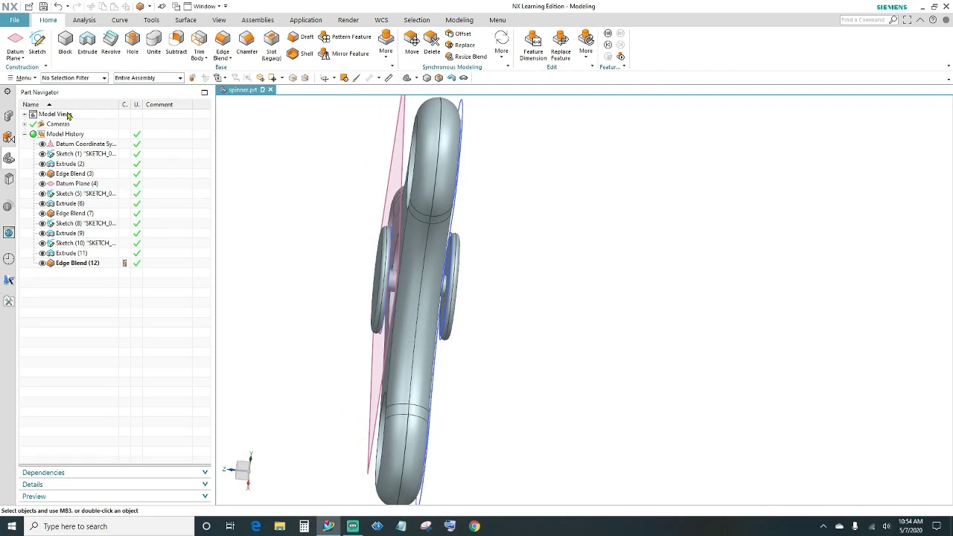
{"action": "left_click", "coordinate": [153, 45]}
{"action": "left_click", "coordinate": [387, 281]}
{"action": "left_click", "coordinate": [445, 285]}
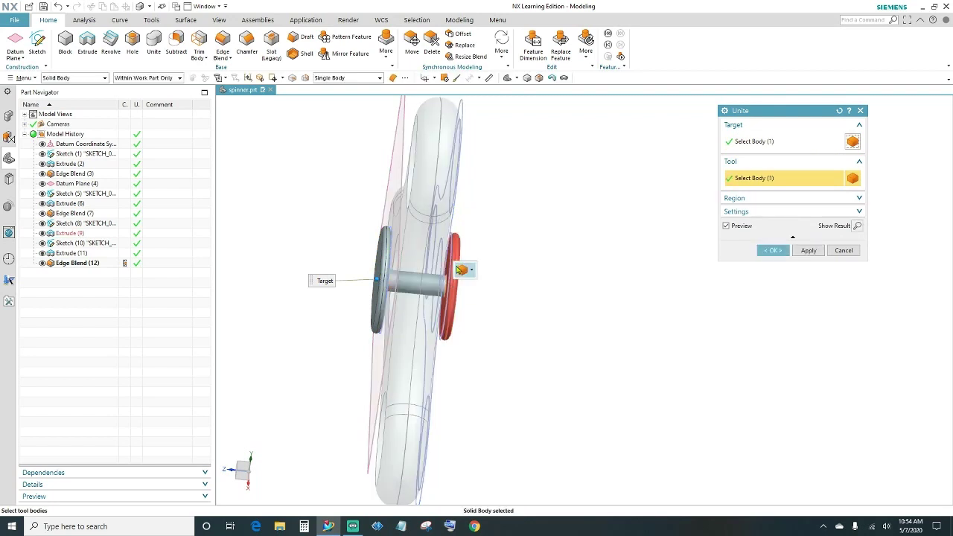
{"action": "left_click", "coordinate": [772, 250]}
Move everything except the two solid bodies, meaning all sketches and datums, to layer 5
{"action": "middle_click_drag", "start_coordinate": [542, 352], "coordinate": [764, 368]}
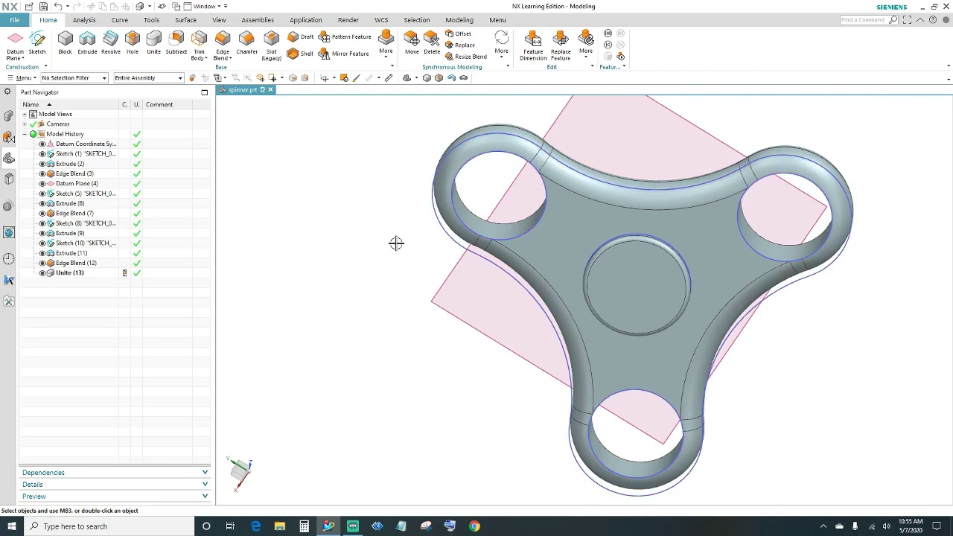
{"action": "left_click", "coordinate": [219, 22]}
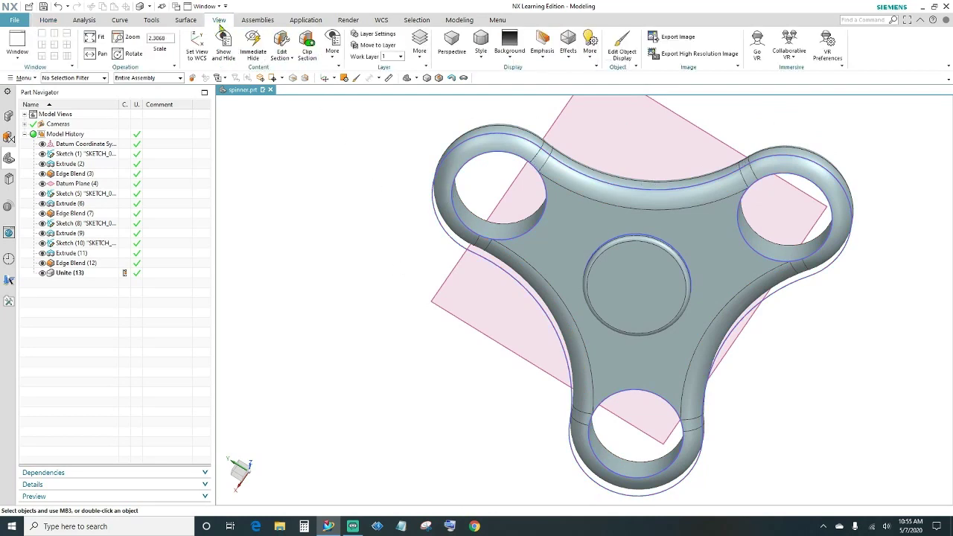
{"action": "left_click", "coordinate": [383, 46]}
{"action": "left_click", "coordinate": [566, 217]}
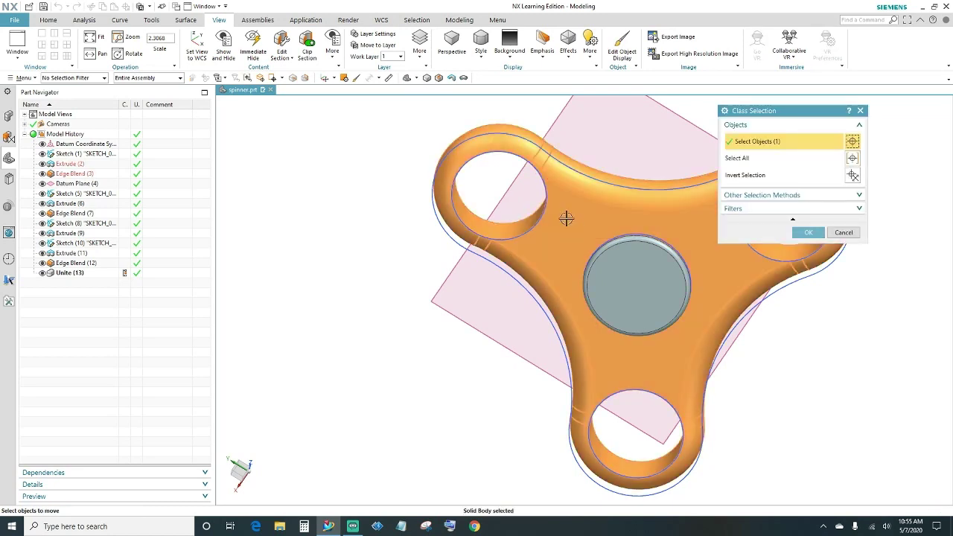
{"action": "left_click", "coordinate": [622, 269]}
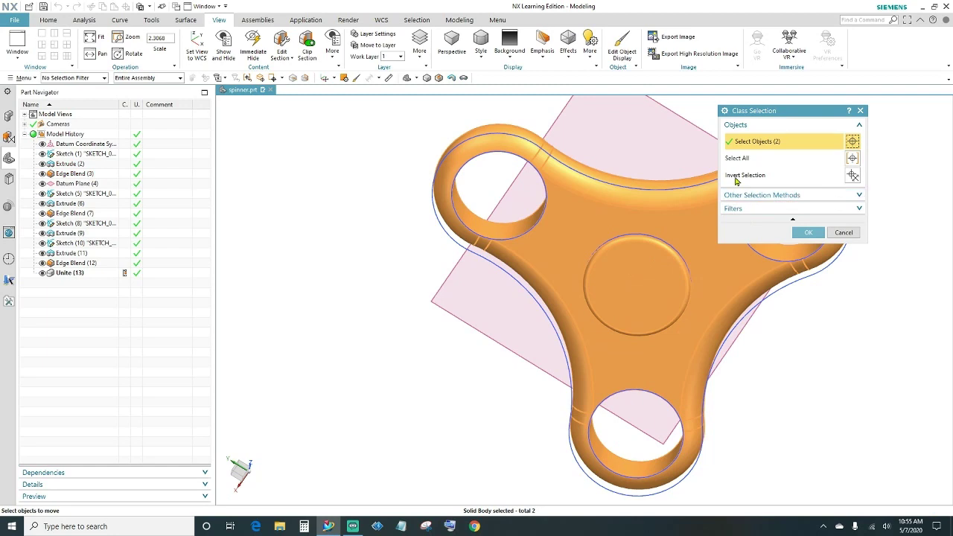
{"action": "left_click", "coordinate": [852, 176]}
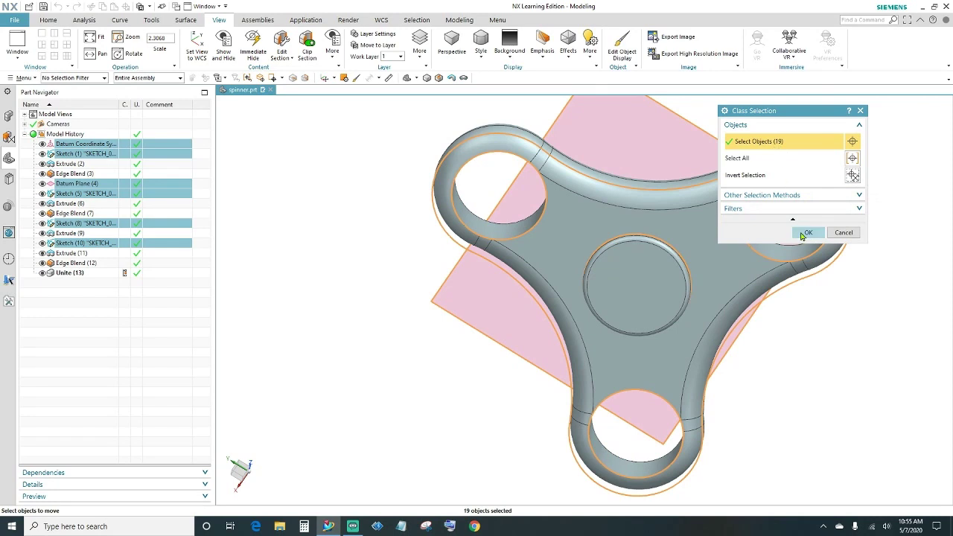
{"action": "left_click", "coordinate": [806, 233]}
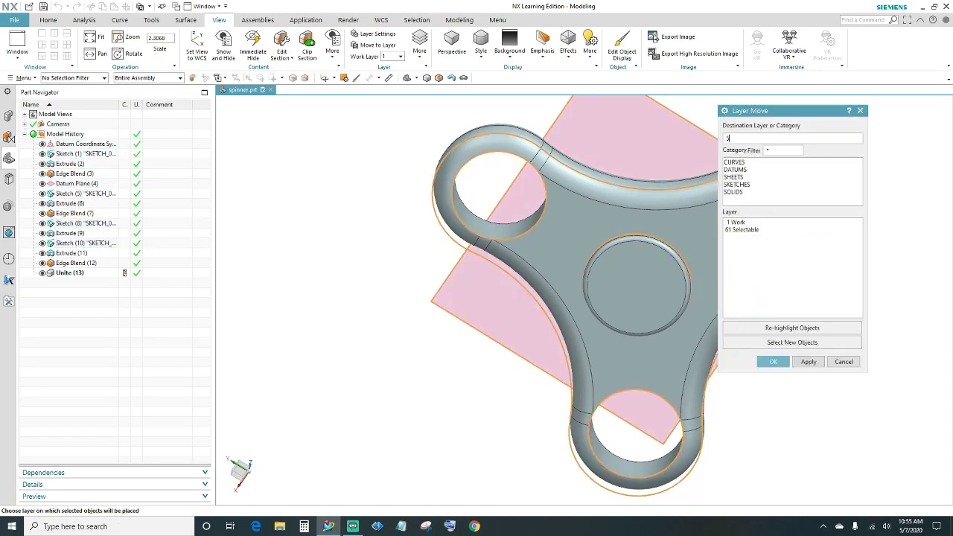
{"action": "left_click", "coordinate": [773, 361]}
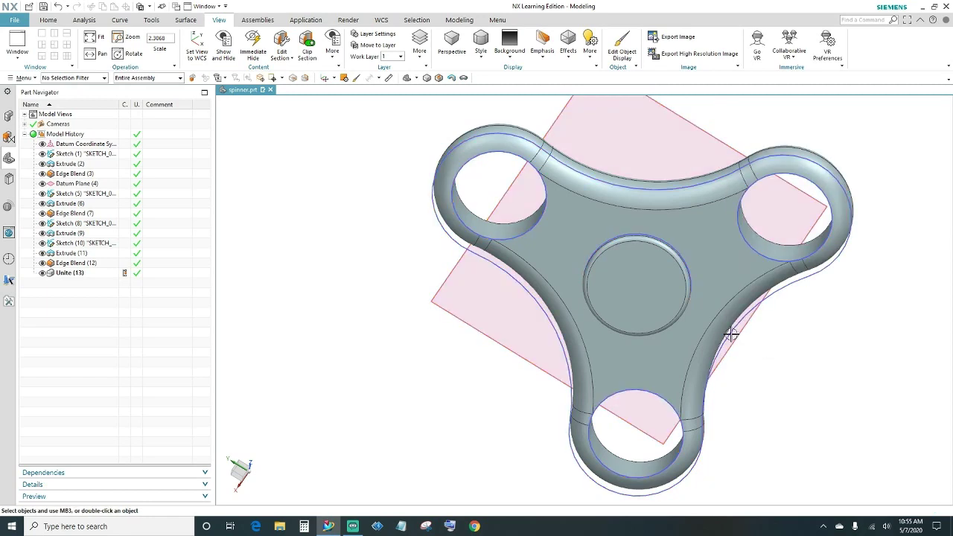
Turn off layer 5 in the layer settings to hide the sketches and datums
{"action": "left_click", "coordinate": [375, 34]}
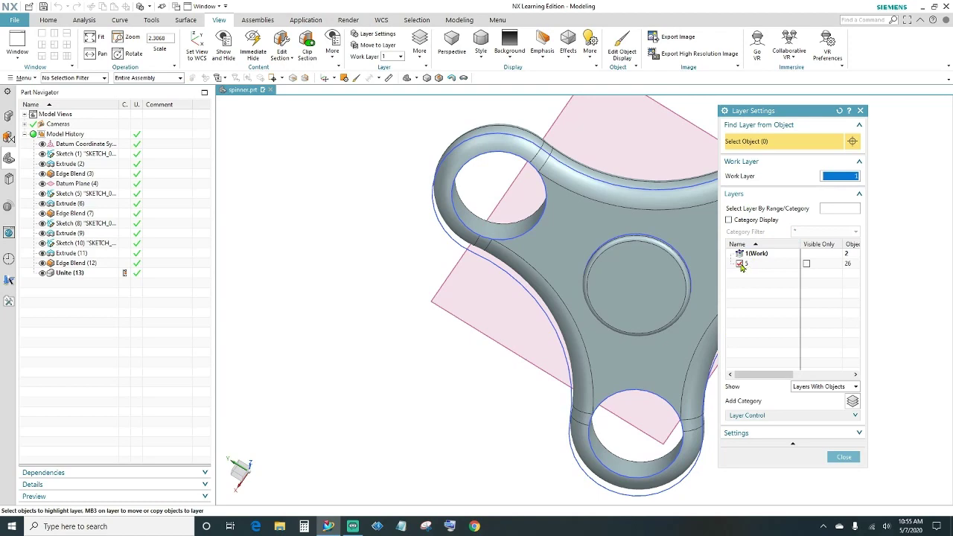
{"action": "left_click", "coordinate": [739, 263]}
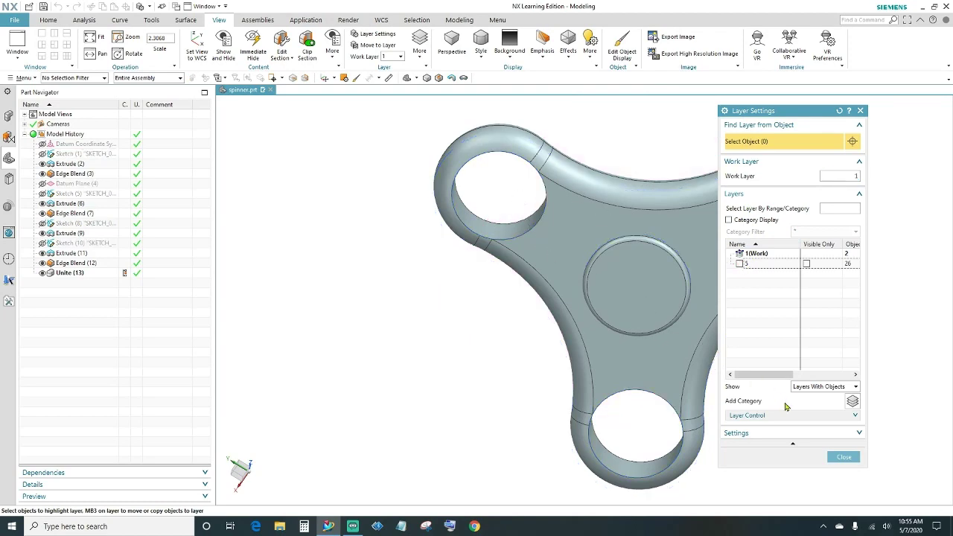
{"action": "left_click", "coordinate": [844, 456]}
Set the model's rendering style to Shaded, without edges
{"action": "middle_click_drag", "start_coordinate": [876, 147], "coordinate": [821, 258]}
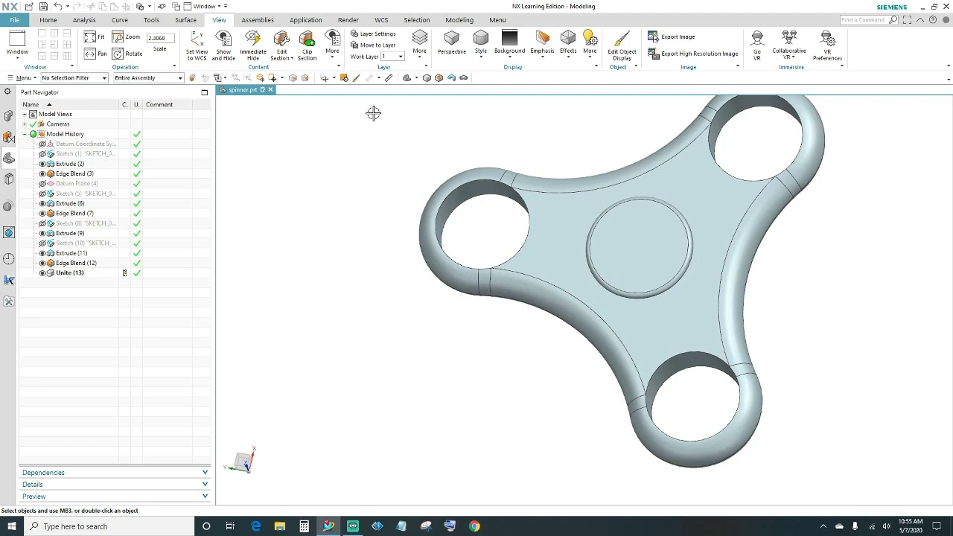
{"action": "left_click", "coordinate": [481, 49]}
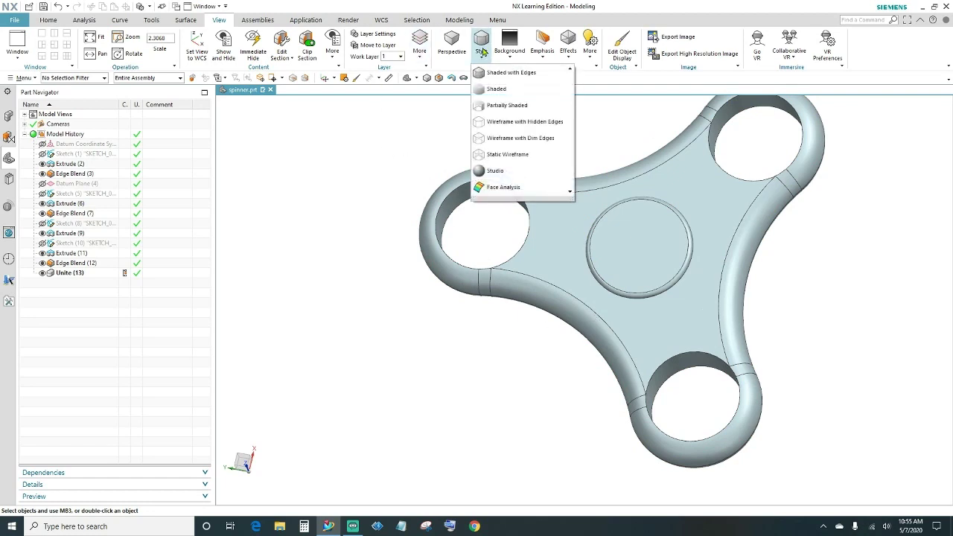
{"action": "left_click", "coordinate": [505, 91]}
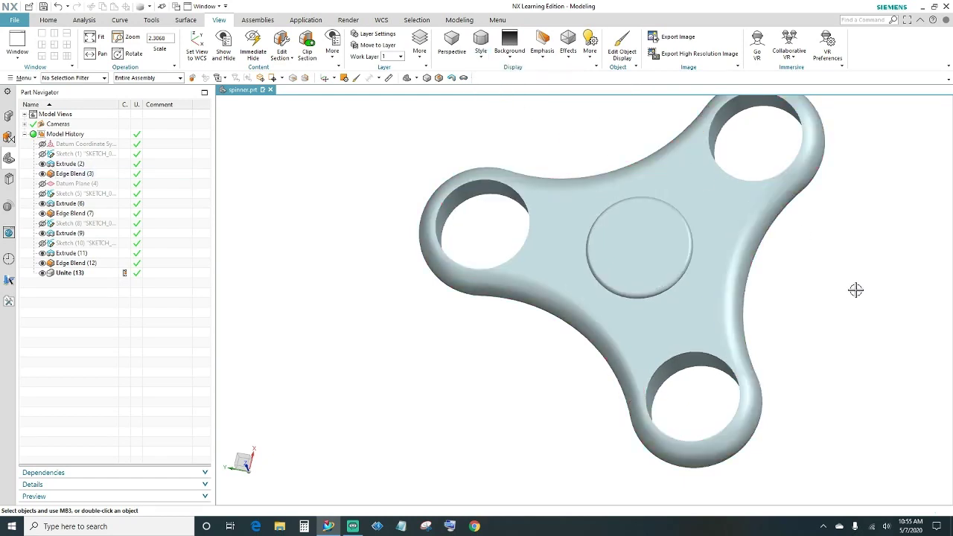
Change the three-lobed spinner body's display colour to a yellow-green from the colour palette
{"action": "middle_click_drag", "start_coordinate": [856, 290], "coordinate": [804, 288]}
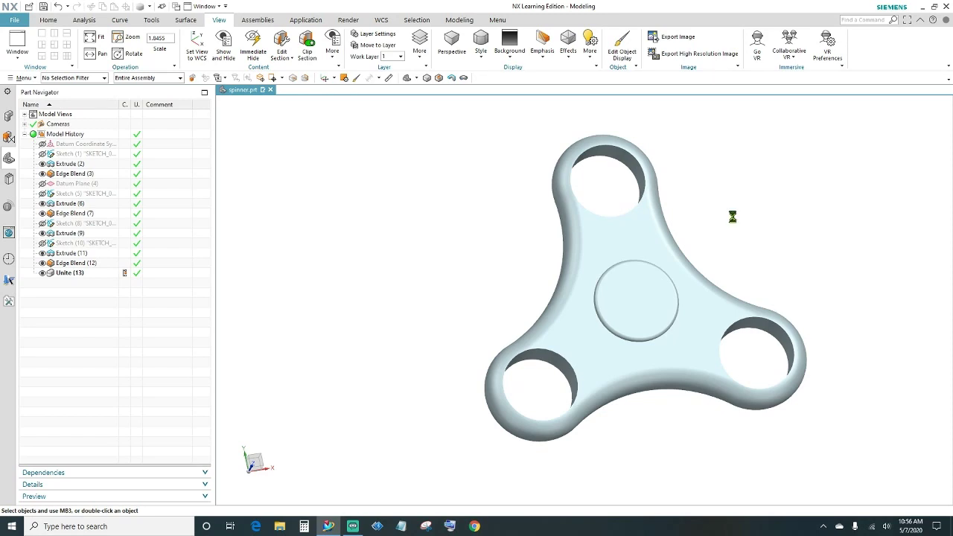
{"action": "left_click", "coordinate": [630, 233]}
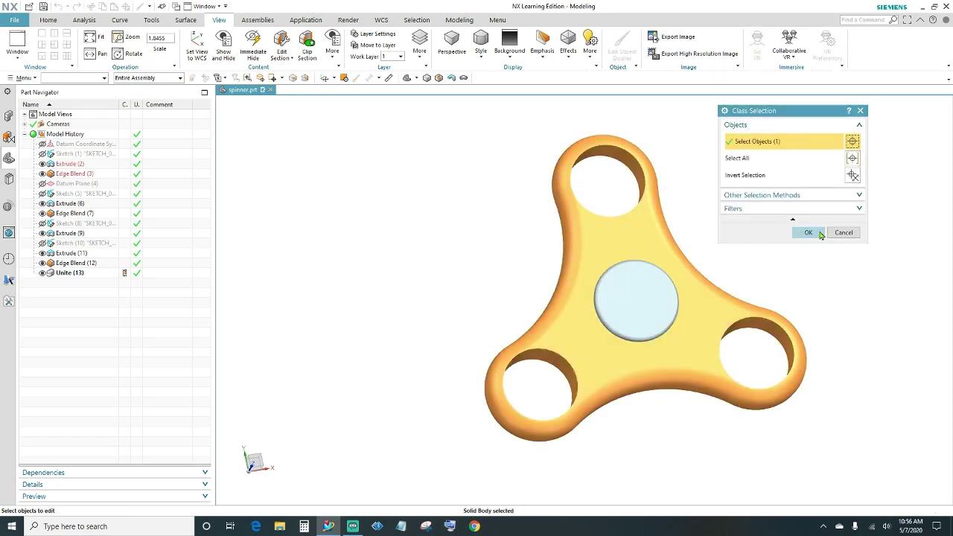
{"action": "left_click", "coordinate": [818, 234]}
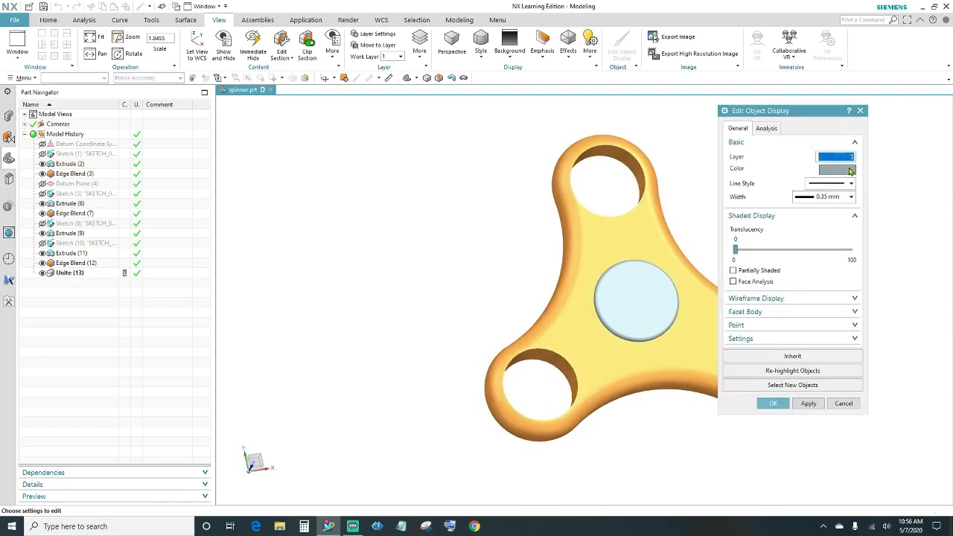
{"action": "left_click", "coordinate": [836, 171]}
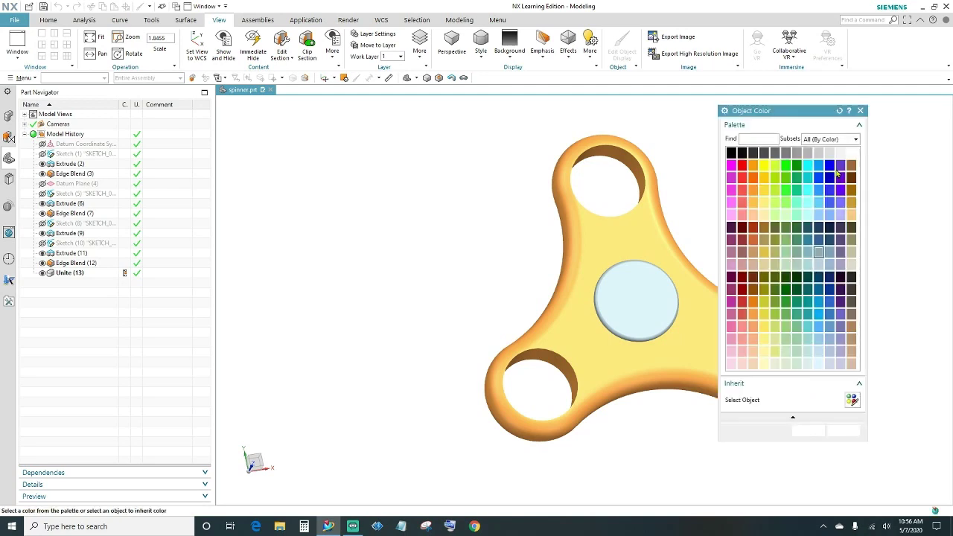
{"action": "left_click", "coordinate": [774, 328]}
{"action": "left_click", "coordinate": [808, 431]}
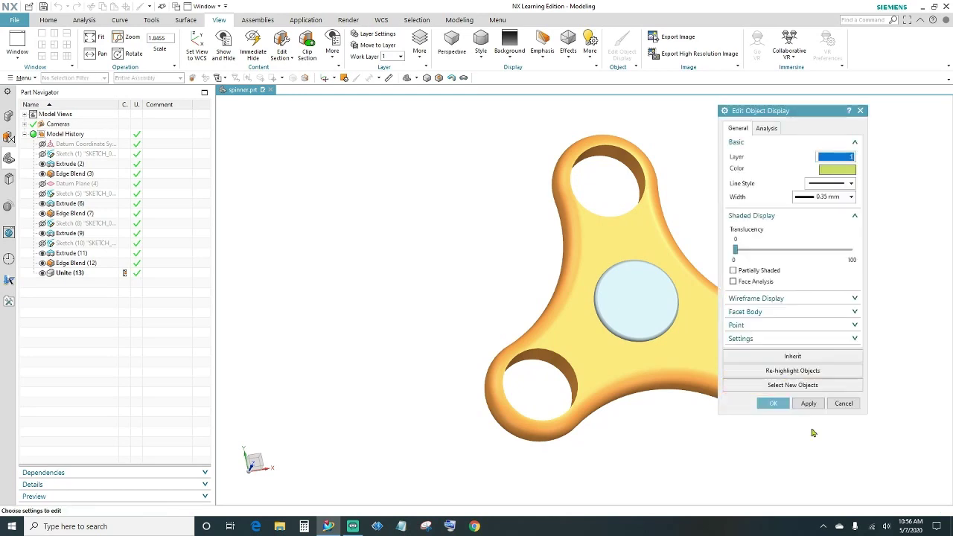
{"action": "left_click", "coordinate": [774, 402]}
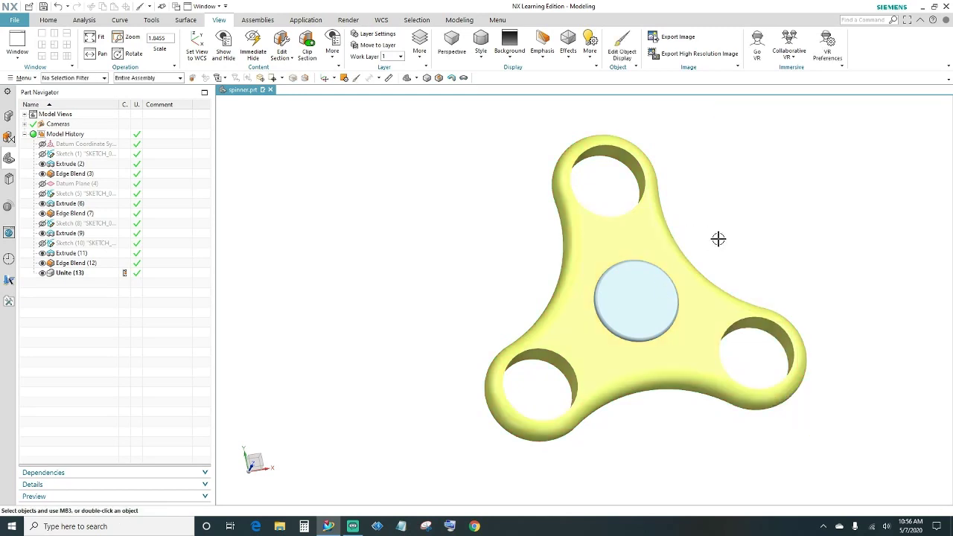
Change the display colour of the united cap and pin body to Medium Pistachio
{"action": "middle_click_drag", "start_coordinate": [717, 238], "coordinate": [632, 291]}
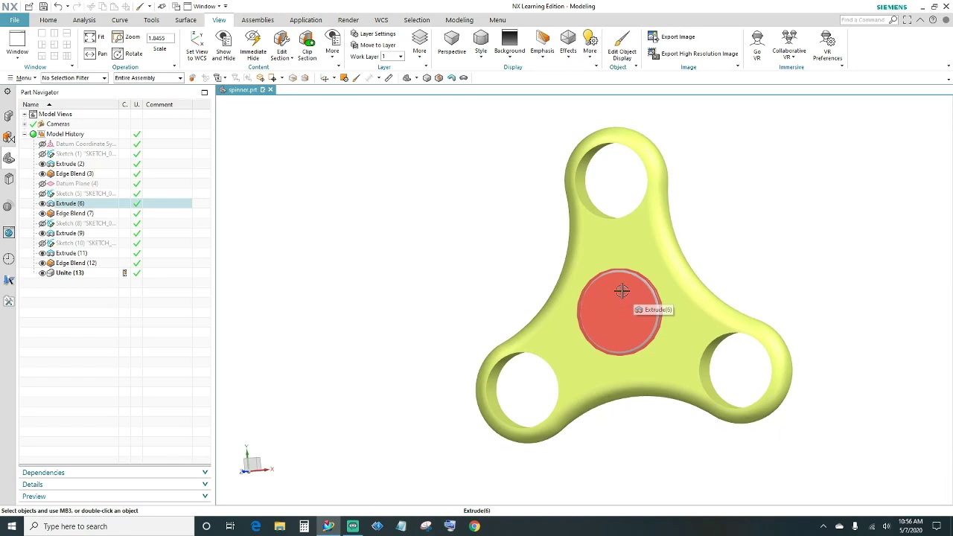
{"action": "key", "text": "ctrl+j"}
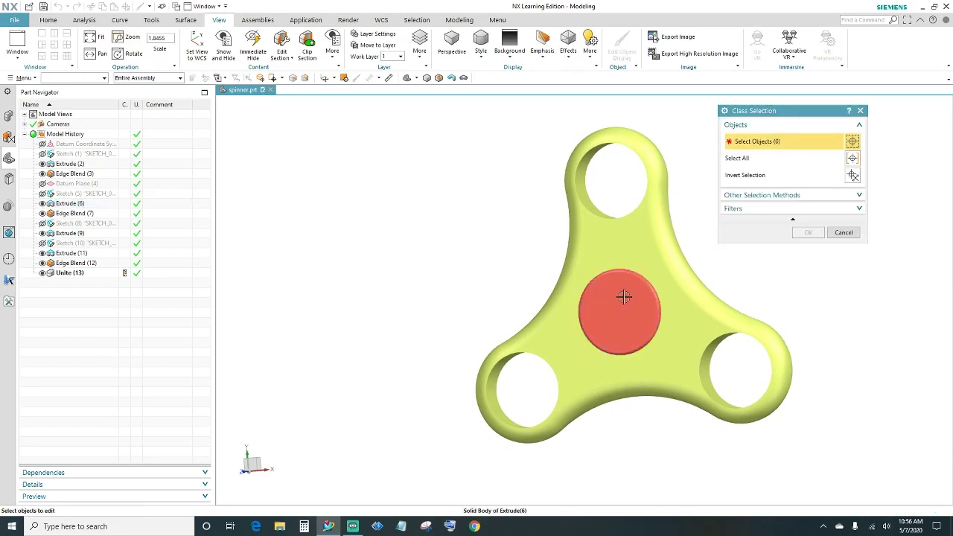
{"action": "left_click", "coordinate": [622, 290]}
{"action": "left_click", "coordinate": [806, 231]}
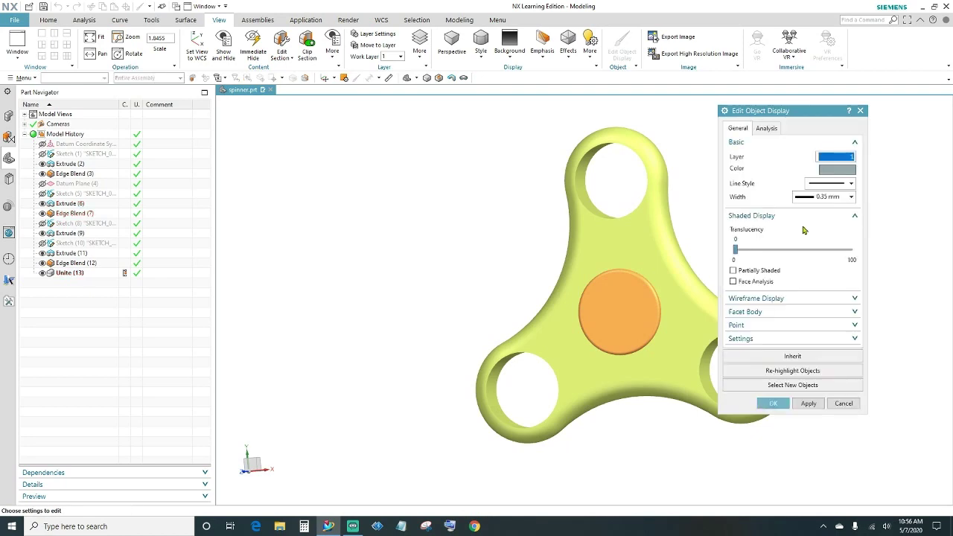
{"action": "left_click", "coordinate": [836, 170]}
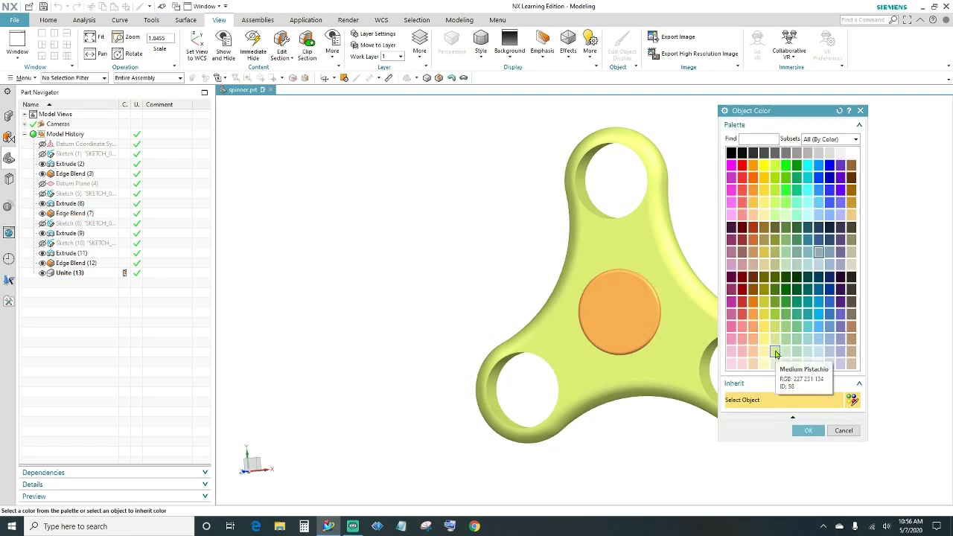
{"action": "left_click", "coordinate": [775, 353]}
{"action": "left_click", "coordinate": [808, 431]}
{"action": "left_click", "coordinate": [782, 402]}
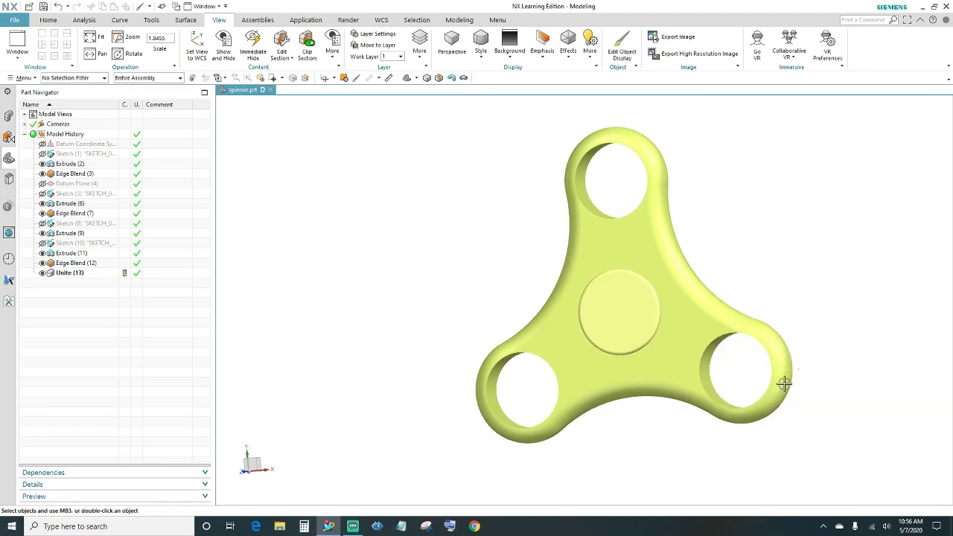
Examine the finished coloured spinner from the front, edge-on and angled views
{"action": "mouse_move", "coordinate": [822, 279]}
{"action": "middle_mouse_down"}
{"action": "mouse_move", "coordinate": [796, 260]}
{"action": "mouse_move", "coordinate": [799, 282]}
{"action": "mouse_move", "coordinate": [825, 292]}
{"action": "middle_mouse_up"}
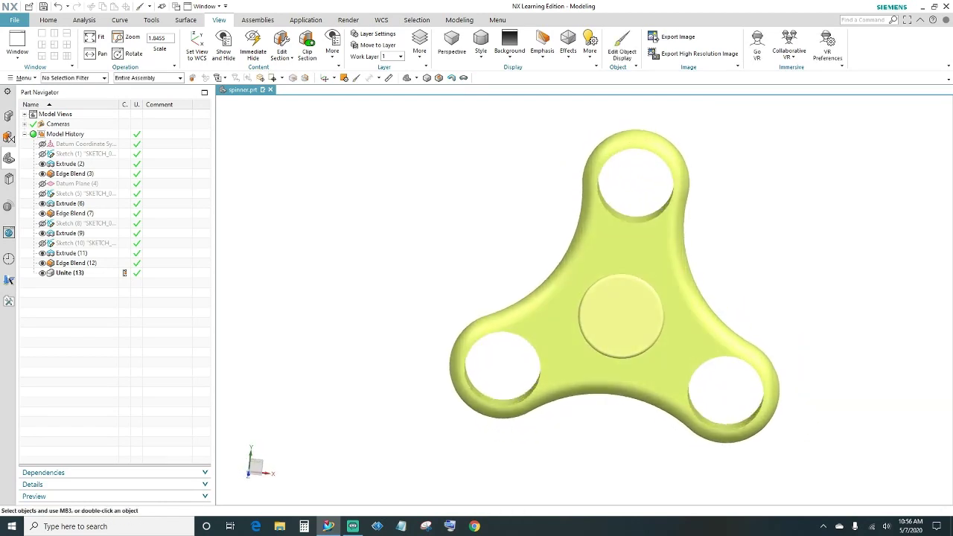
{"action": "key", "text": "Home"}
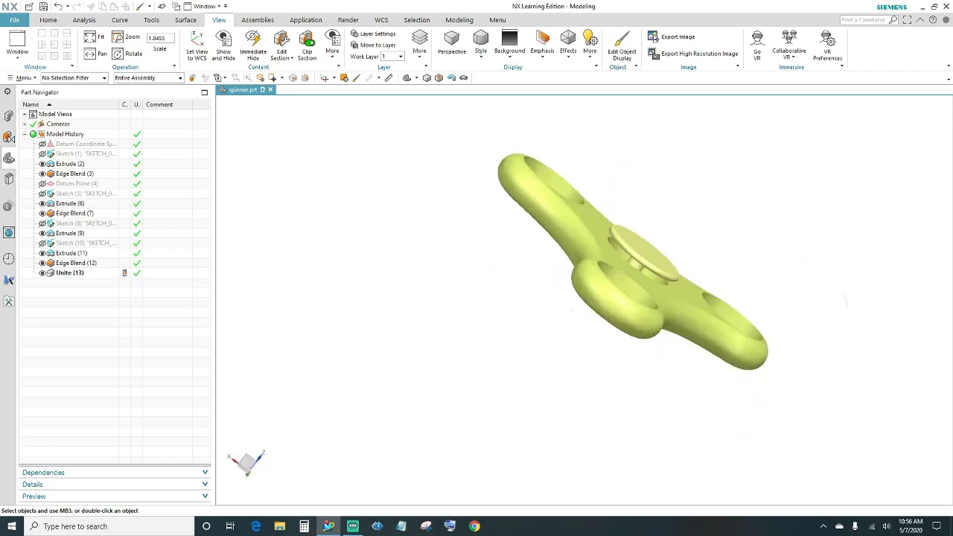
{"action": "key", "text": "End"}
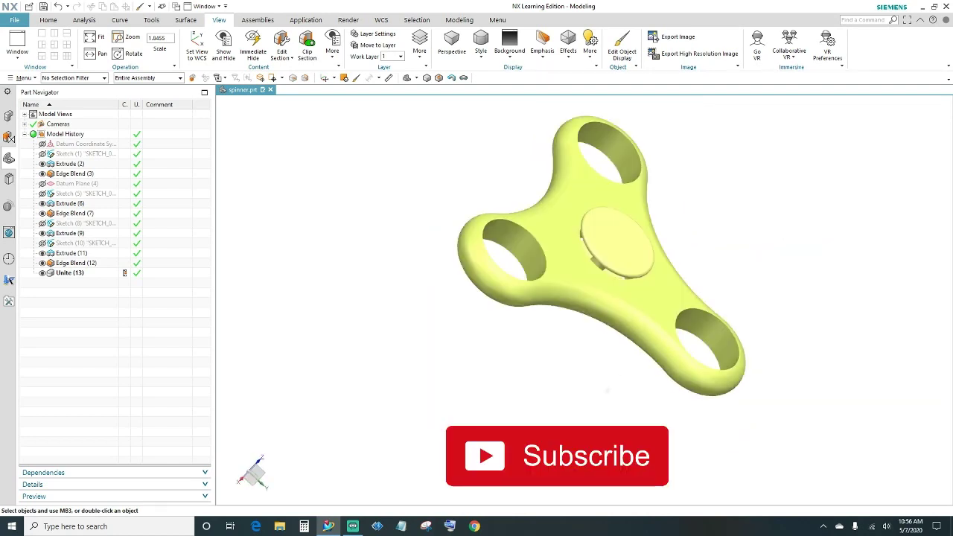
{"action": "key", "text": "ctrl+alt+l"}
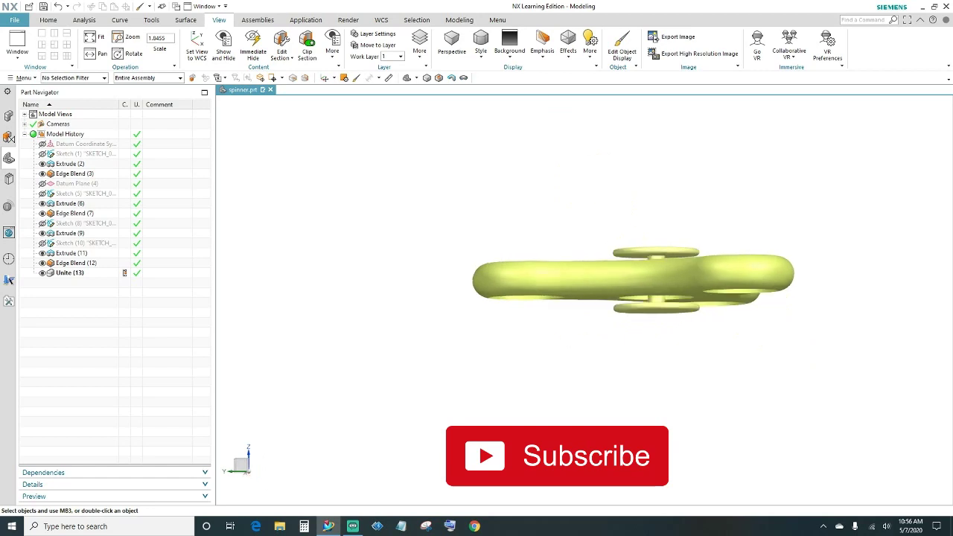
{"action": "key", "text": "Home"}
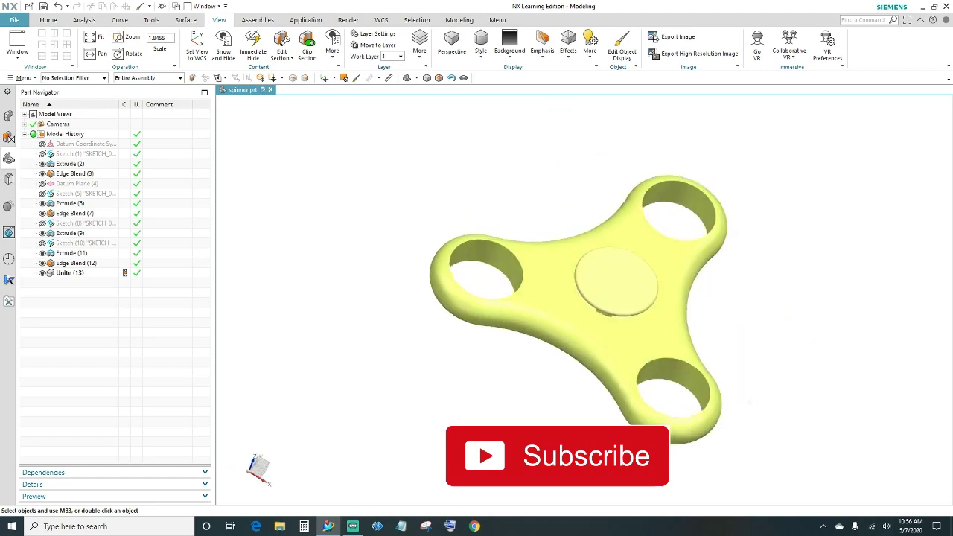
{"action": "middle_click_drag", "start_coordinate": [735, 331], "coordinate": [822, 337]}
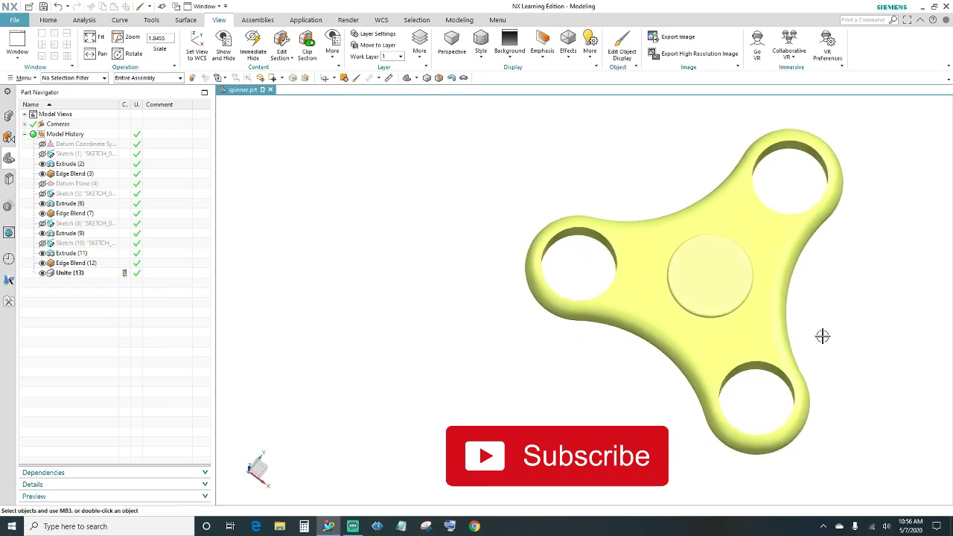